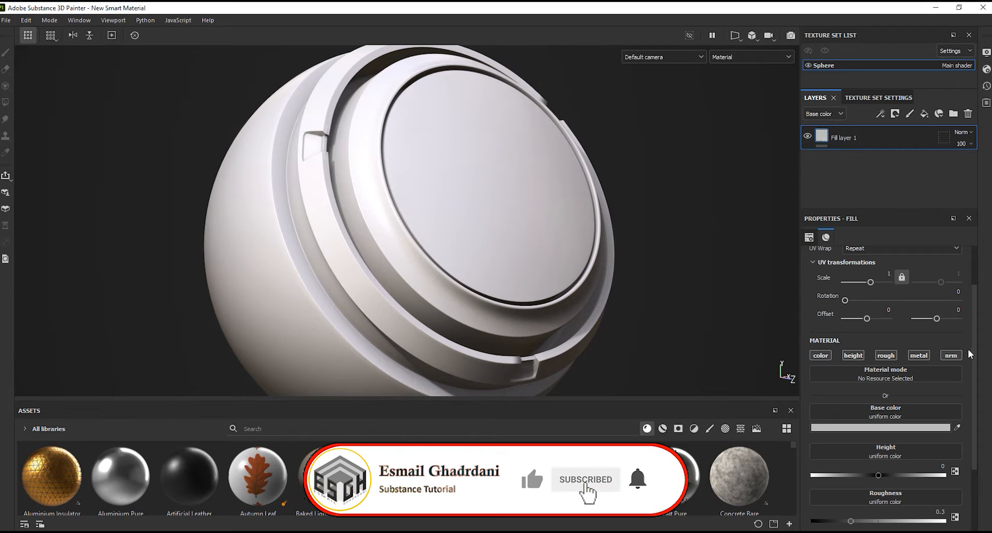
Assign the Steel Rough material to Fill layer 1 as its material mode
click(883, 376)
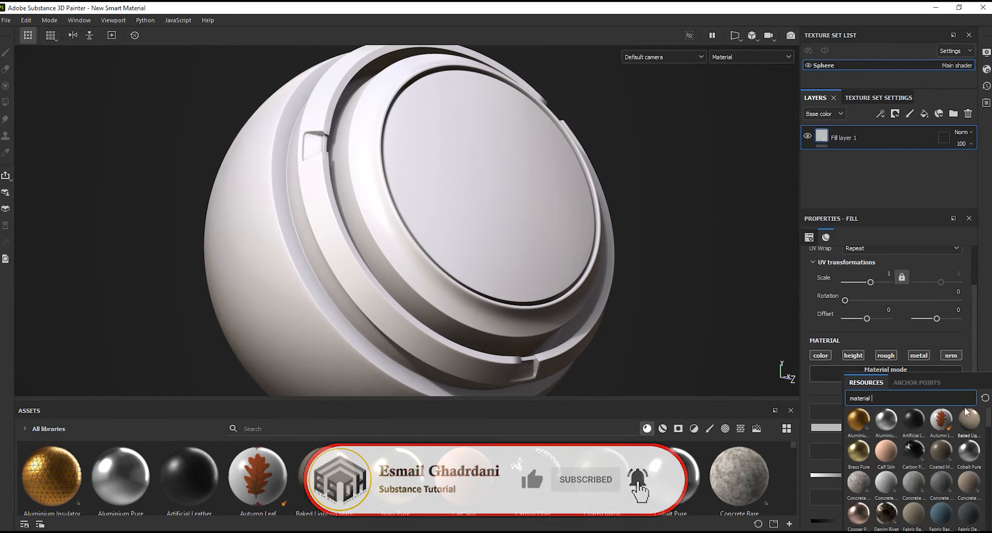
scroll(989, 427, down, 1)
scroll(989, 429, down, 4)
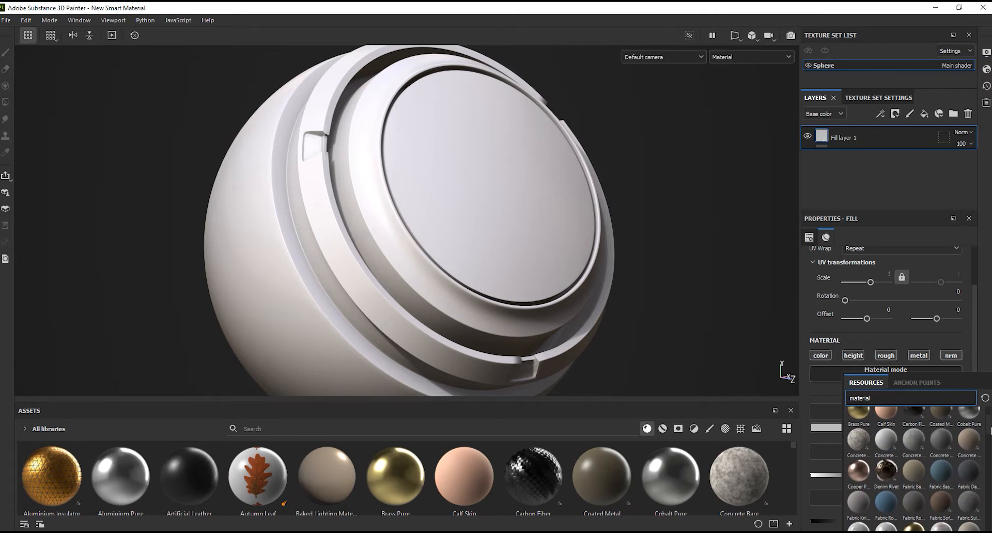
scroll(913, 465, down, 3)
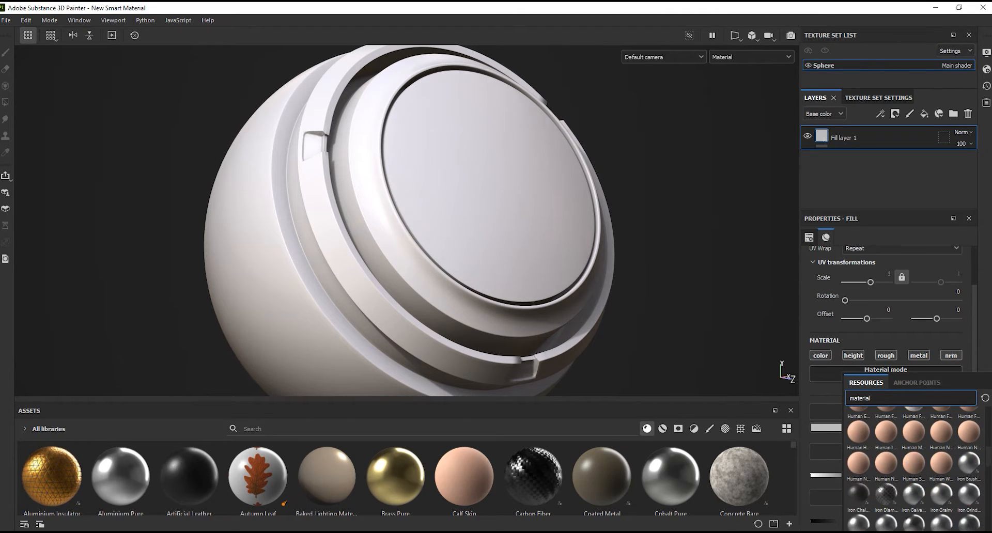
scroll(913, 465, down, 2)
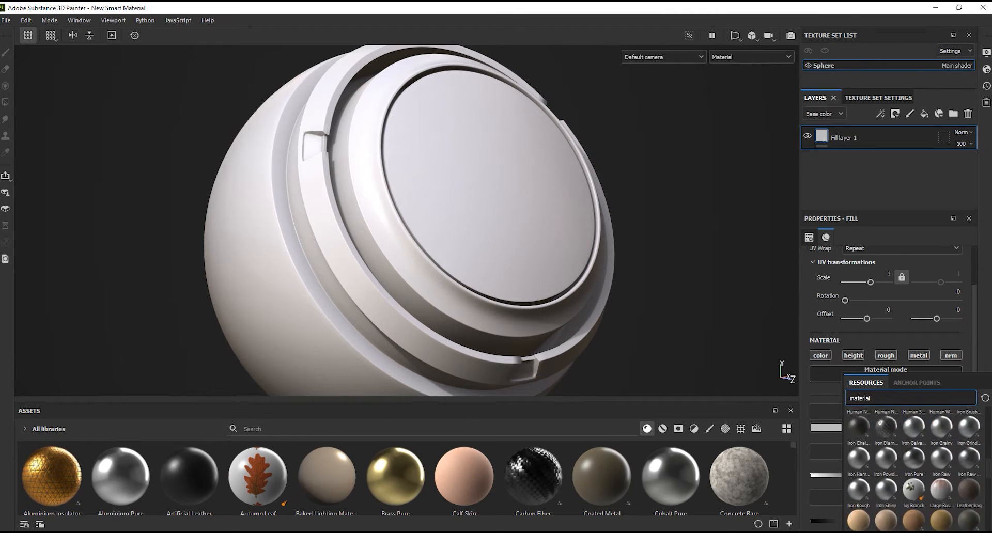
scroll(913, 464, down, 10)
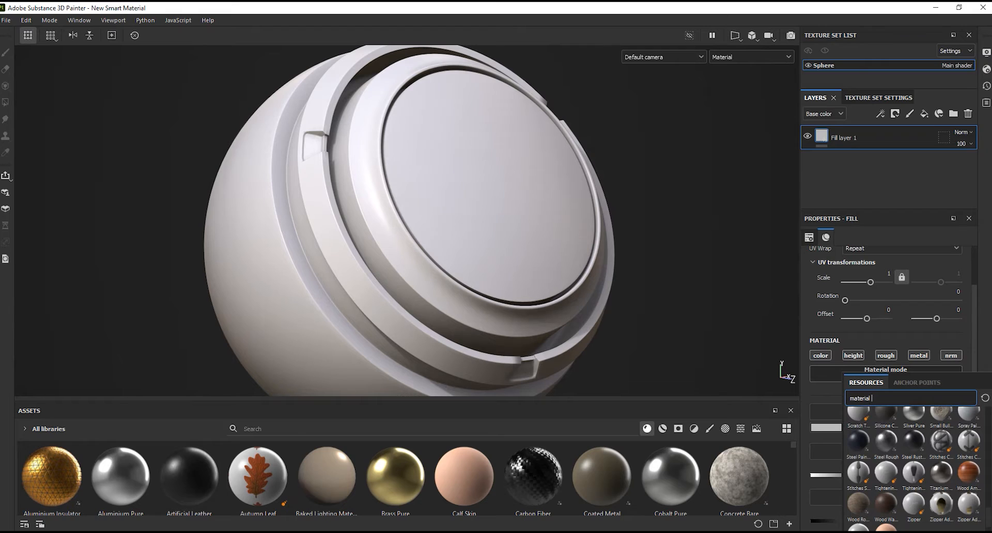
scroll(913, 465, down, 1)
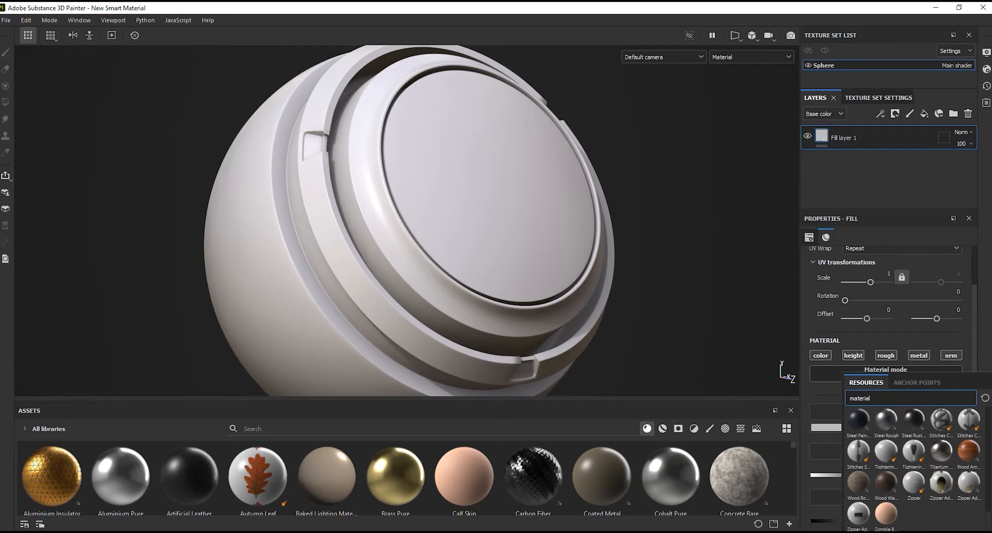
scroll(930, 476, up, 4)
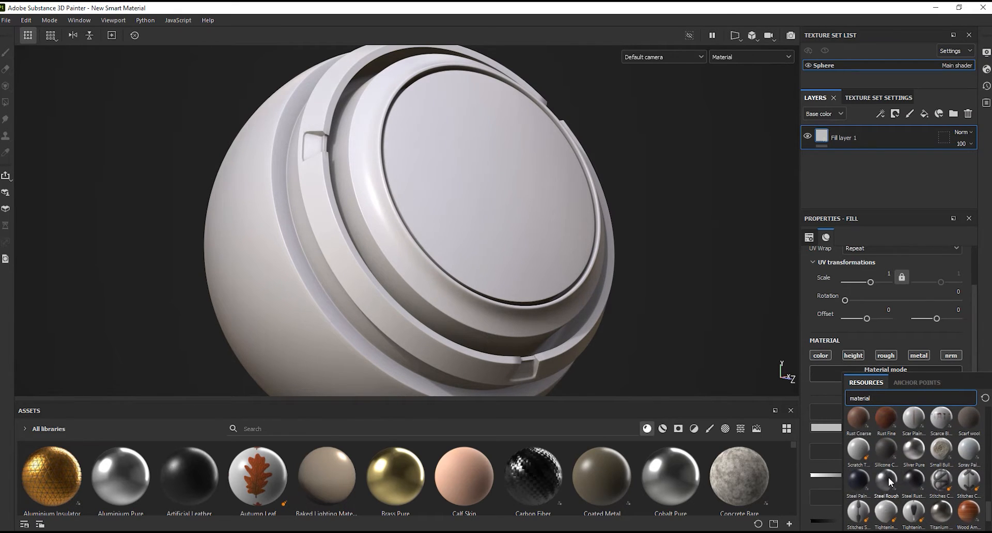
click(442, 237)
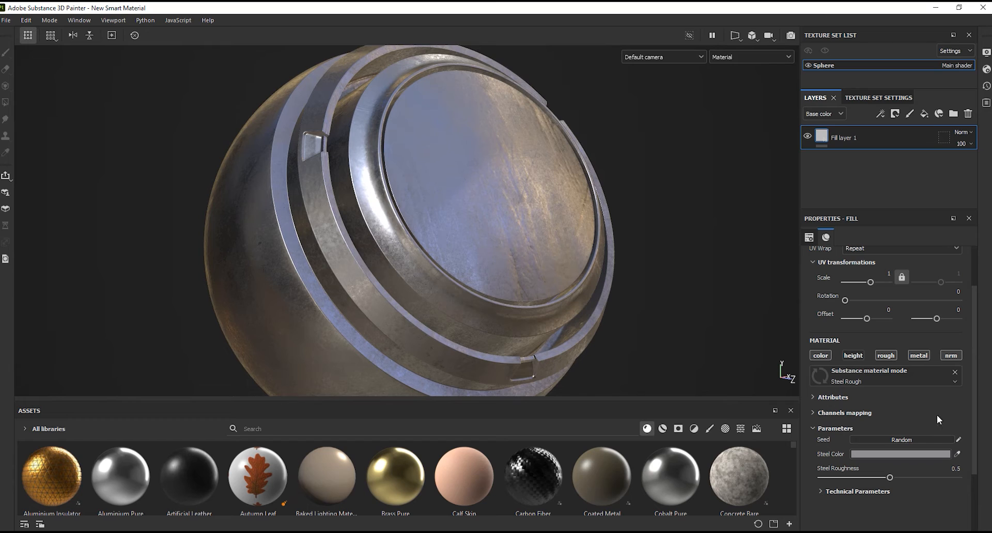
Replace the fill layer's material with Iron Raw Damaged
click(891, 373)
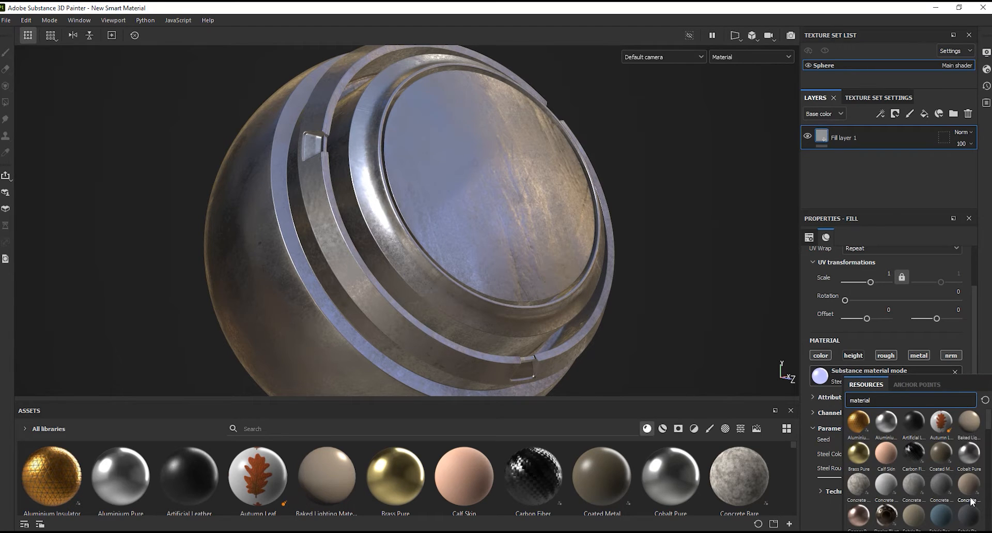
scroll(956, 487, down, 8)
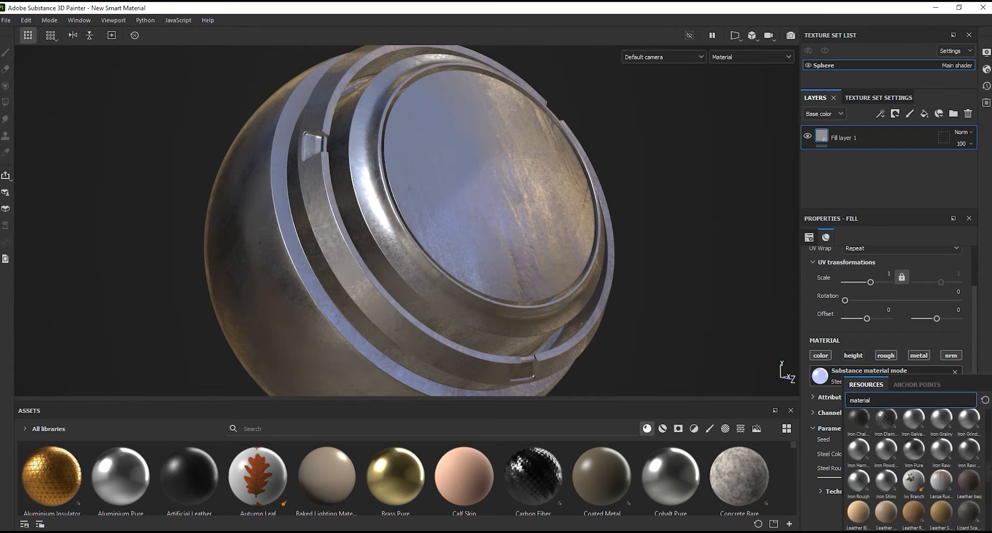
scroll(909, 465, down, 1)
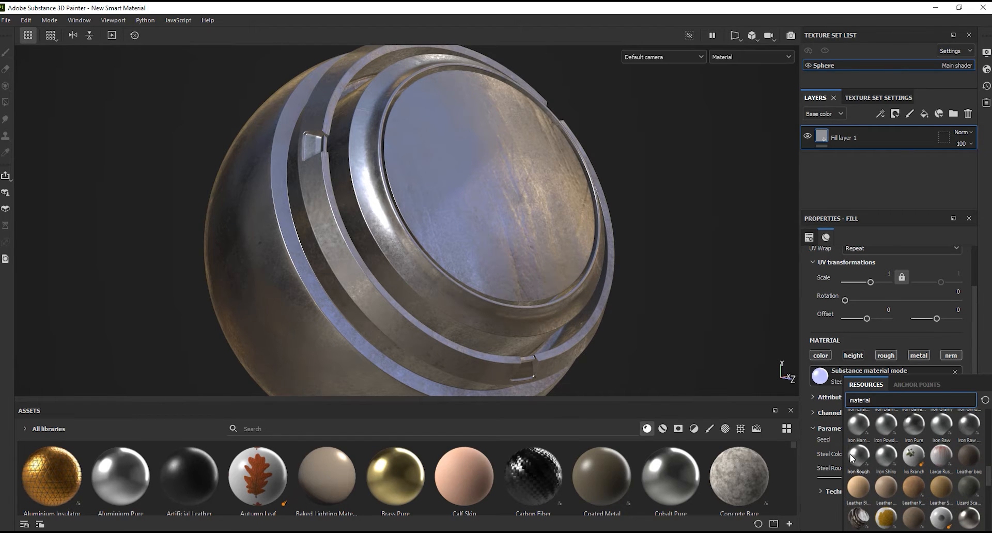
mouse_move(971, 428)
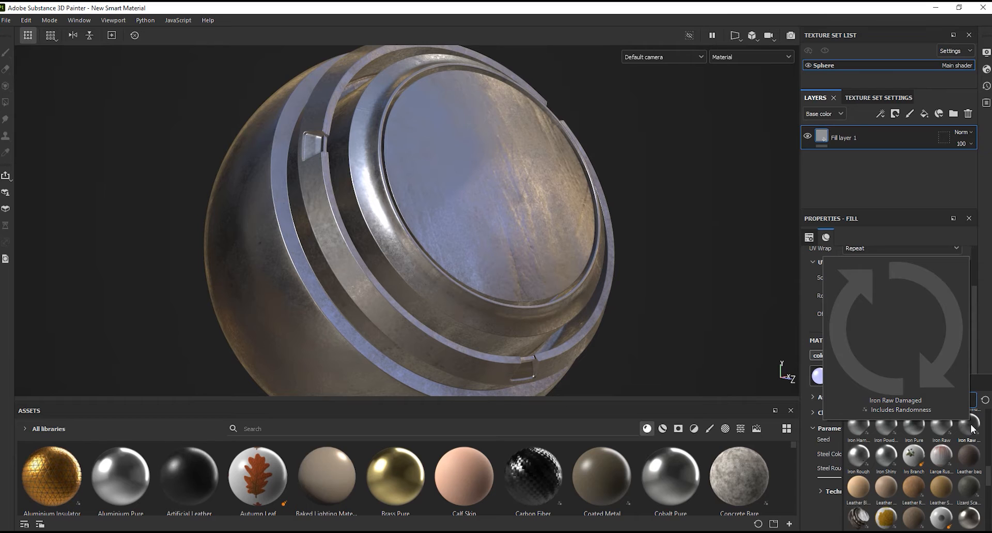
click(972, 429)
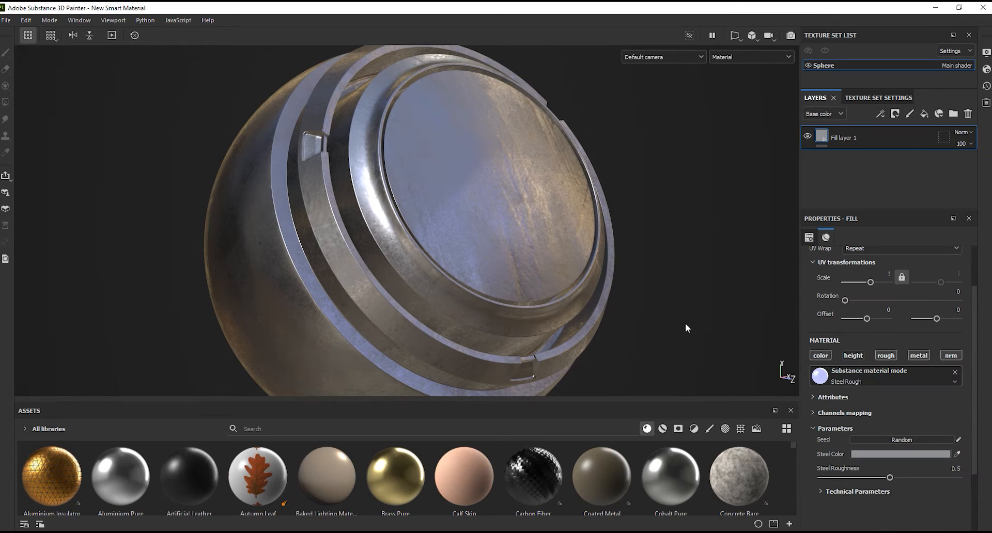
Darken the Iron Raw Damaged color to a neutral grey with a value of 0.349 (hex 595959)
alt+drag(479, 236, 472, 237)
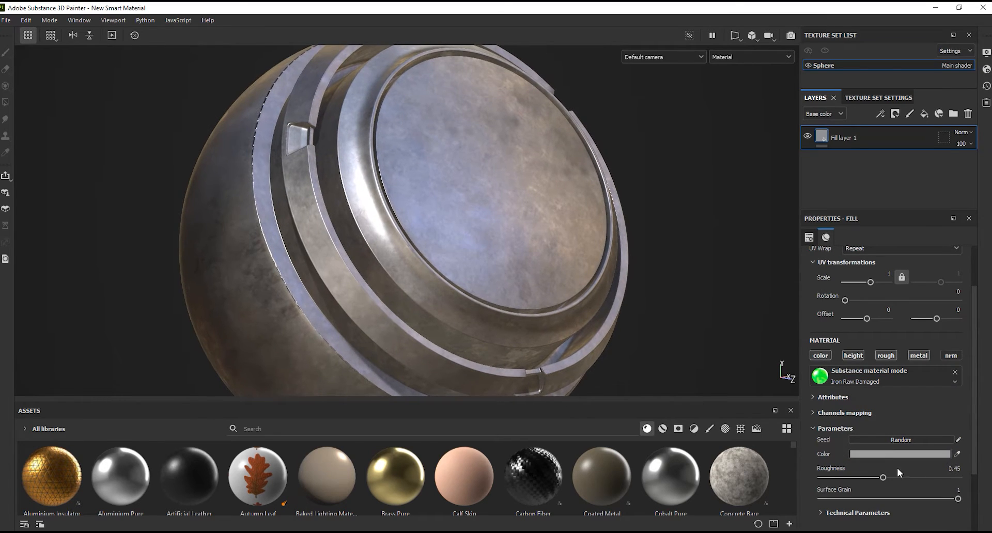
click(903, 455)
drag(840, 342, 822, 283)
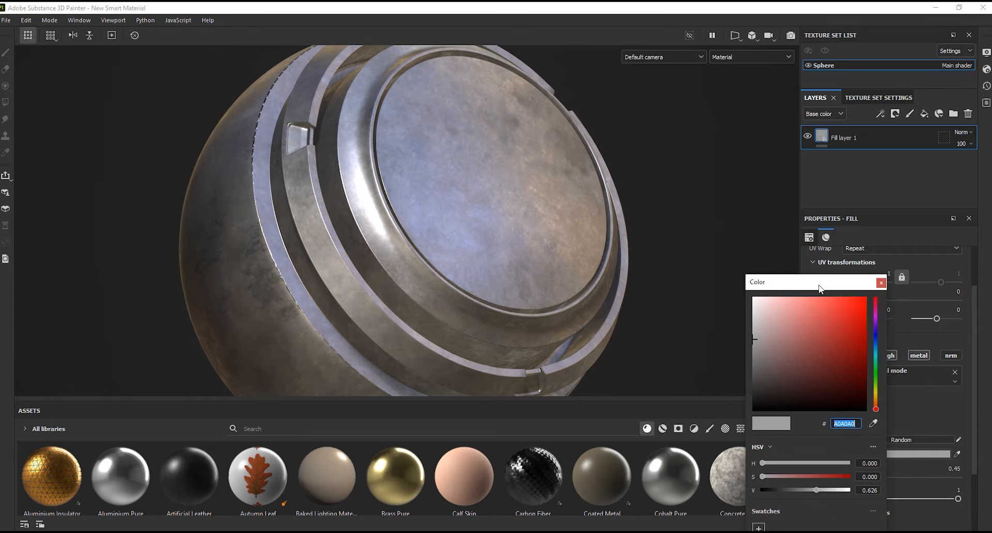
drag(815, 491, 791, 492)
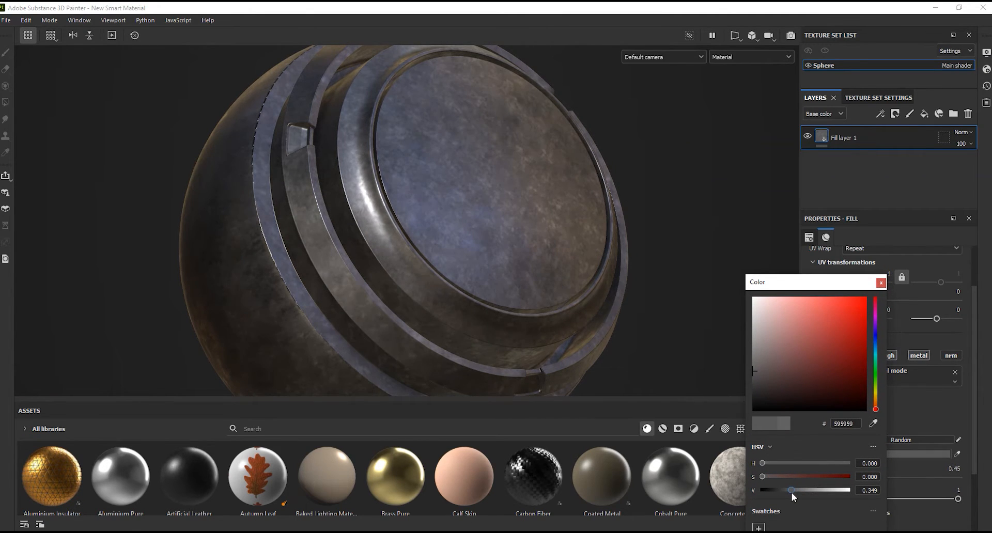
click(881, 283)
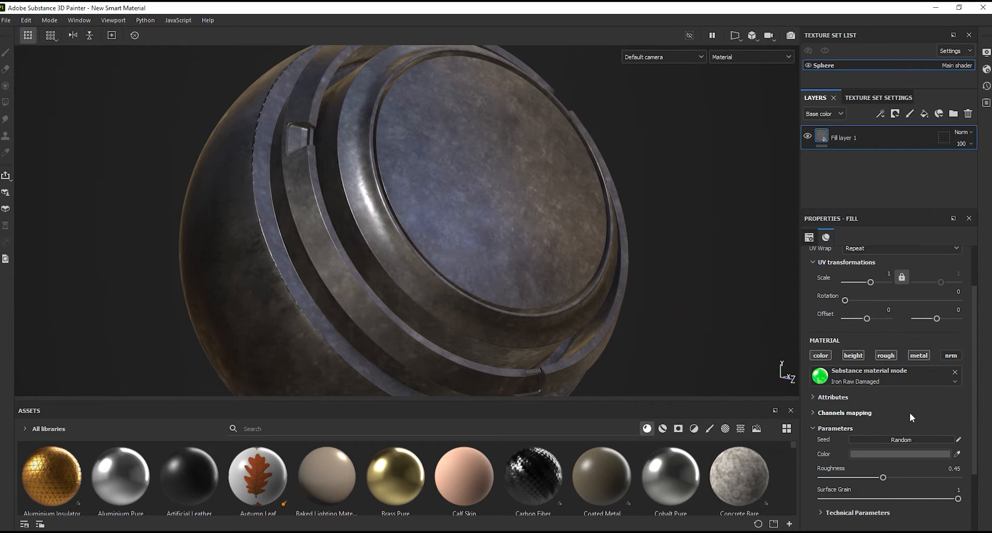
Set the fill layer's projection to Tri-planar projection
scroll(899, 362, up, 2)
click(863, 273)
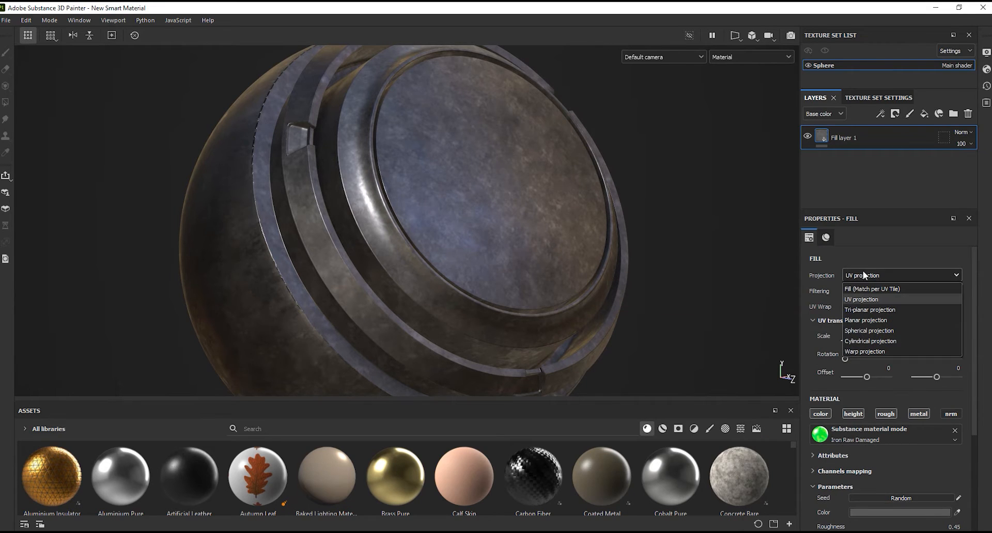
click(870, 310)
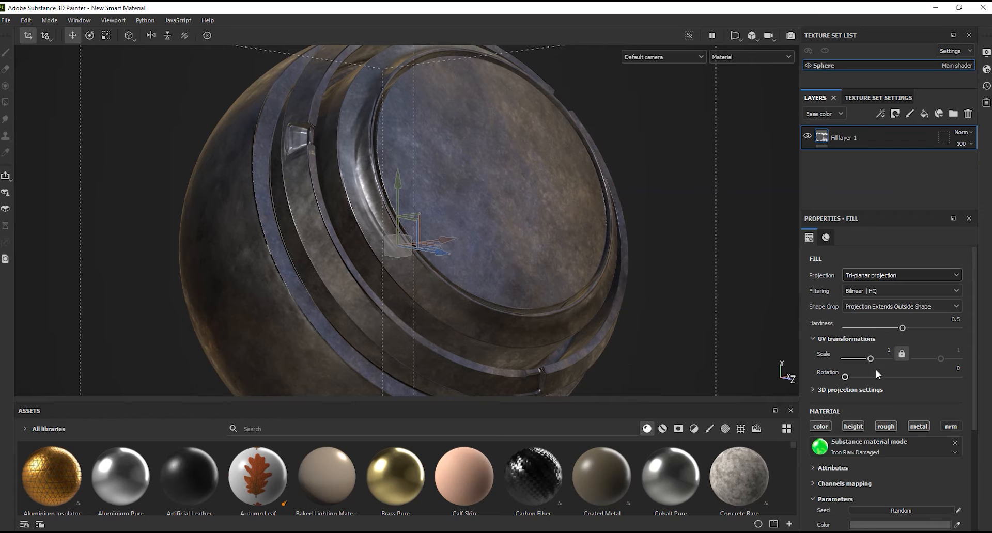
Switch the fill to UV projection and return it to Tri-planar projection to compare the two
click(877, 273)
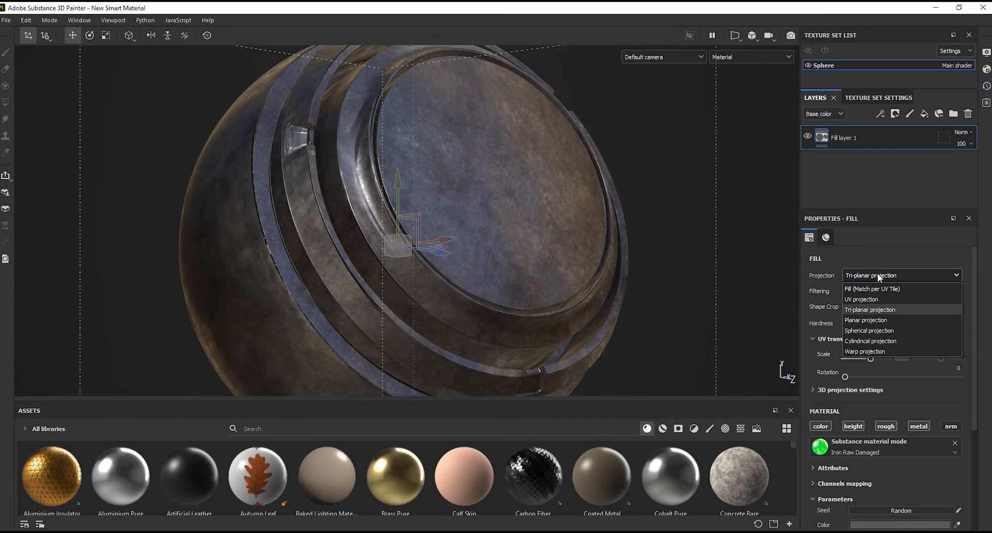
click(870, 300)
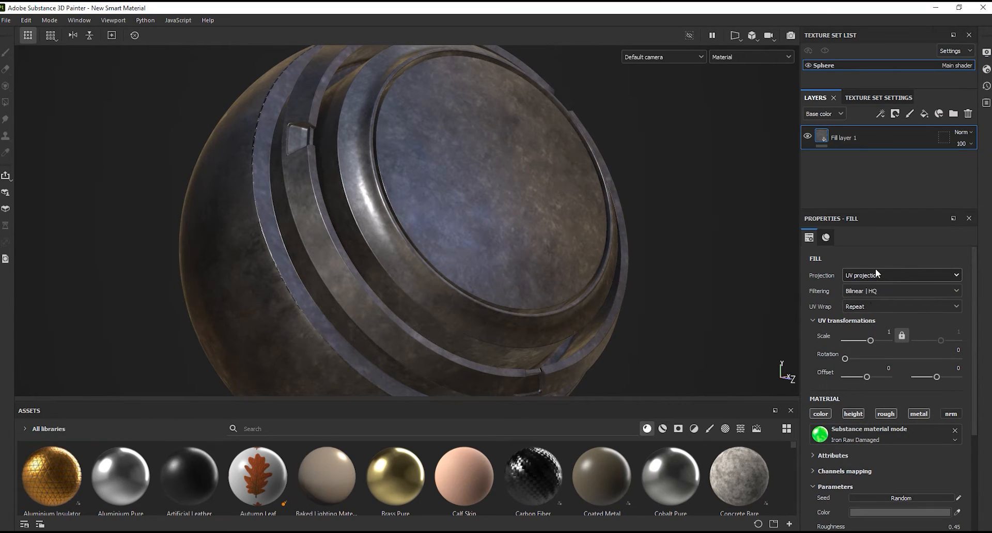
click(875, 274)
click(873, 309)
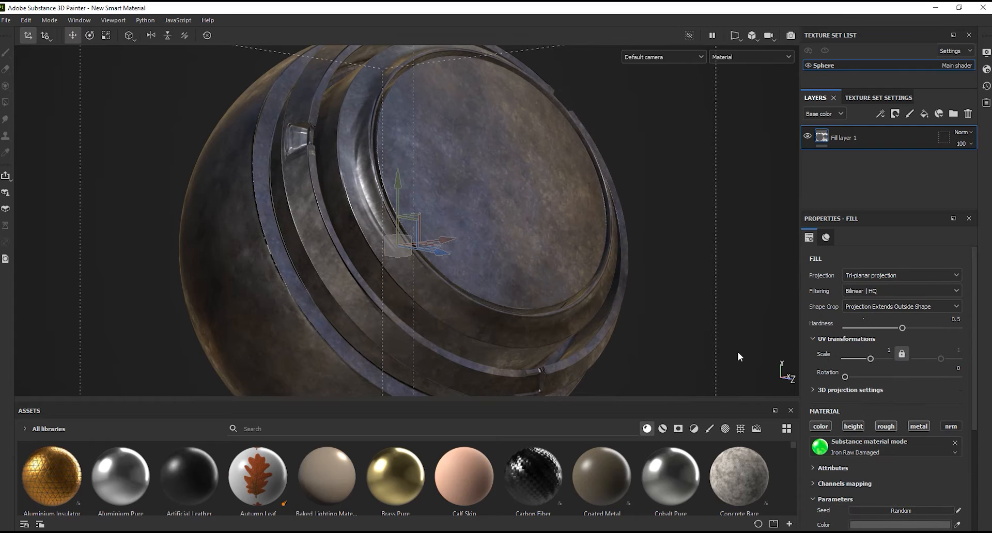
Set the Iron Raw Damaged material's roughness to 0.38
drag(976, 401, 980, 495)
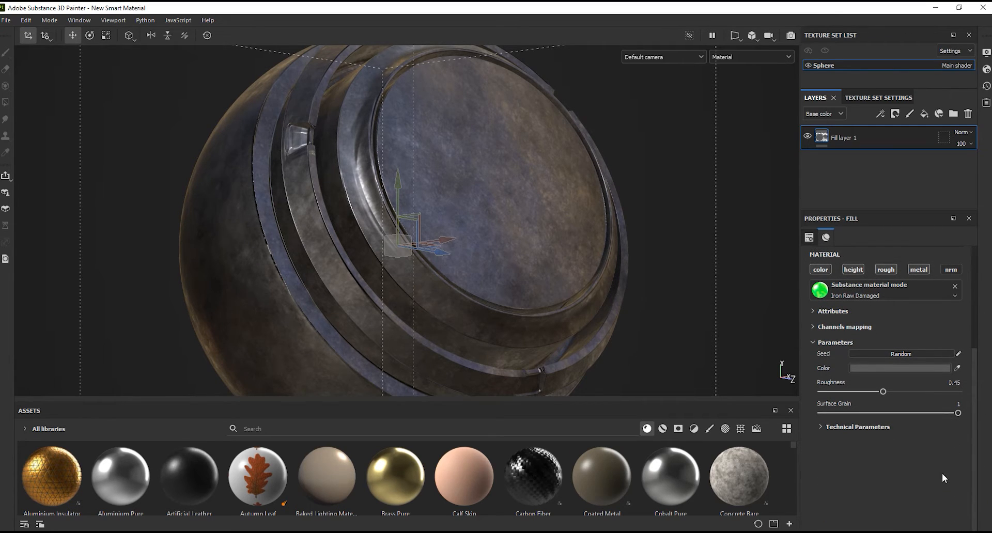
click(884, 392)
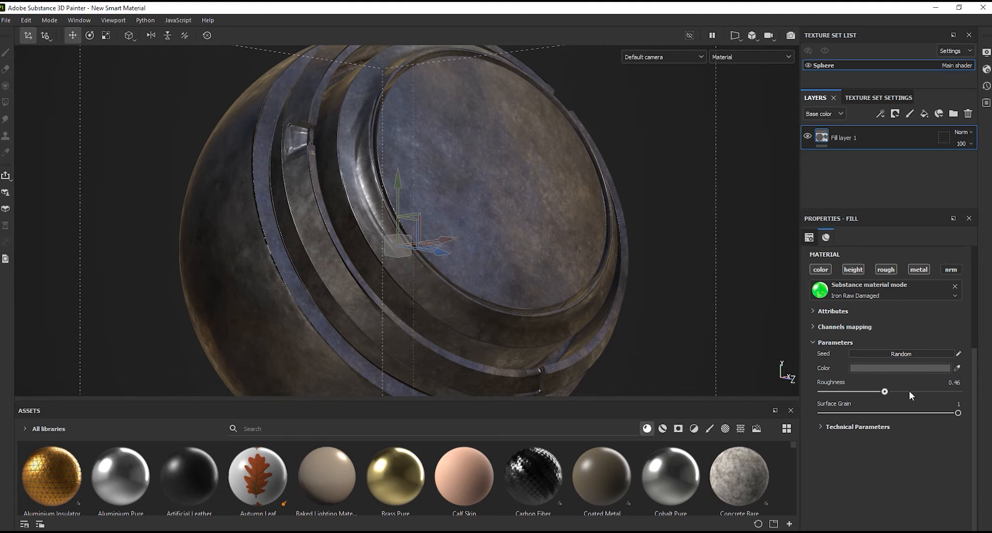
click(940, 391)
click(870, 391)
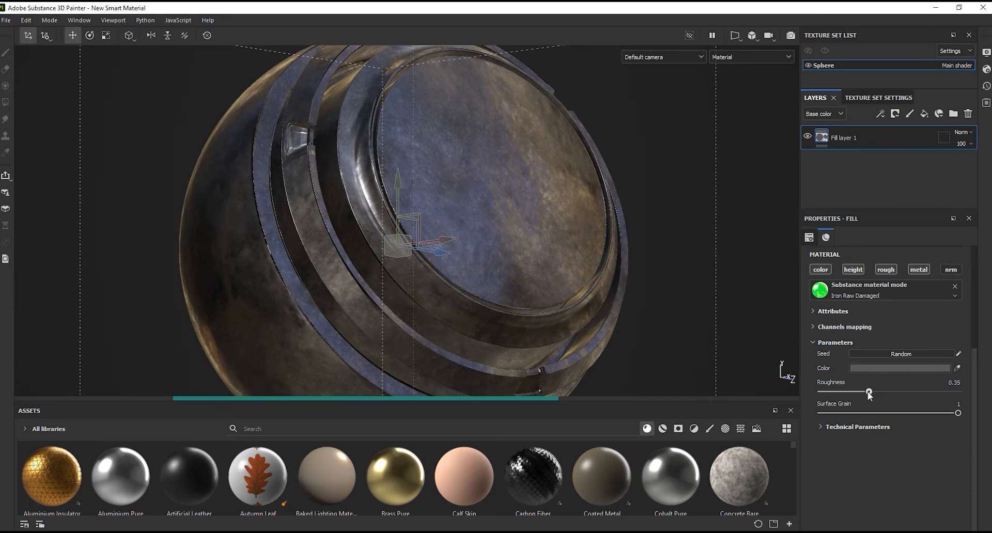
click(873, 392)
Reduce the Height Range in the material's technical parameters to 0.1
click(864, 427)
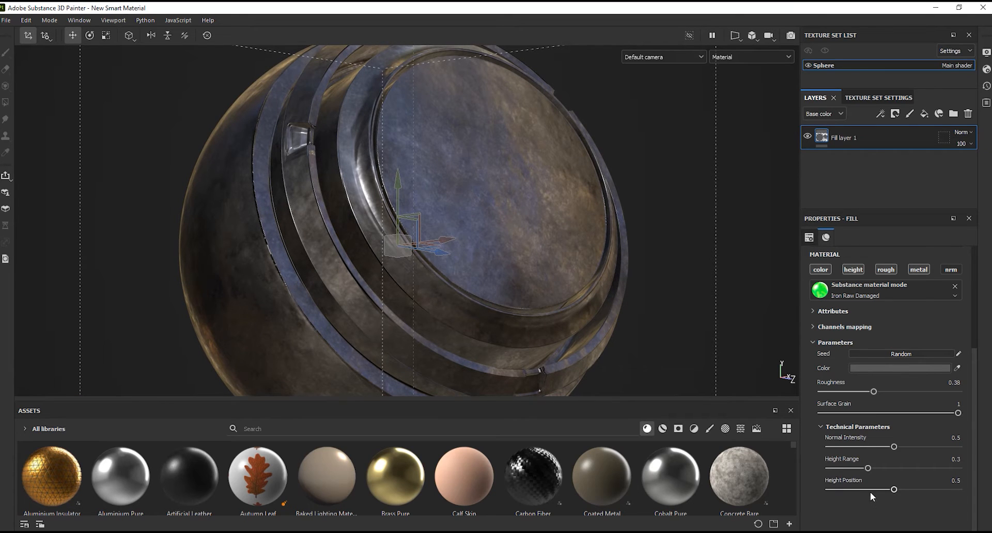
drag(853, 468, 849, 468)
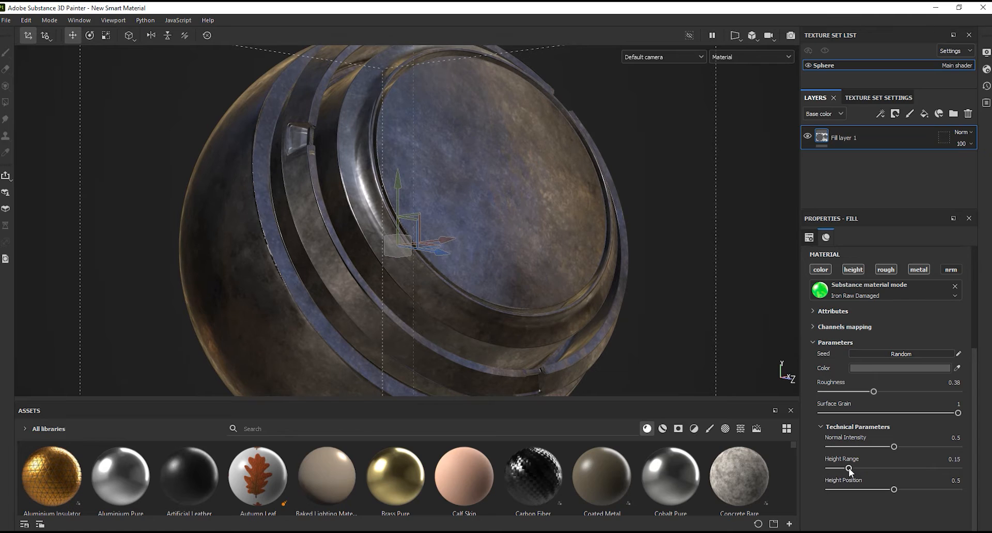
click(842, 469)
Set the fill layer's UV scale to 2
alt+right_drag(517, 230, 517, 252)
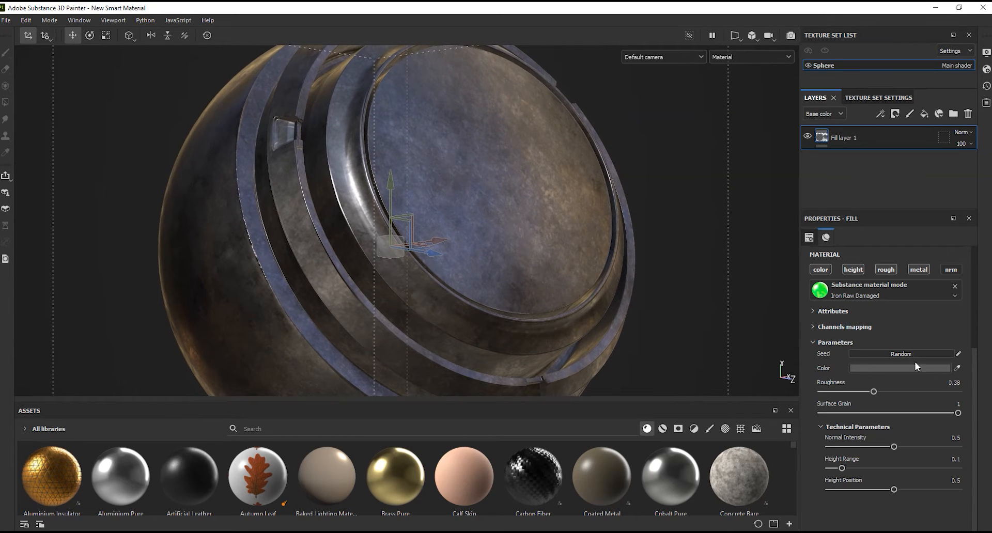
scroll(937, 392, up, 5)
click(890, 349)
text(2)
key(Return)
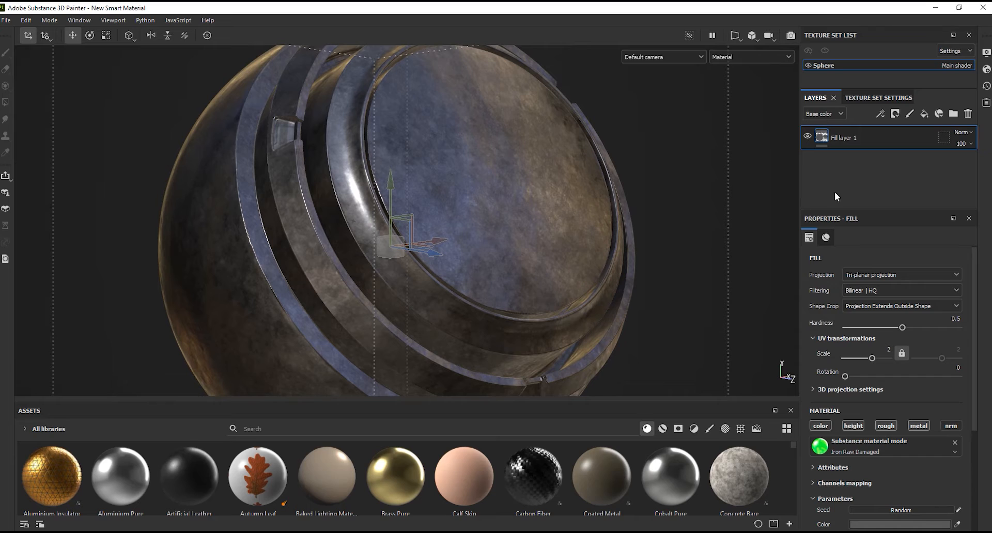
Rename Fill layer 1 to Metal Base and add a new fill layer above it
double_click(849, 138)
text(M)
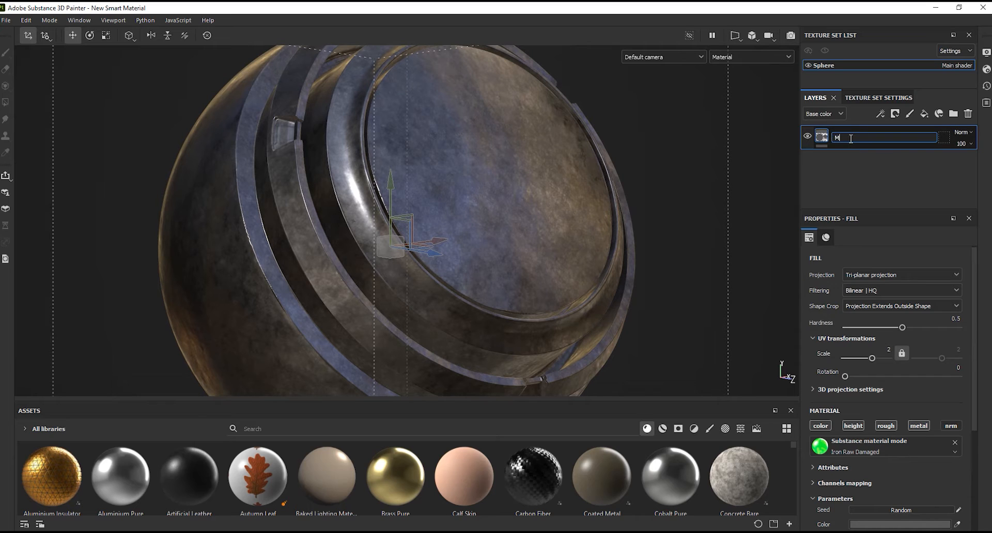
text(etal Base)
key(Return)
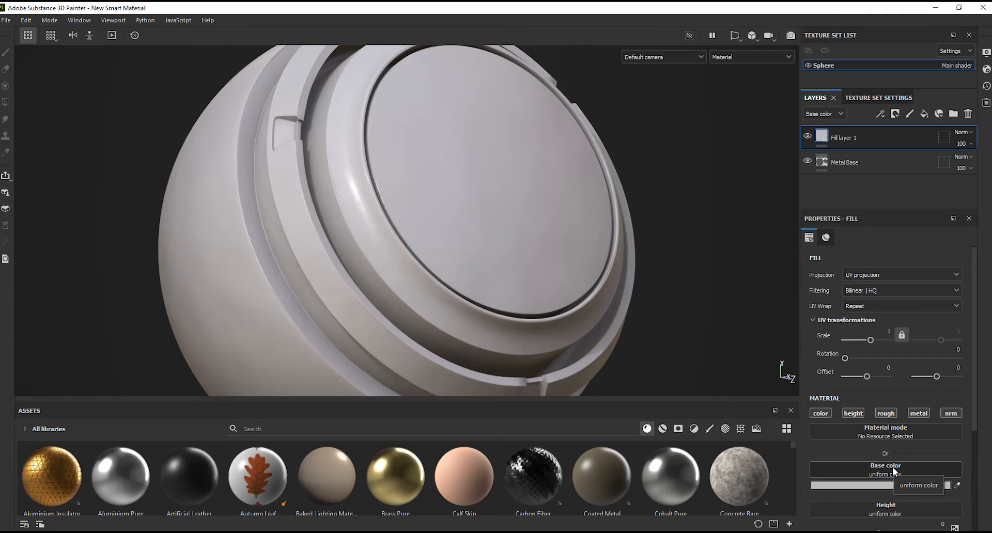
Assign the Steel Rough material to Fill layer 1
click(891, 436)
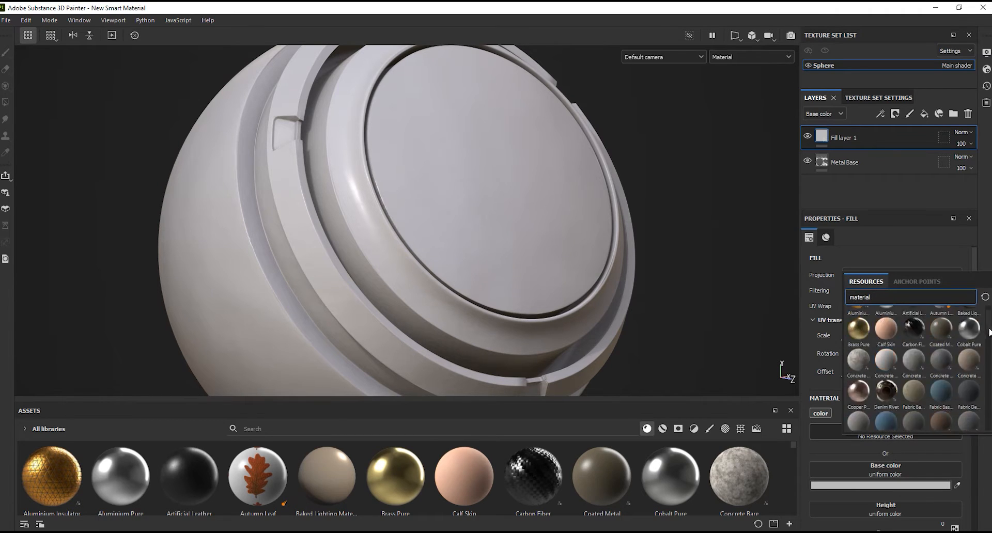
scroll(910, 370, up, 1)
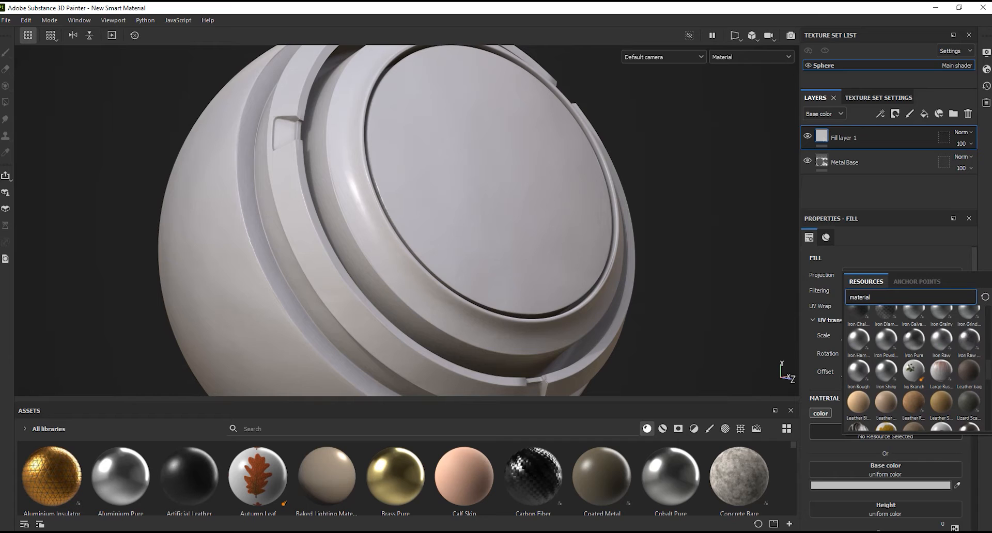
mouse_move(947, 345)
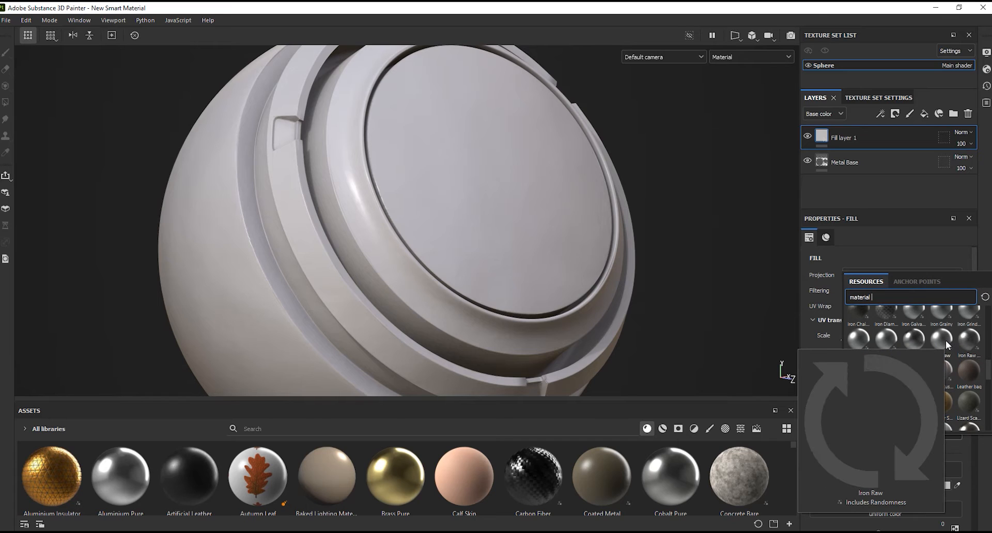
scroll(947, 345, down, 5)
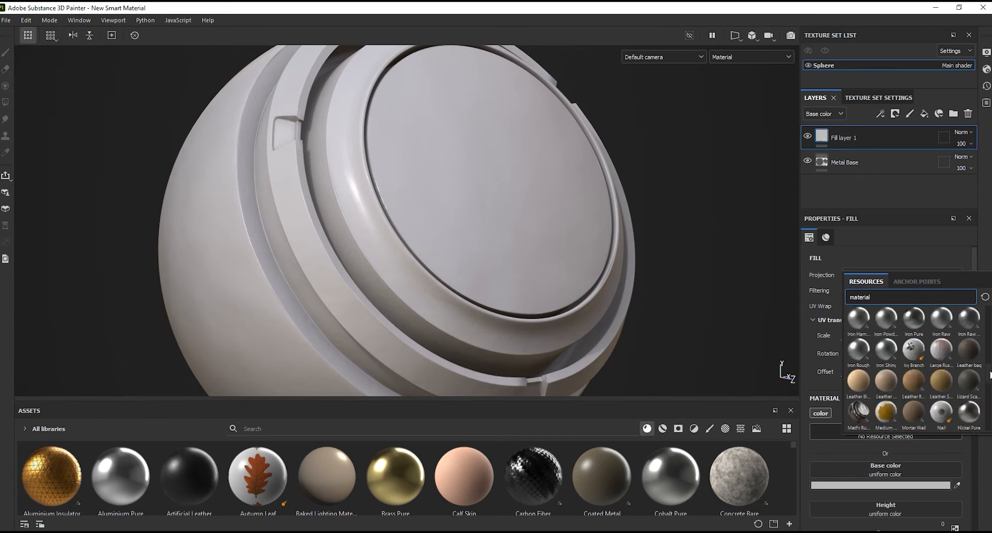
click(886, 361)
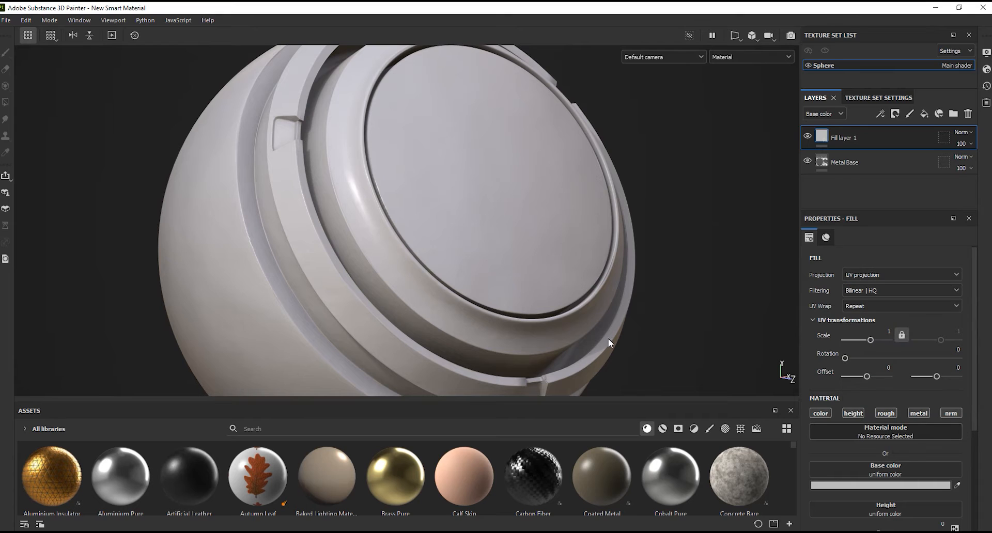
scroll(905, 406, down, 4)
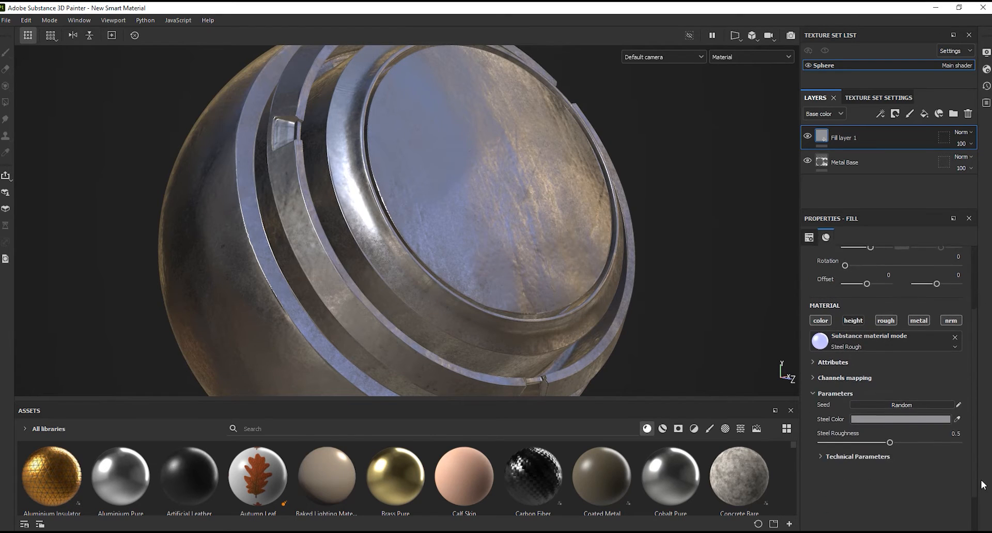
Fine-tune the Steel Rough material's steel color, with Steel Roughness at 0.44 and Normal Intensity at 0.16
click(903, 393)
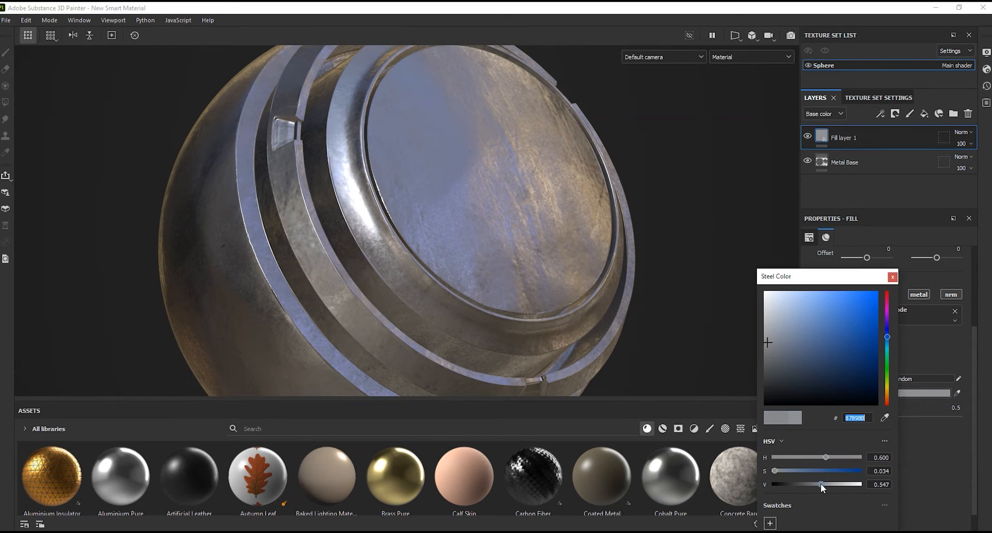
click(892, 277)
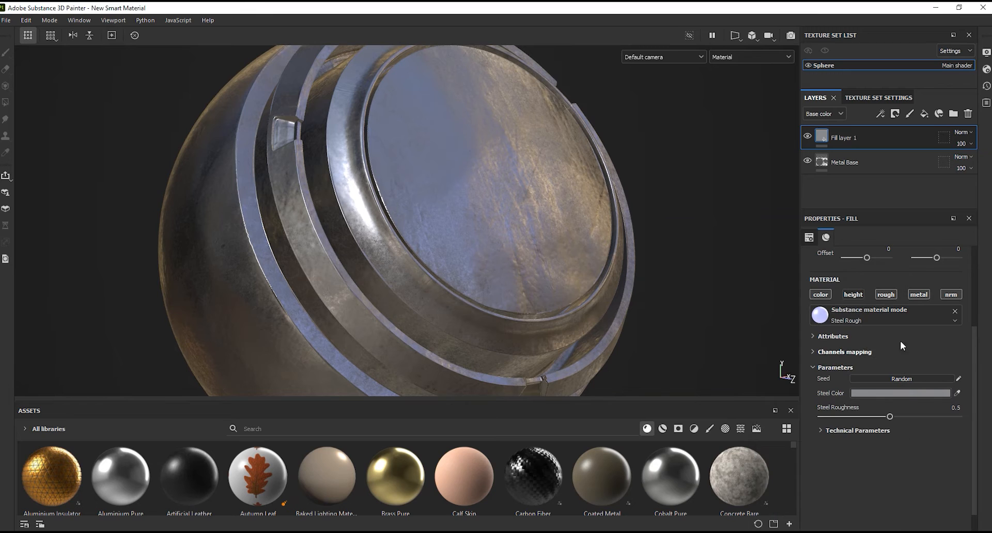
click(878, 416)
drag(975, 429, 973, 414)
click(881, 432)
click(873, 448)
drag(842, 468, 831, 468)
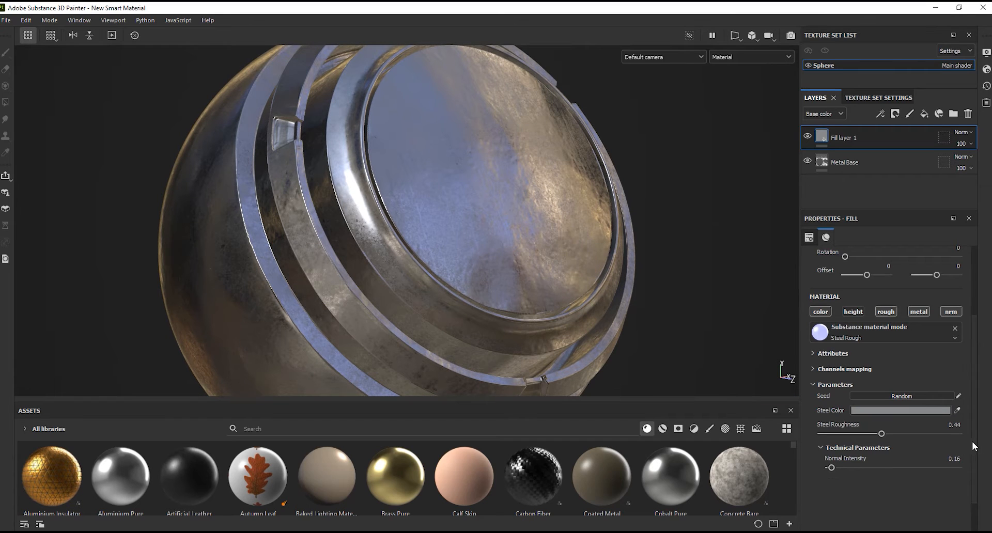
Set the UV scale of the Steel Rough fill layer to 3
scroll(890, 336, up, 5)
click(889, 309)
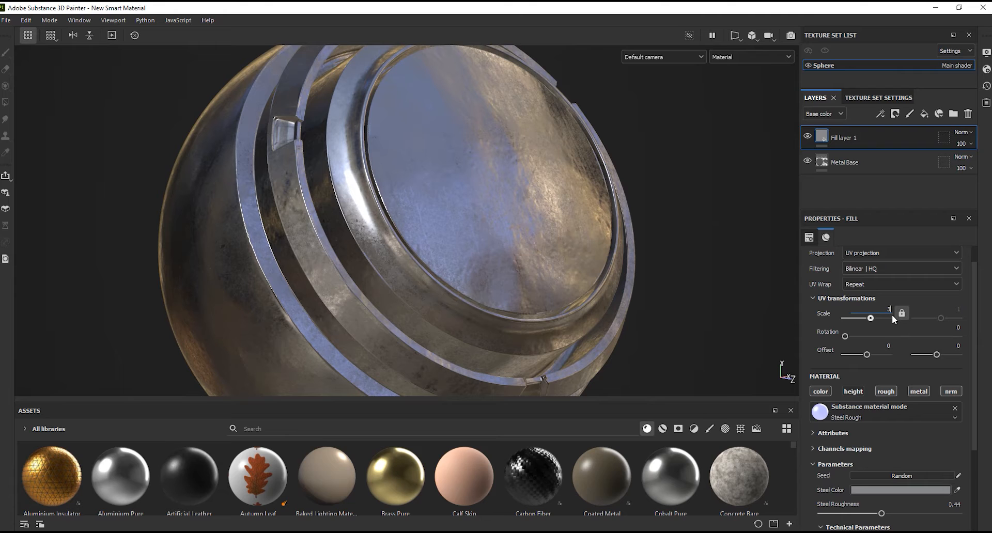
key(Return)
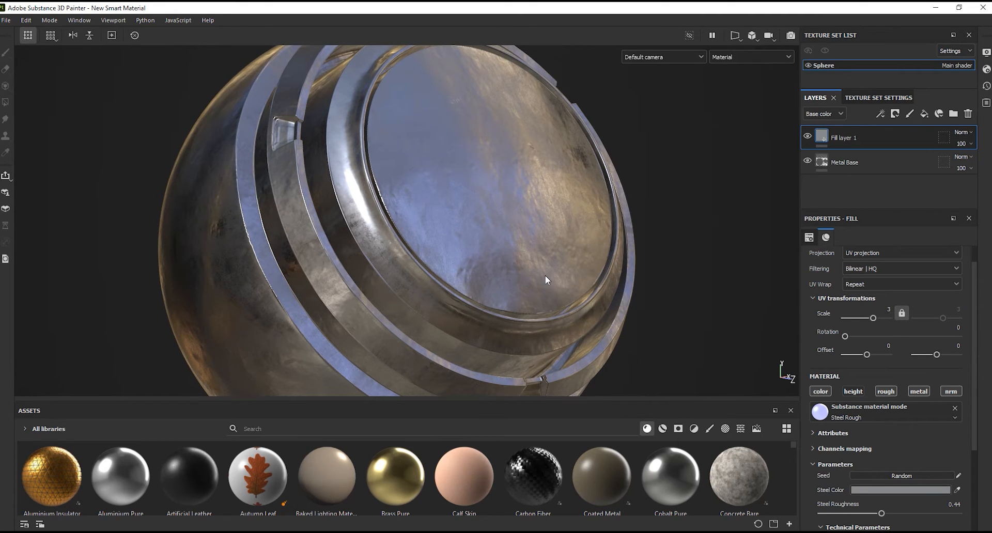
scroll(544, 275, down, 1)
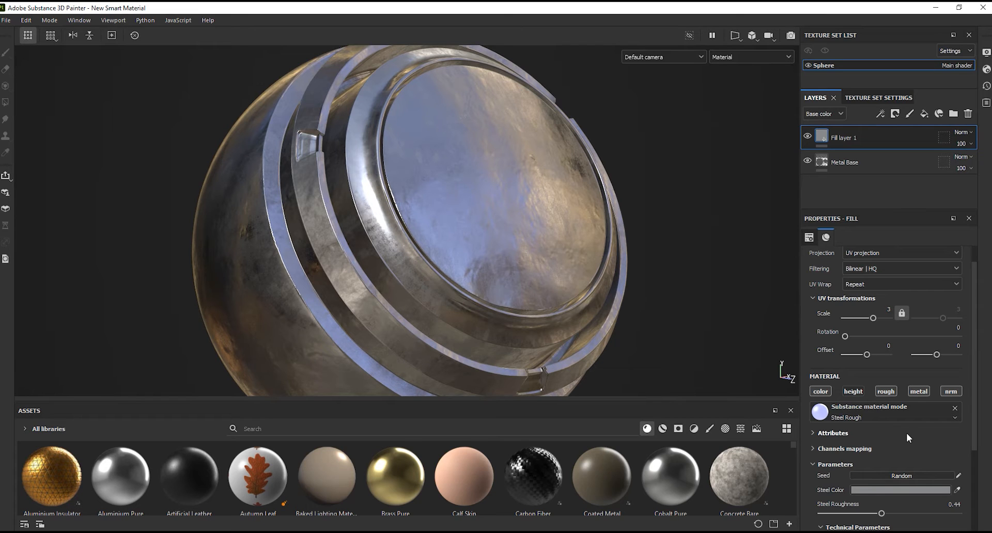
Add a black mask to Fill layer 1 and put a fill effect in it
click(895, 114)
click(901, 140)
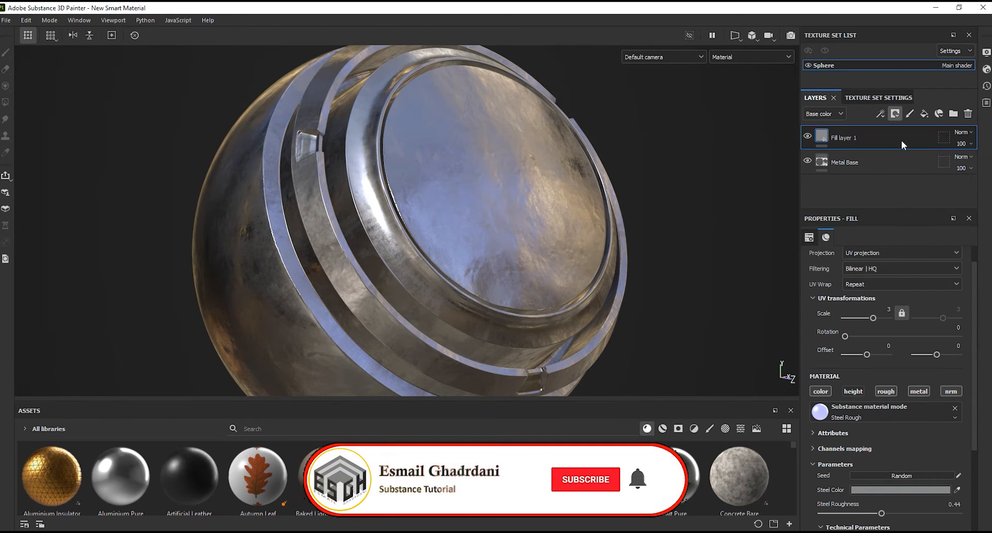
click(879, 114)
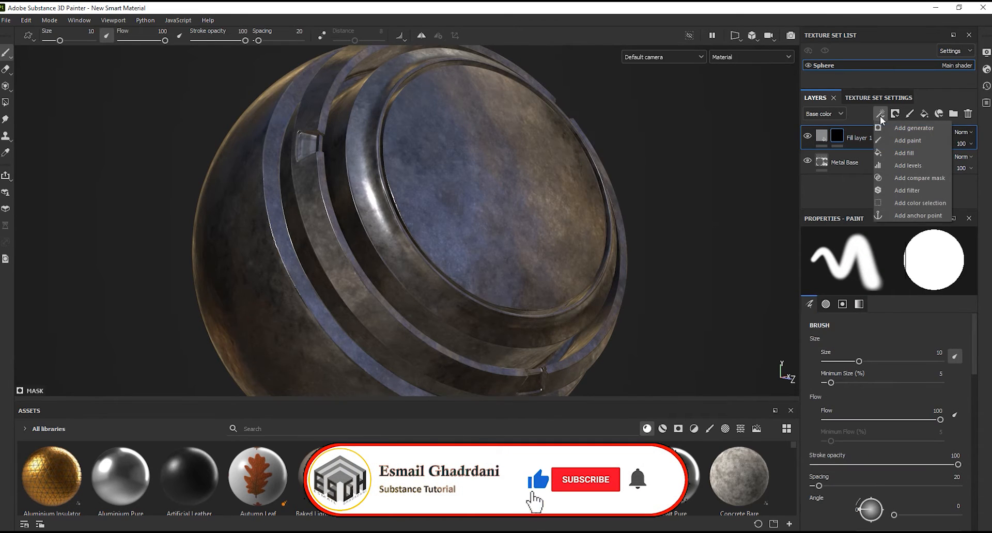
click(904, 153)
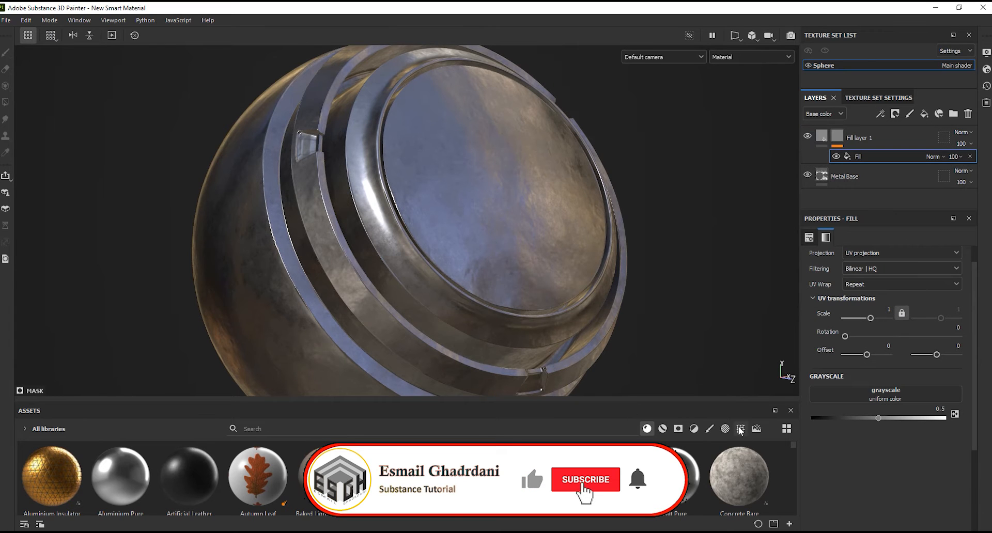
Search the texture assets for "gru" and assign Grunge Scratches Rough to the mask fill's grayscale
drag(726, 400, 726, 348)
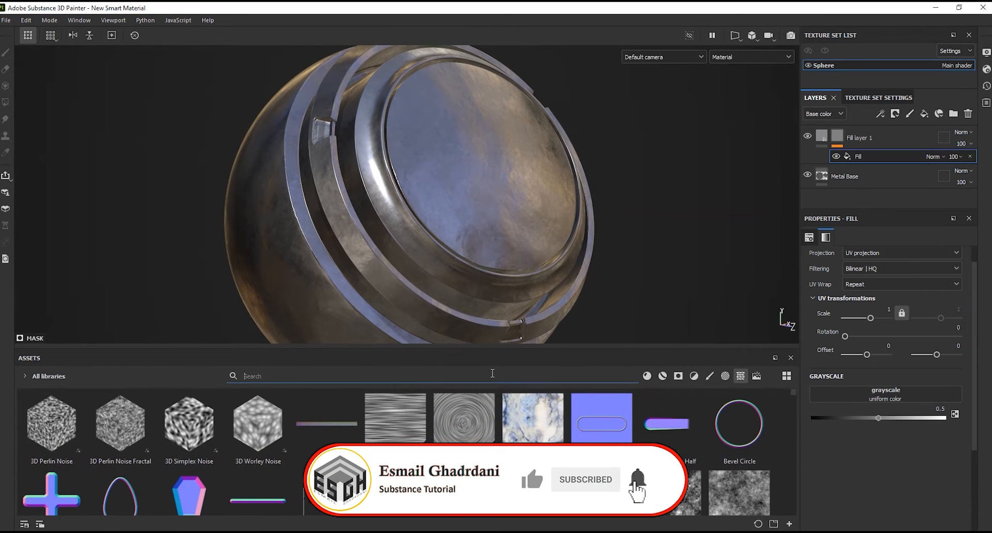
click(492, 375)
text(gru)
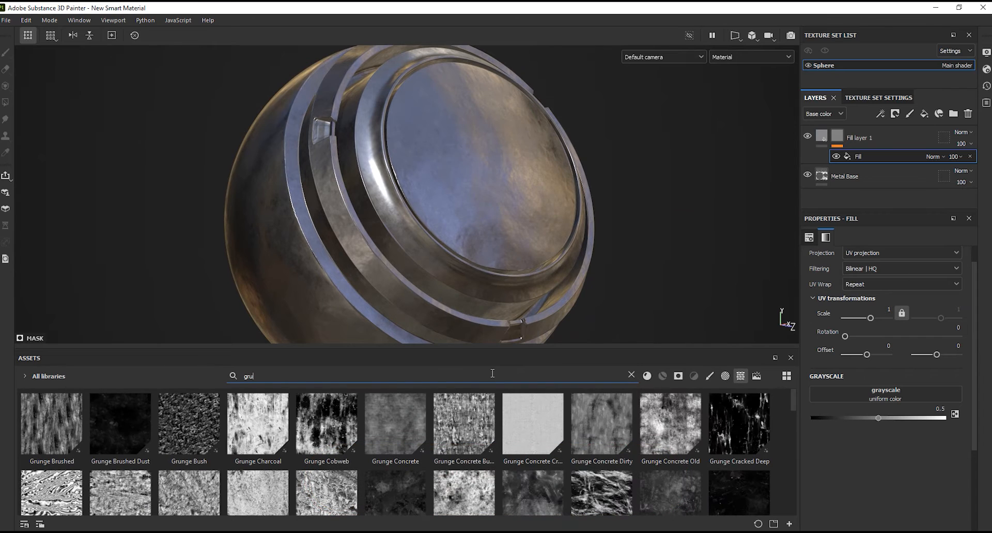
drag(792, 395, 806, 470)
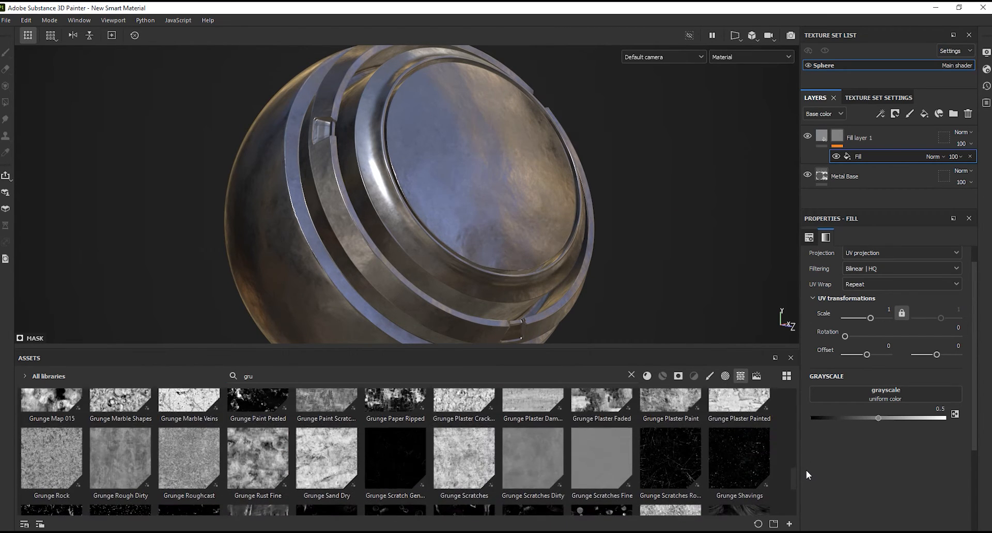
mouse_move(653, 450)
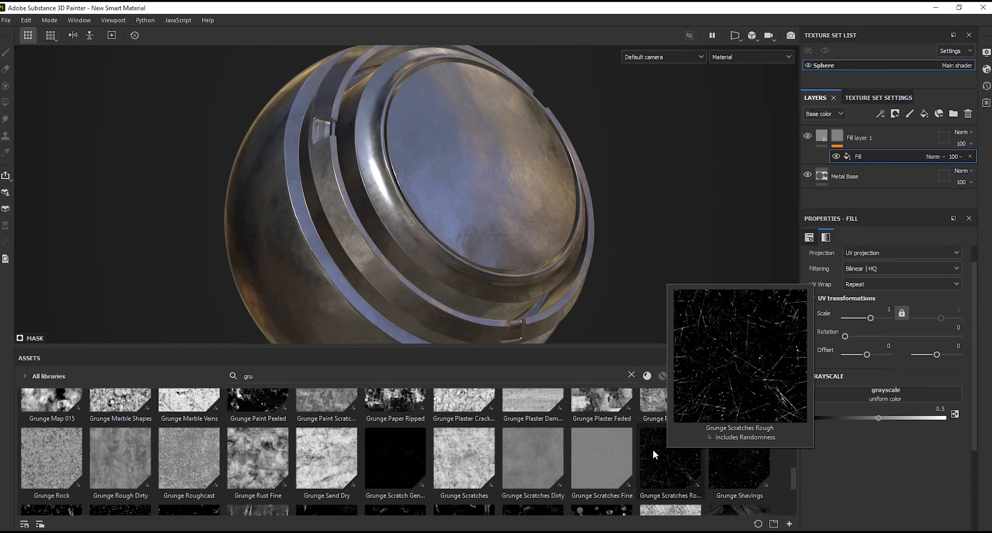
drag(657, 457, 886, 406)
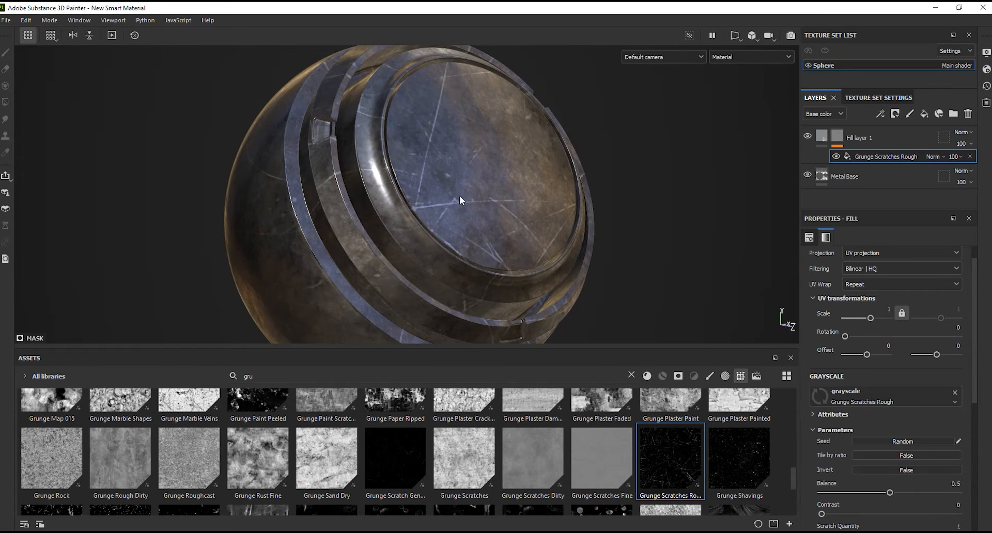
drag(576, 348, 578, 470)
Set the UV scale of the Grunge Scratches Rough mask fill to 3
alt+right_drag(488, 216, 488, 239)
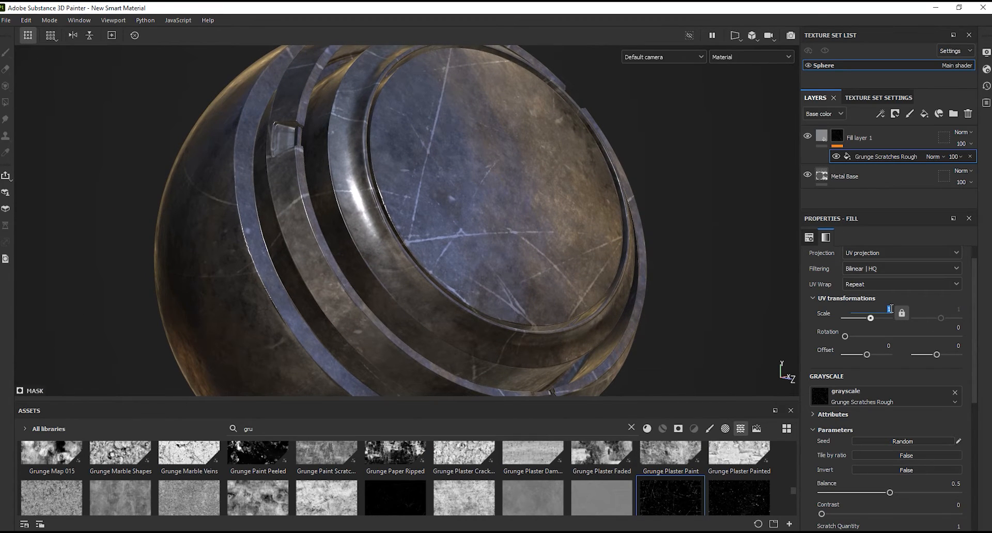
text(3)
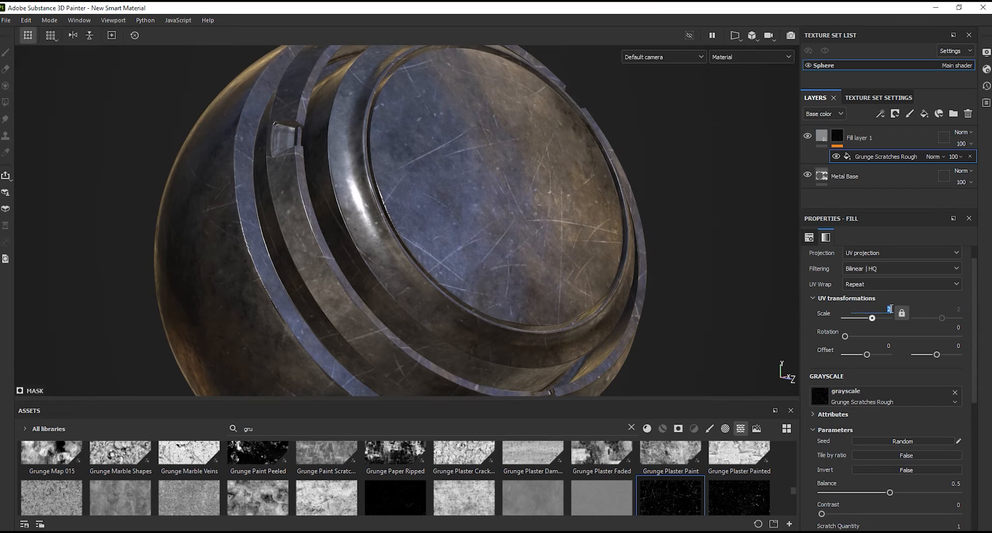
key(Return)
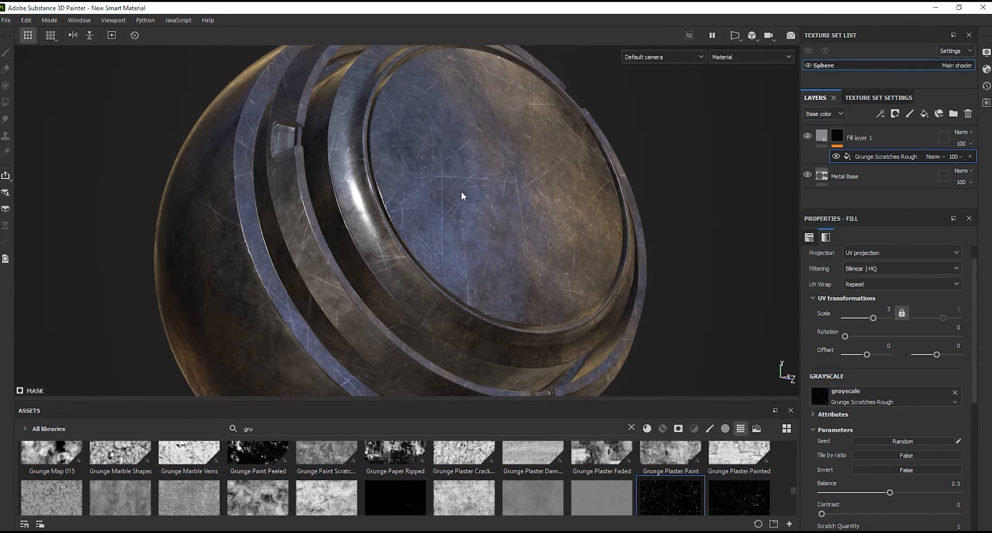
Set the scratch grunge's Contrast to 0.47 and its Balance to 0.39
alt+right_drag(461, 190, 468, 270)
scroll(866, 404, down, 5)
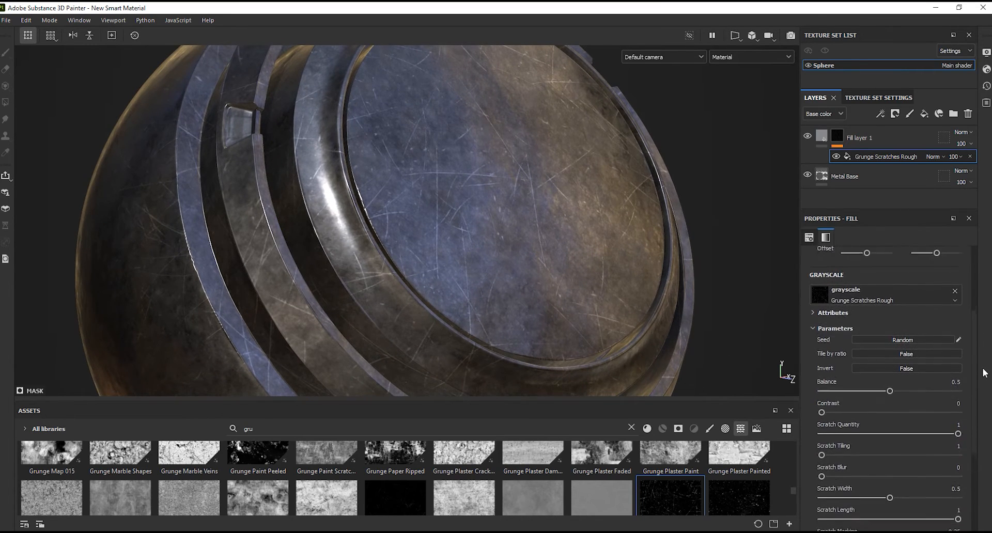
drag(822, 395, 874, 381)
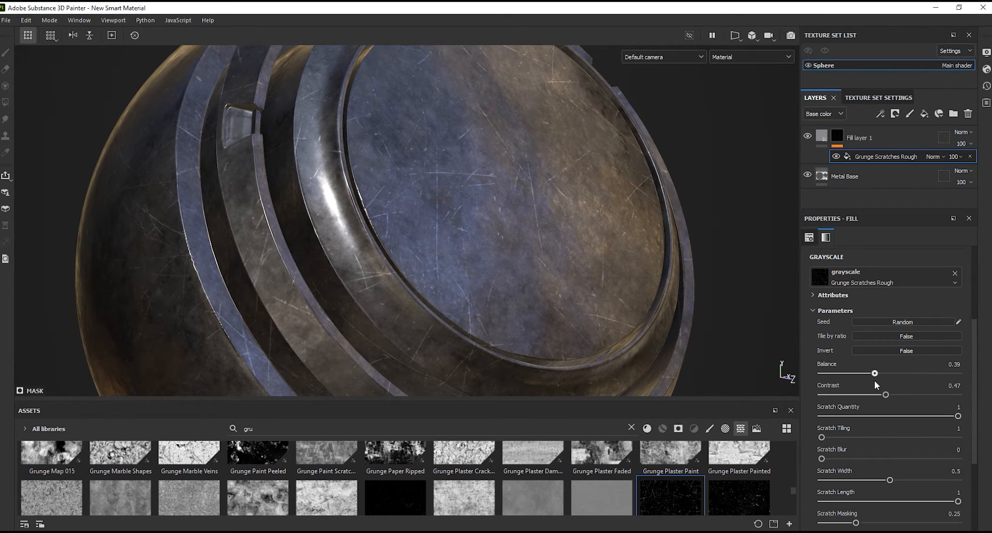
Raise the Normal Intensity of Fill layer 1's Steel Rough material to about 2.71
click(820, 139)
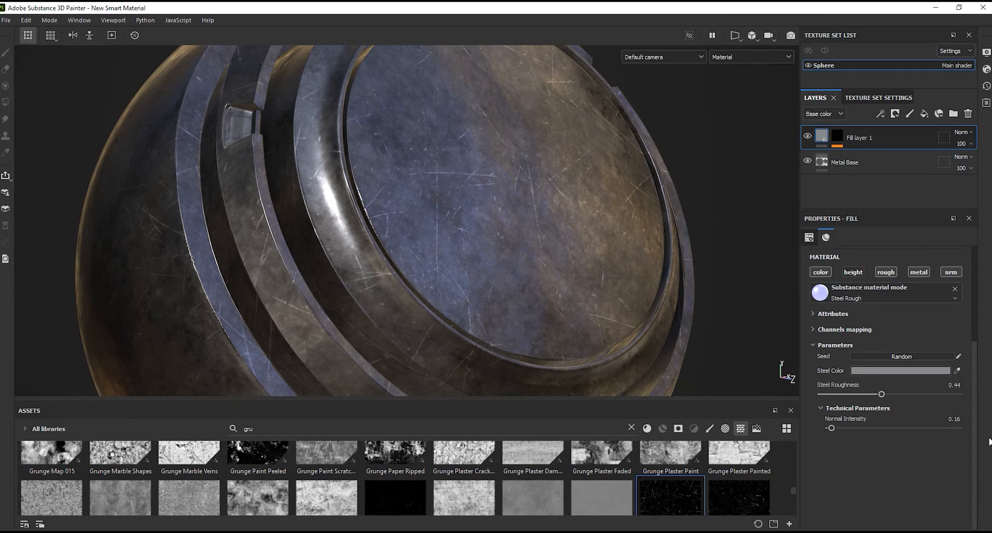
mouse_move(832, 429)
mouse_down()
mouse_move(927, 428)
mouse_move(820, 432)
mouse_up()
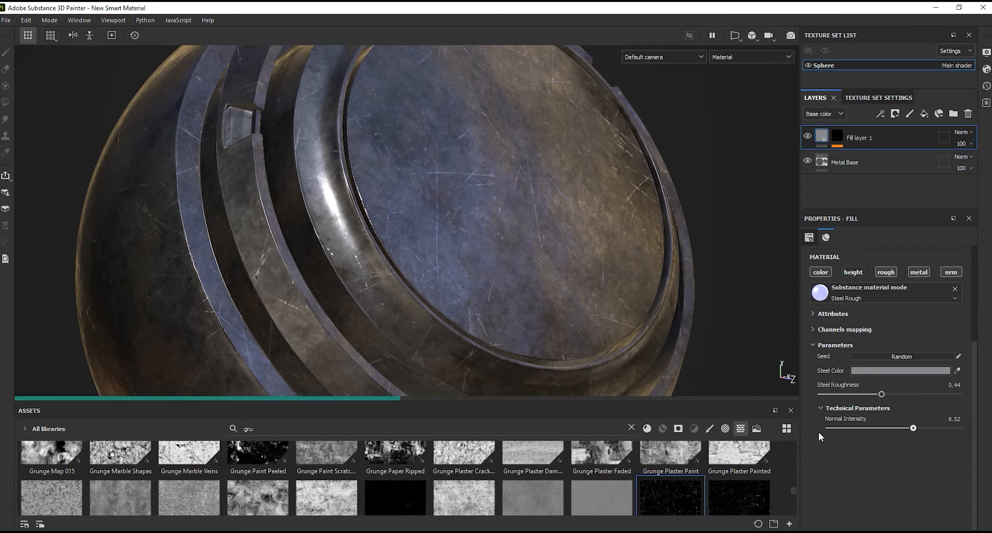
drag(819, 432, 867, 429)
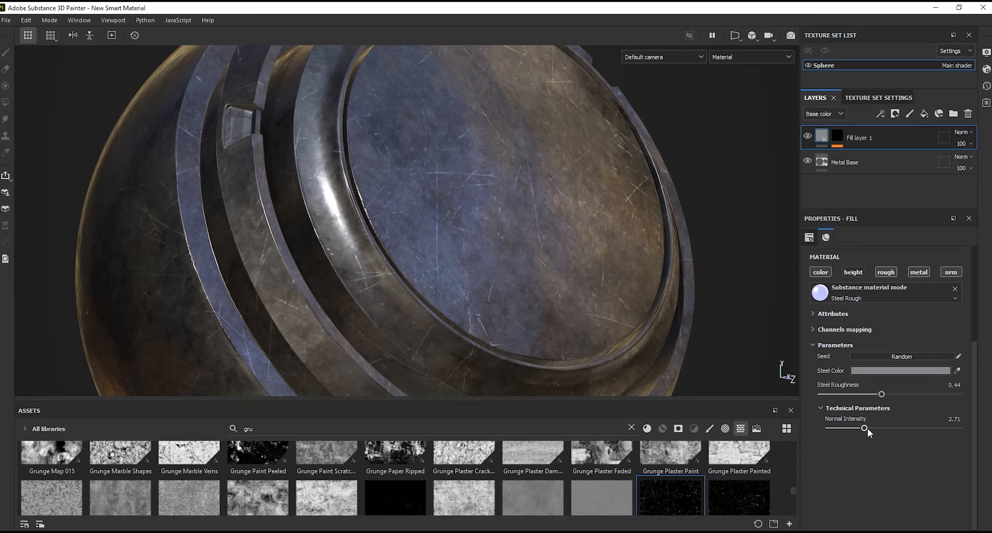
Rename Fill layer 1 to Scratches and add a new fill layer above it
double_click(864, 138)
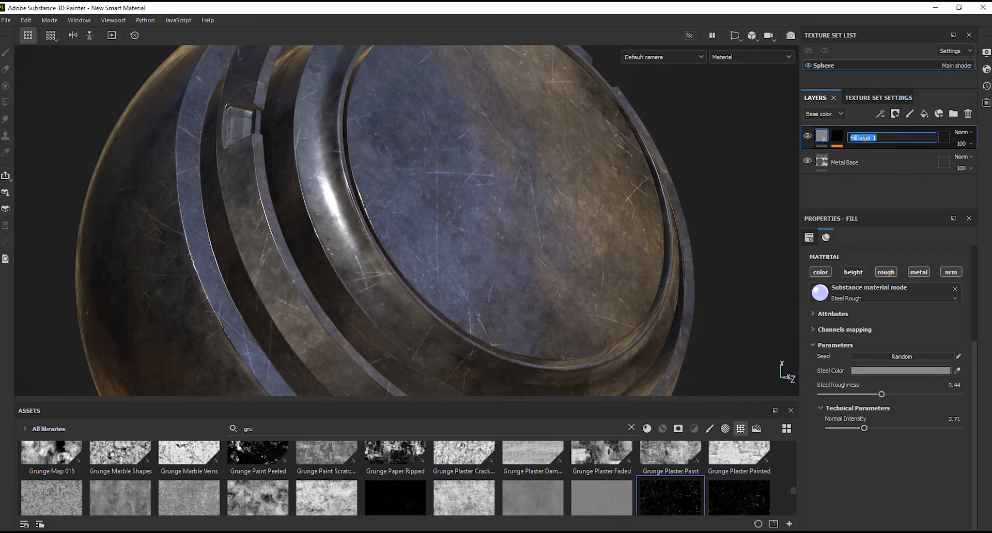
text(Scratches)
key(Return)
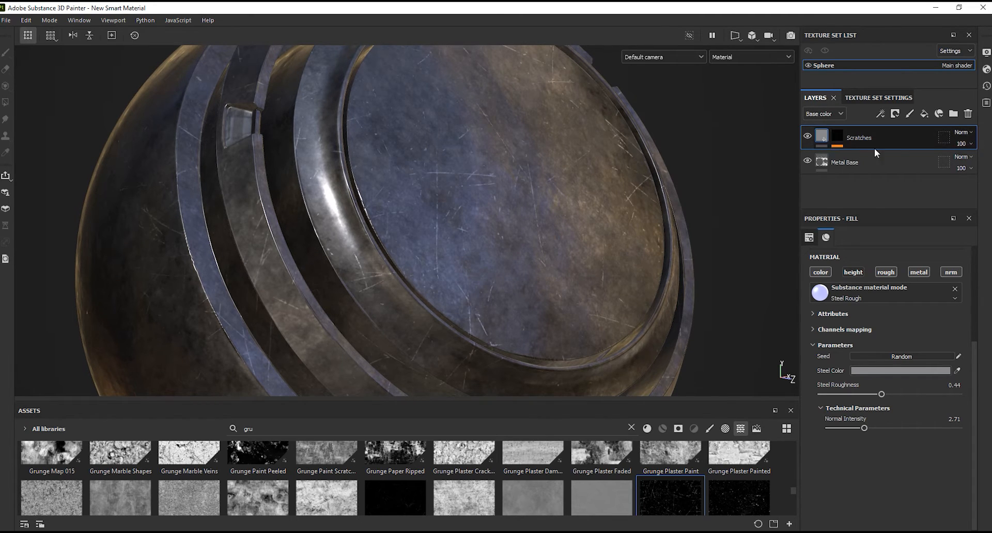
click(837, 136)
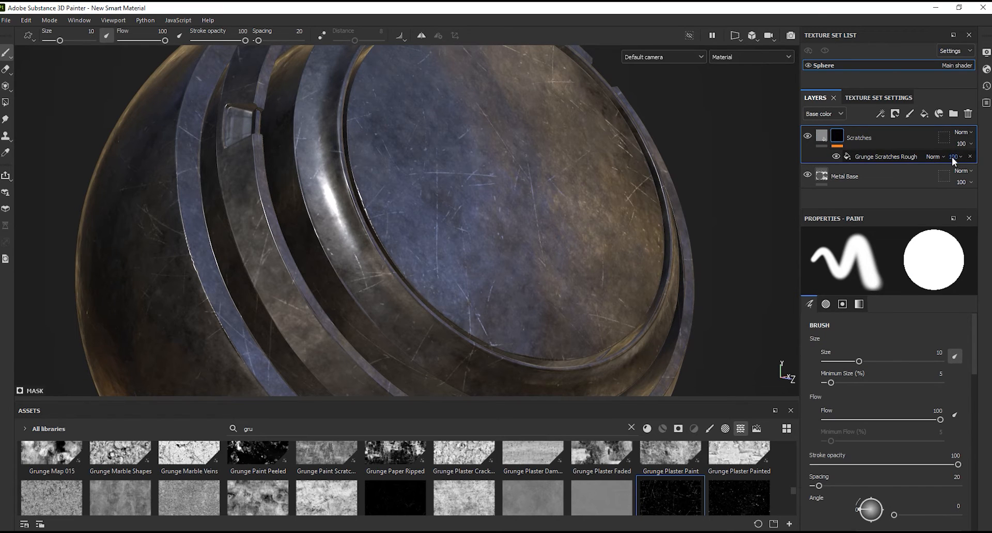
mouse_move(981, 176)
mouse_down()
mouse_move(960, 175)
mouse_move(979, 175)
mouse_up()
click(924, 114)
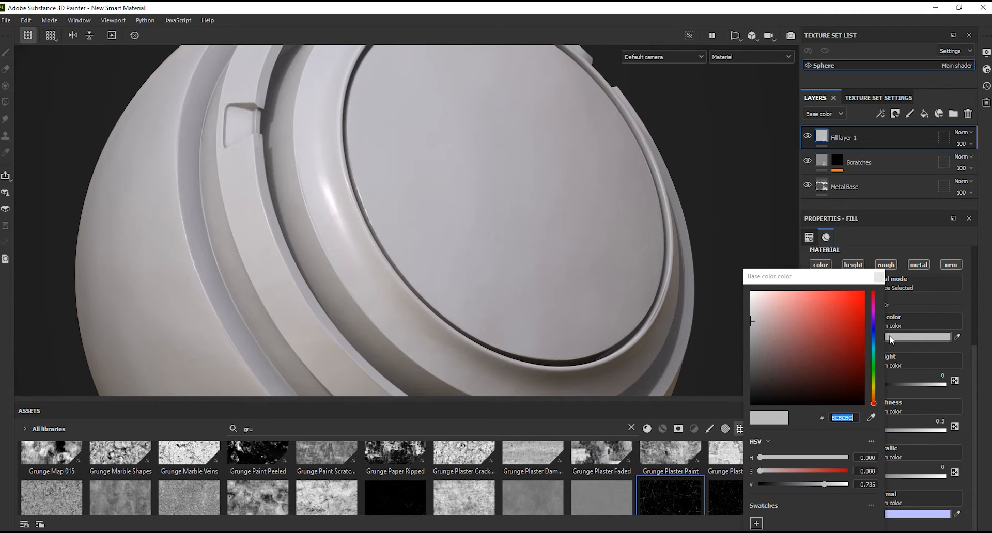
Give the new fill layer a dark, desaturated brown base color
click(873, 397)
click(813, 364)
drag(813, 363, 809, 376)
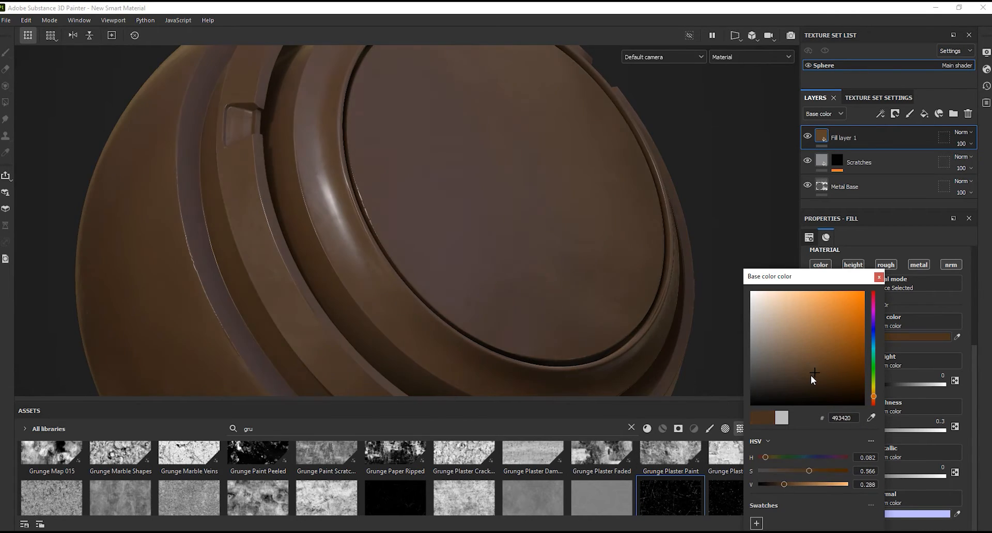
click(776, 484)
drag(805, 473, 780, 470)
click(779, 482)
click(879, 277)
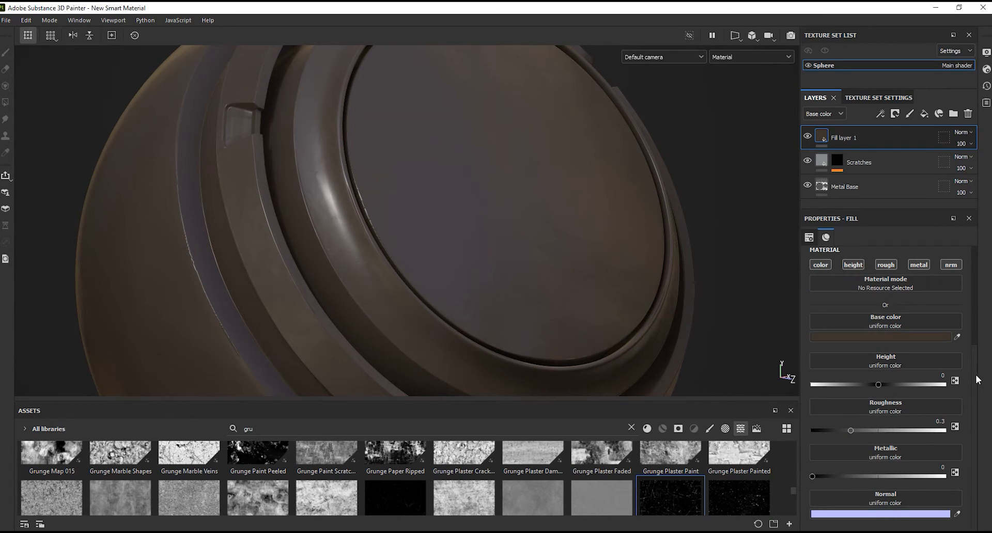
Disable the new fill layer's normal and metallic channels and raise its roughness to about 0.78
click(950, 264)
click(918, 270)
drag(851, 435, 922, 438)
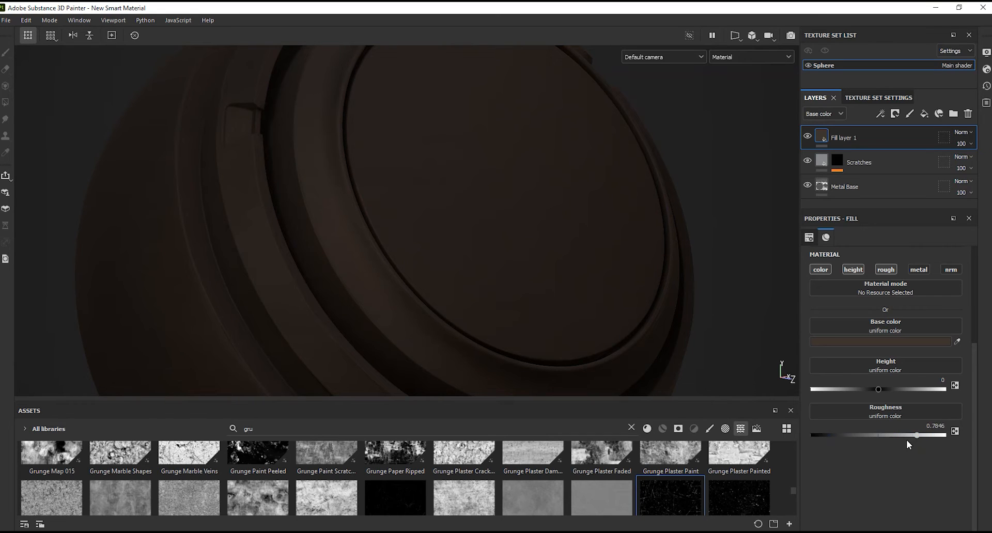
Try the Grunge Shavings texture as the height map of the brown fill layer and remove it again
click(890, 389)
drag(744, 493, 888, 364)
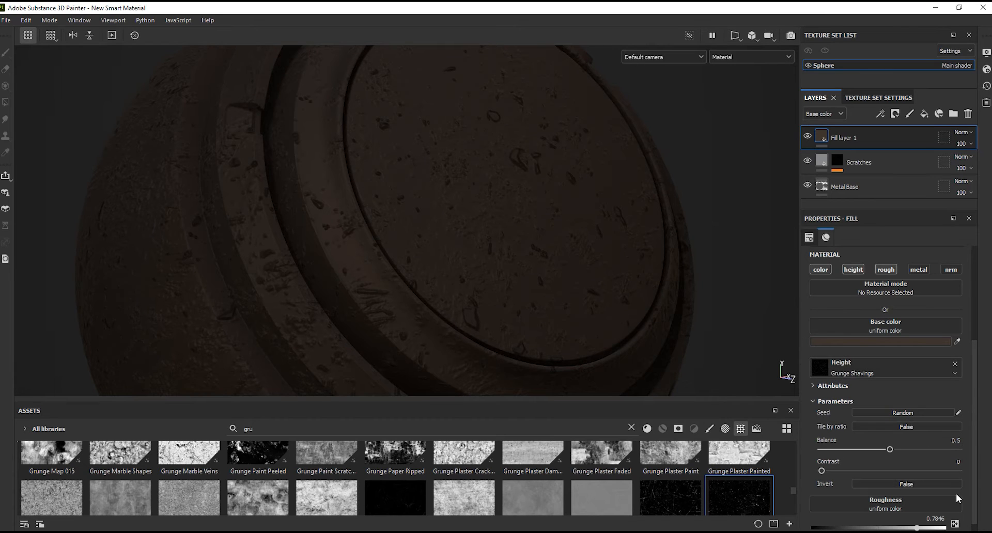
scroll(959, 486, up, 2)
click(955, 383)
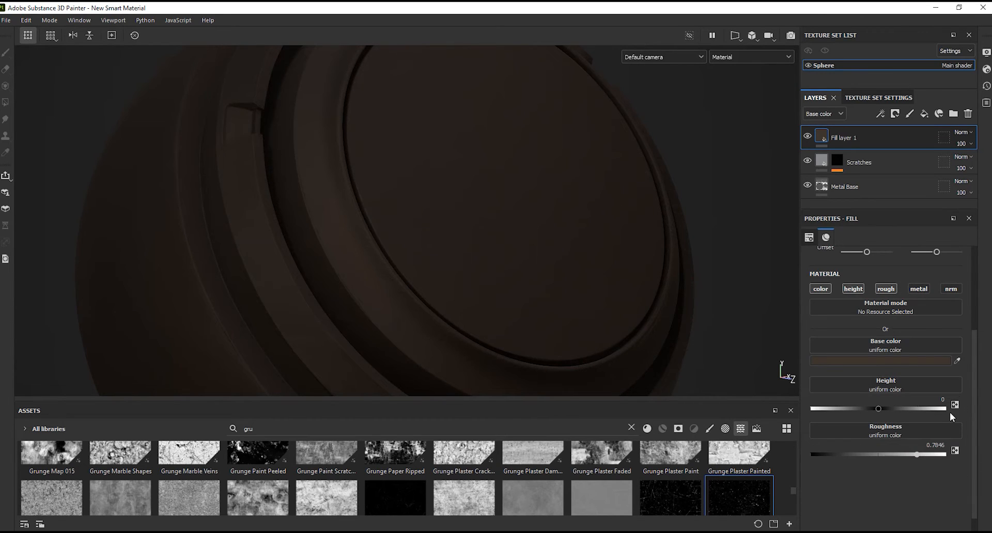
Add a black mask with a Mask Editor generator to the brown fill layer
click(895, 114)
click(904, 140)
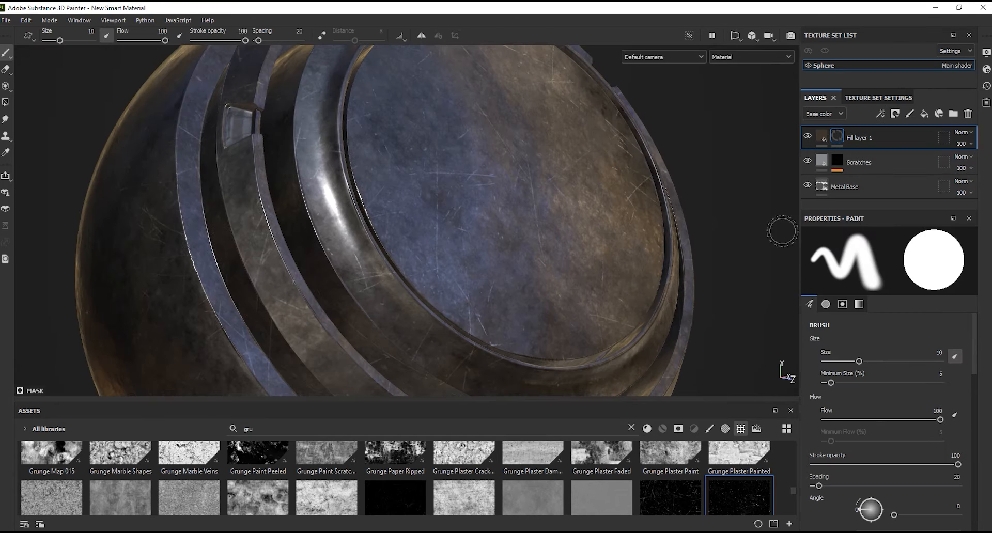
click(881, 114)
click(900, 191)
click(891, 261)
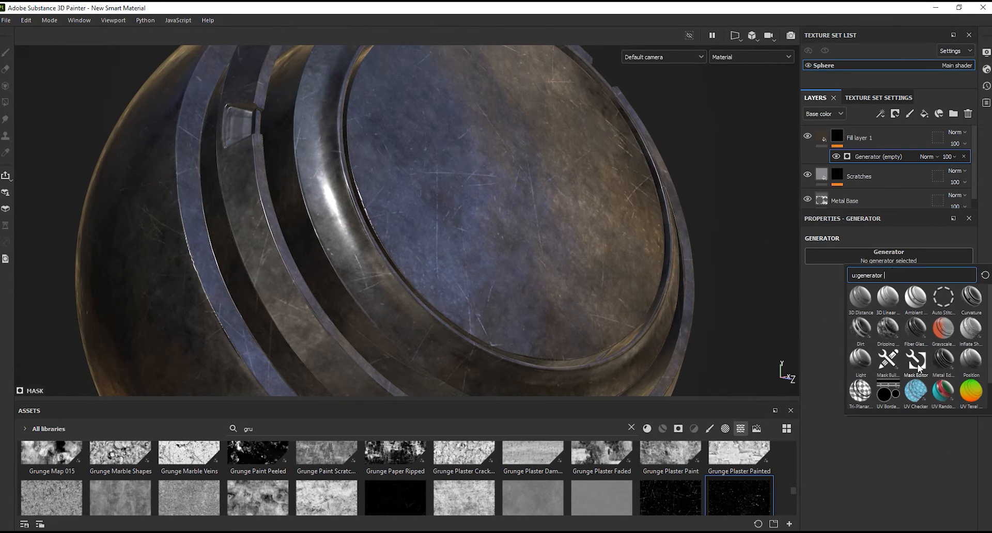
click(916, 362)
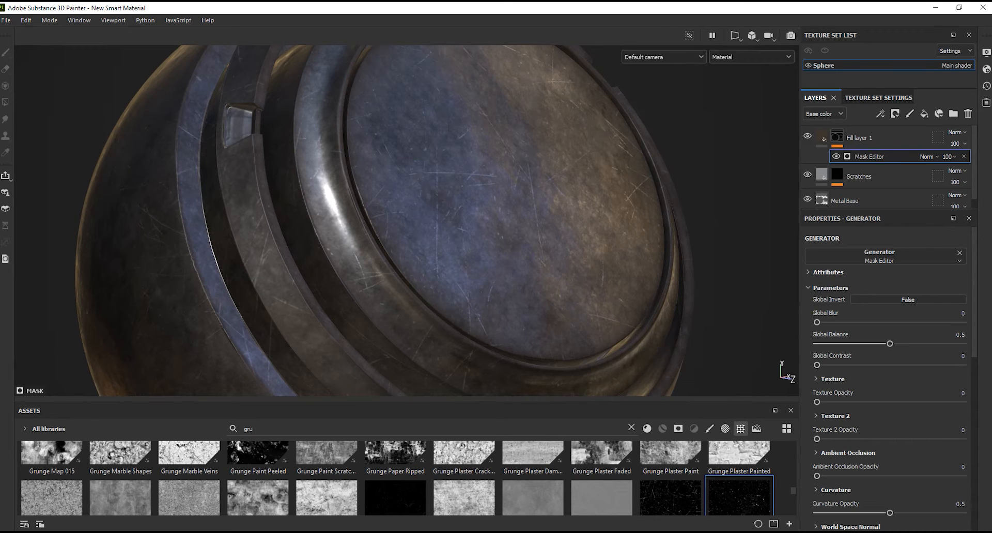
Set the Mask Editor's Global Balance to 0.82, Global Blur to about 3.31 and Curvature Opacity to about 0.77
scroll(975, 304, down, 1)
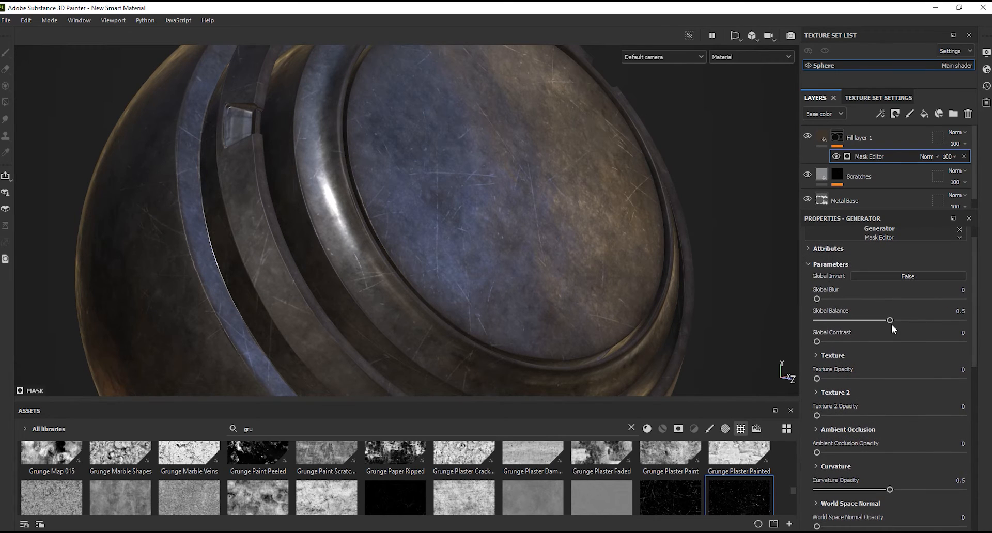
drag(889, 320, 937, 319)
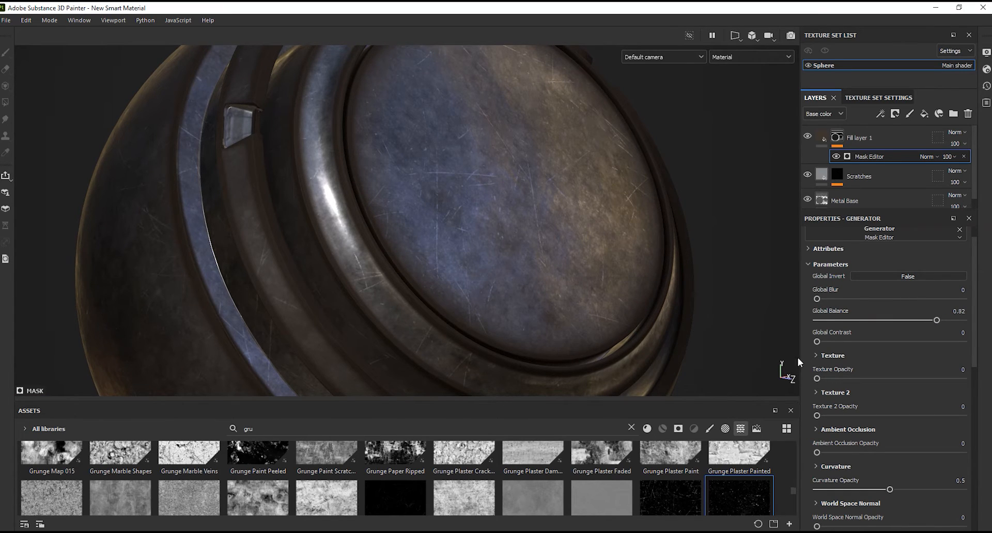
drag(816, 300, 841, 300)
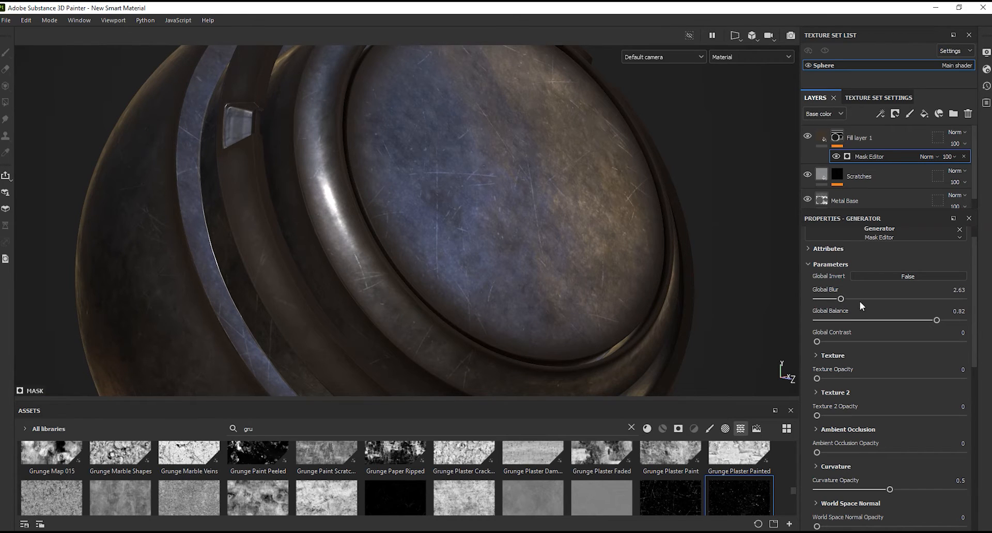
scroll(856, 465, down, 3)
drag(890, 446, 965, 445)
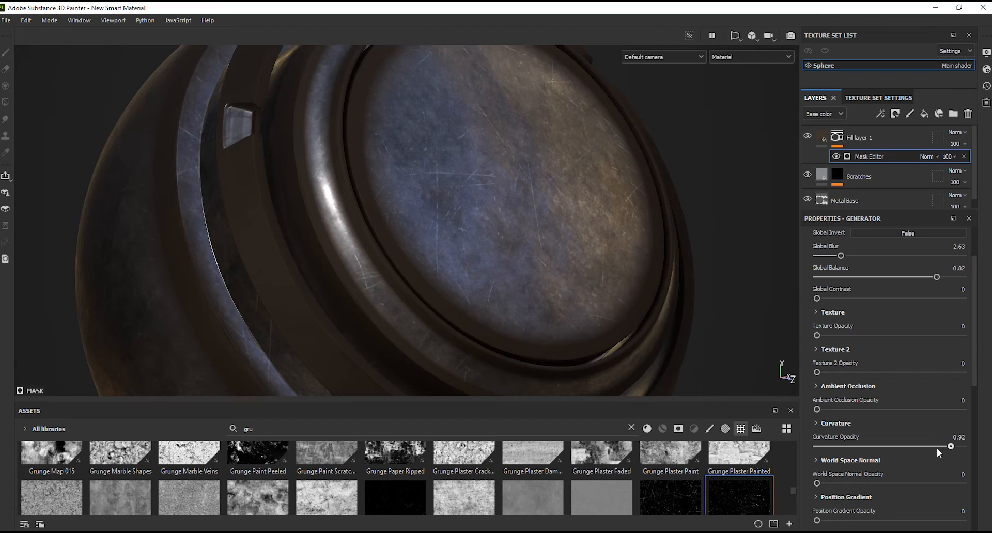
click(922, 449)
drag(922, 450, 929, 450)
drag(843, 256, 847, 256)
Set the blend mode of Fill layer 1 to Soft light
click(955, 132)
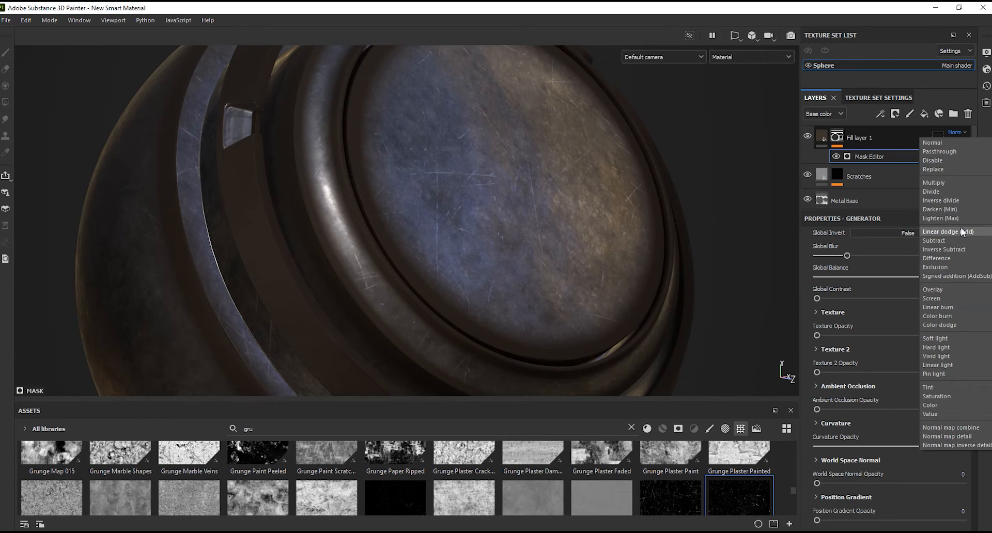
click(949, 339)
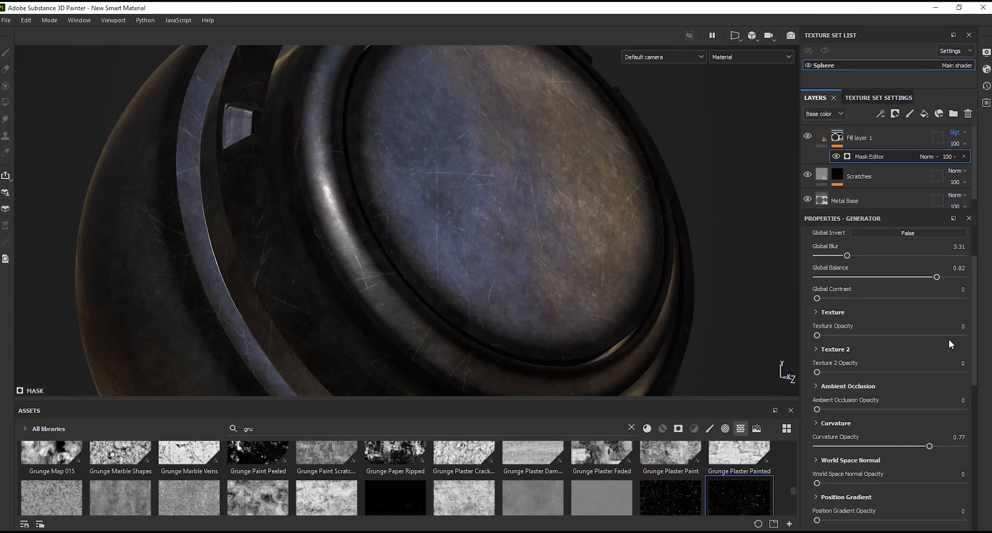
click(959, 133)
click(956, 141)
click(954, 138)
click(946, 337)
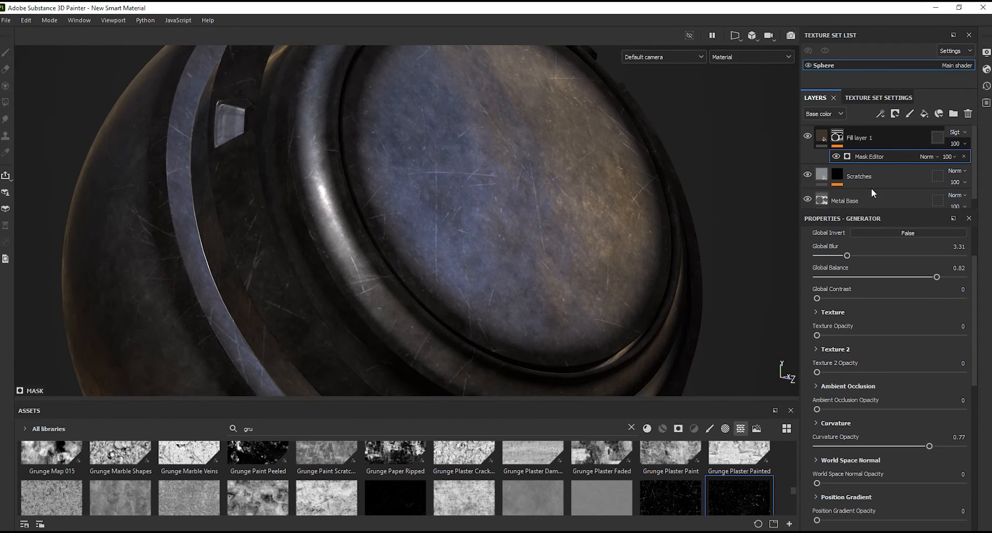
Copy the Mask Editor effect and paste the duplicate above it in Fill layer 1's mask
right_click(878, 159)
click(888, 178)
right_click(878, 159)
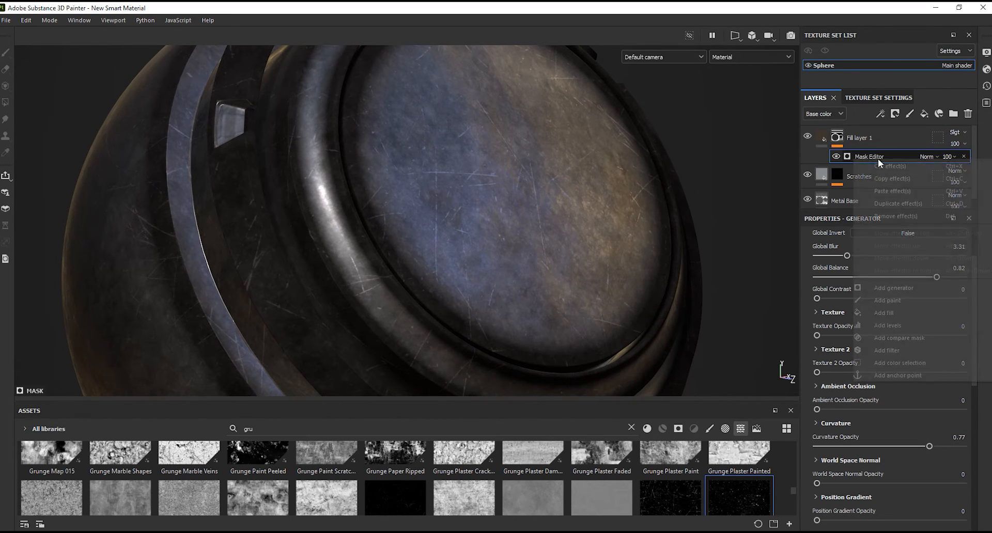
click(895, 190)
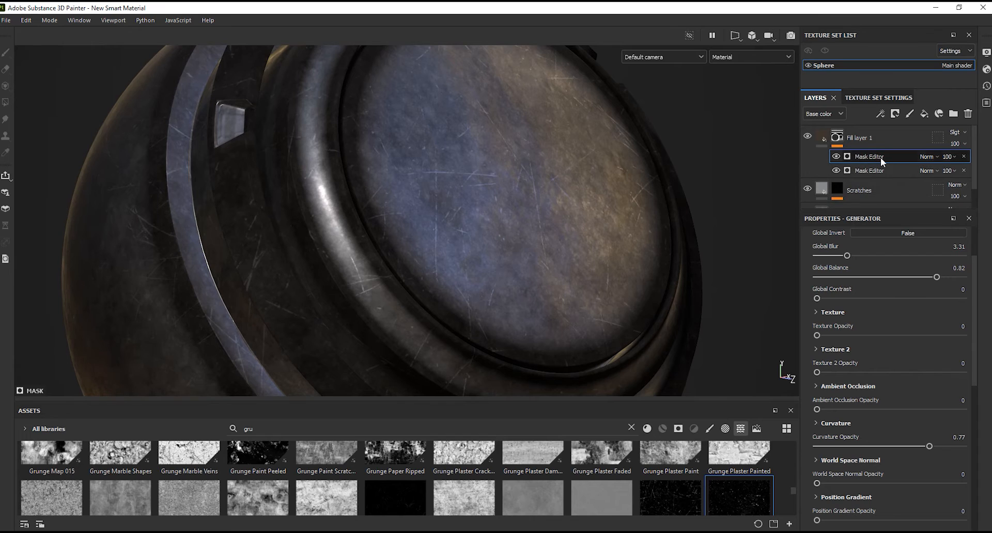
Set the upper Mask Editor's Global Blur to 0, Global Balance to about 0.58 and Curvature Opacity to 1
drag(915, 276, 912, 276)
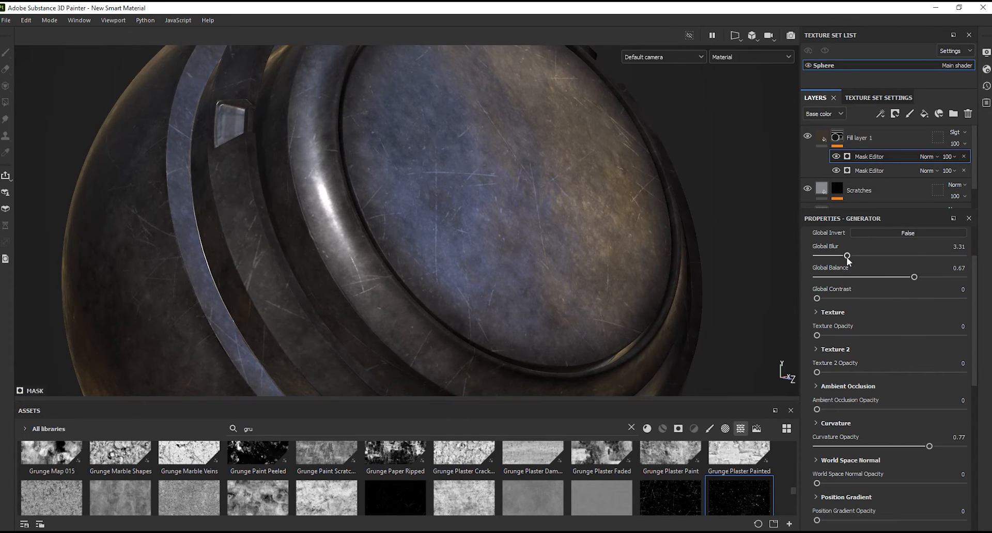
drag(809, 256, 801, 256)
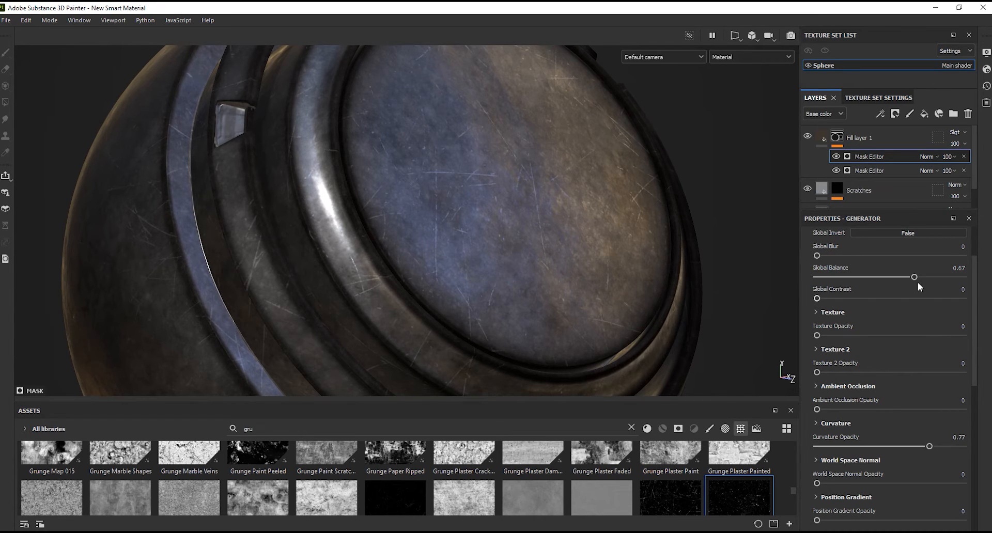
drag(908, 277, 902, 277)
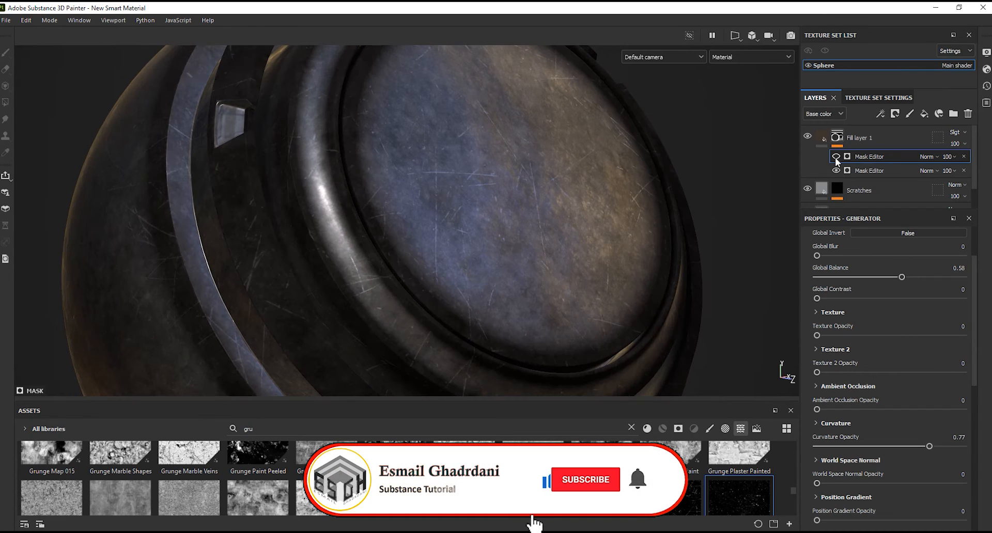
scroll(976, 293, down, 1)
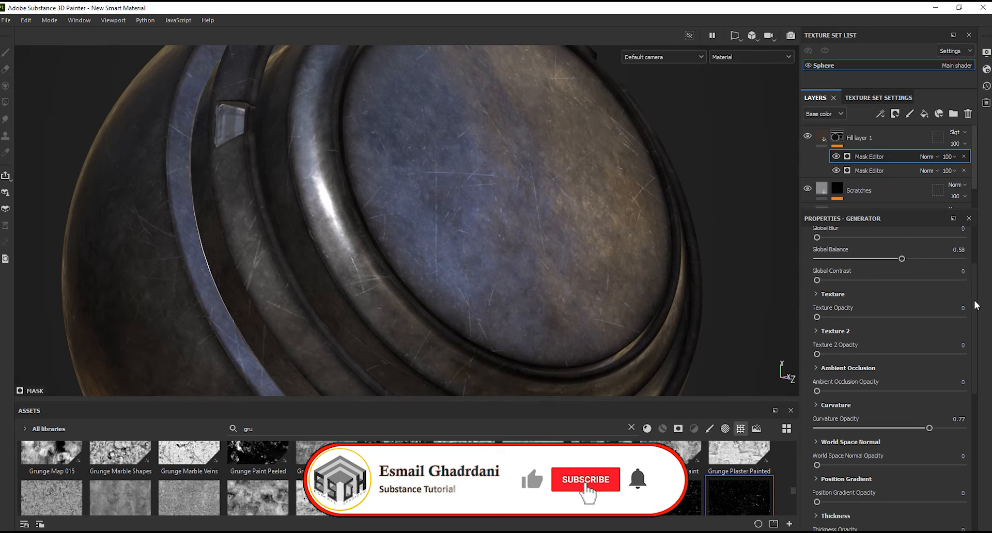
drag(929, 428, 955, 428)
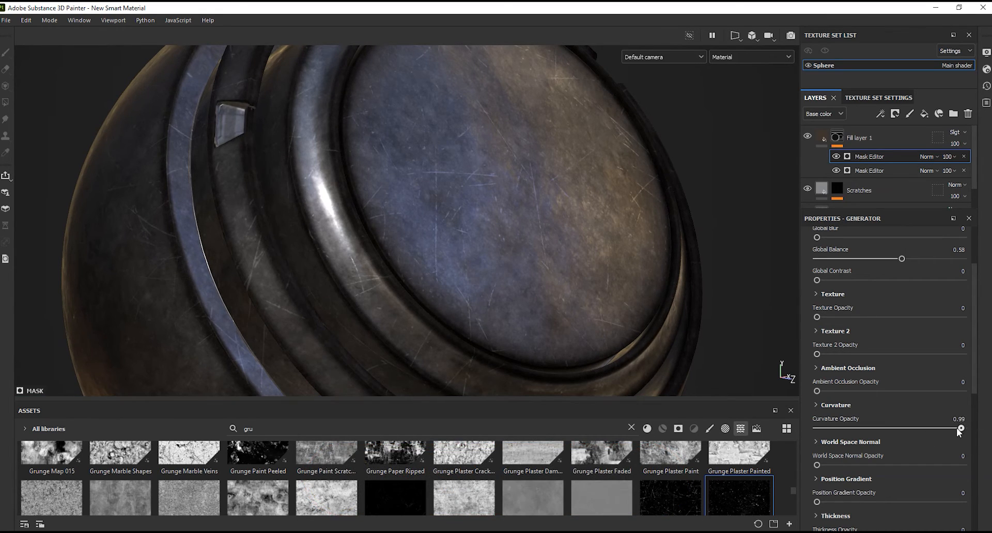
drag(956, 429, 962, 428)
Set the upper Mask Editor's blend mode to Subtract and toggle its visibility to compare the result
click(927, 156)
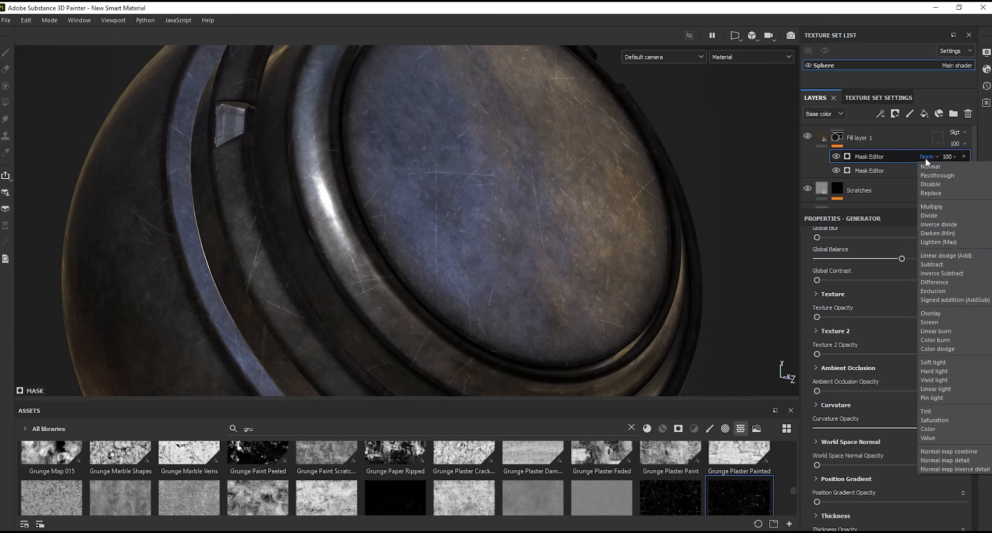
click(944, 261)
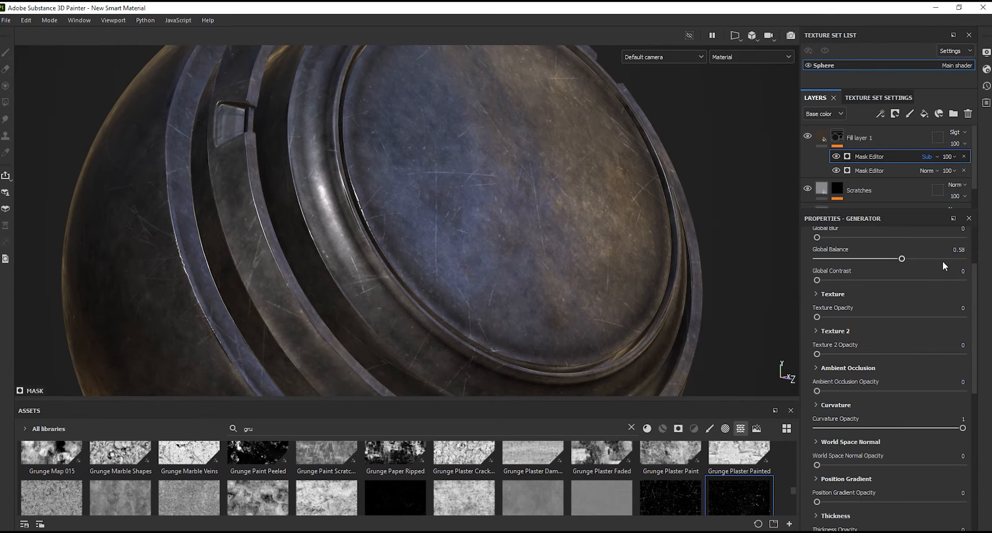
click(836, 156)
click(837, 157)
click(837, 157)
click(837, 157)
scroll(656, 284, up, 6)
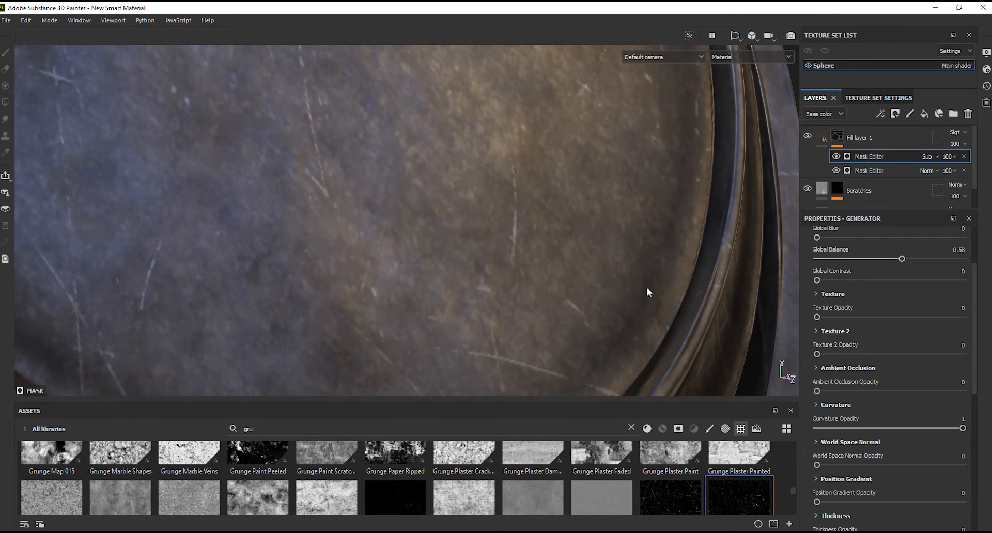
click(837, 156)
click(836, 157)
scroll(630, 171, down, 3)
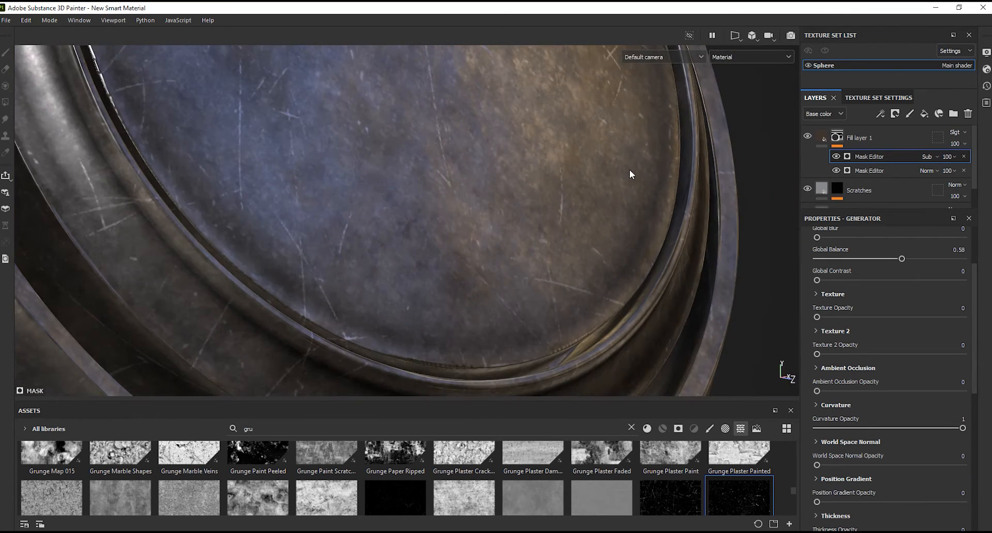
Lower the subtracting Mask Editor's Global Balance to about 0.17 and its Curvature Opacity to about 0.84
drag(894, 259, 867, 259)
scroll(501, 286, down, 5)
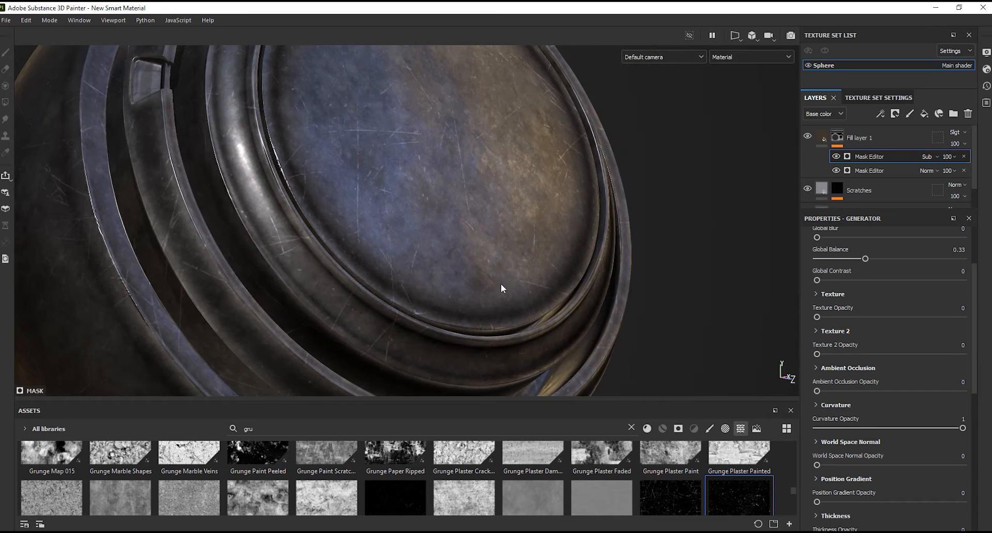
click(836, 157)
scroll(329, 120, up, 3)
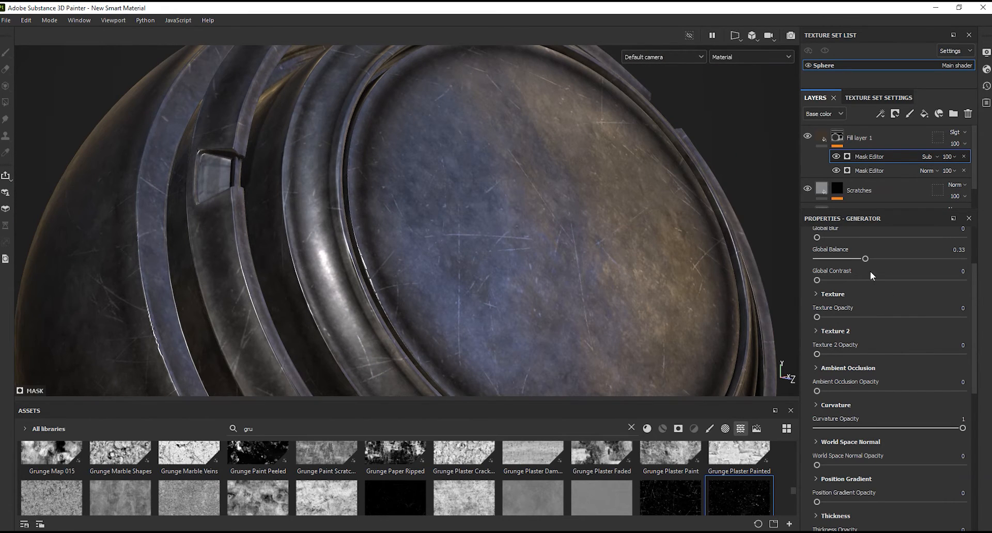
drag(865, 258, 841, 259)
mouse_move(957, 427)
mouse_down()
mouse_move(923, 428)
mouse_move(938, 426)
mouse_up()
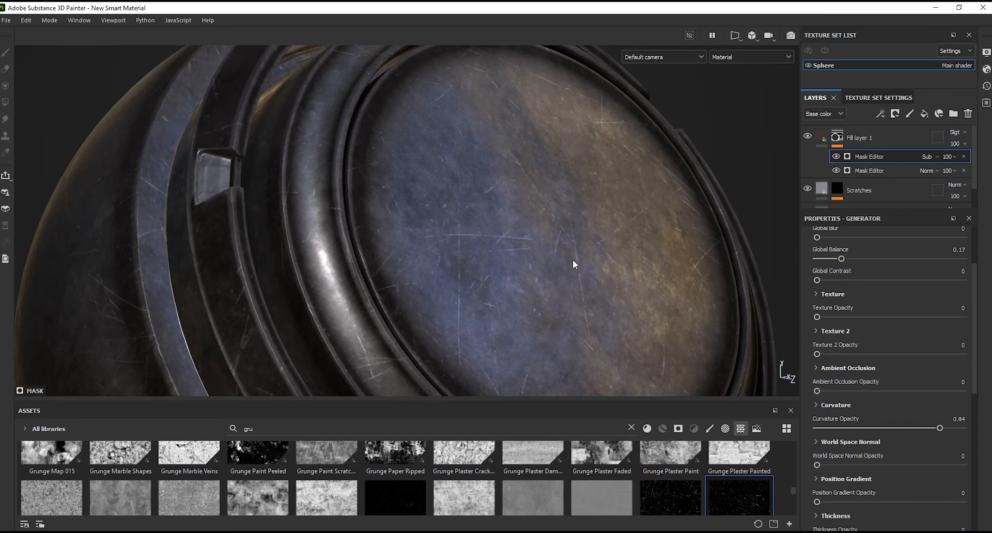
scroll(544, 231, down, 2)
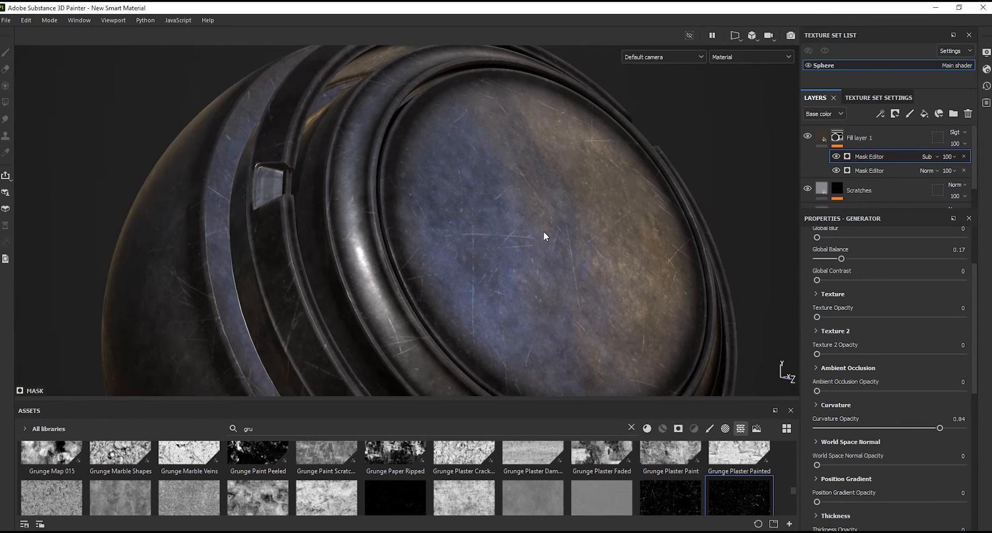
scroll(936, 348, up, 3)
Add a fill effect using the Grunge Rust Fine texture on top of Fill layer 1's mask stack
click(887, 113)
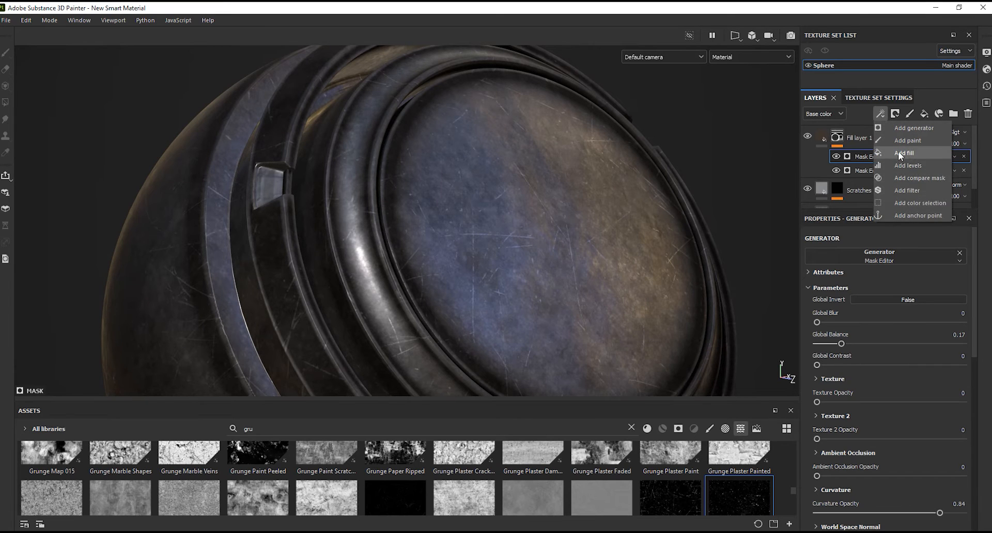
click(901, 153)
drag(542, 401, 569, 333)
mouse_move(793, 467)
mouse_down()
mouse_move(793, 369)
mouse_move(791, 477)
mouse_move(789, 457)
mouse_up()
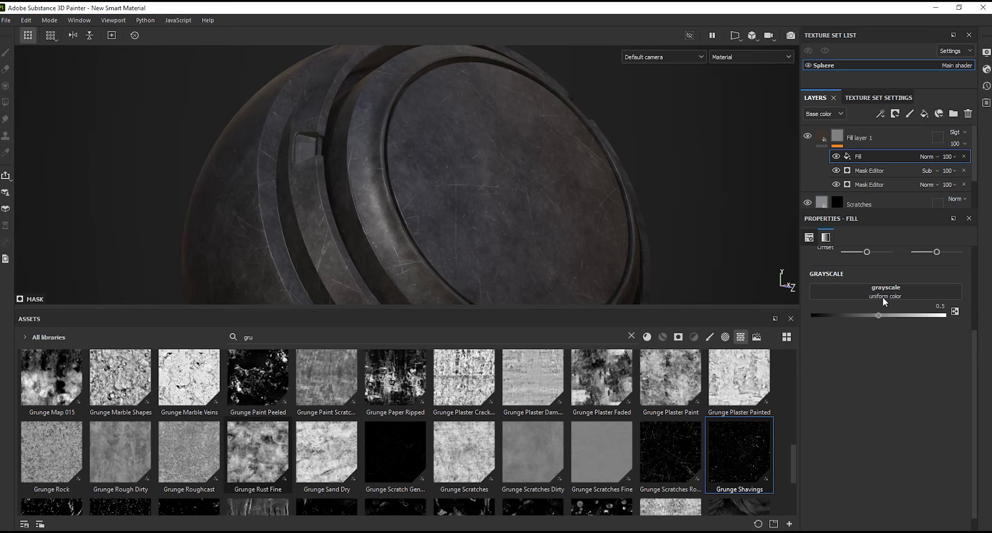
mouse_move(180, 457)
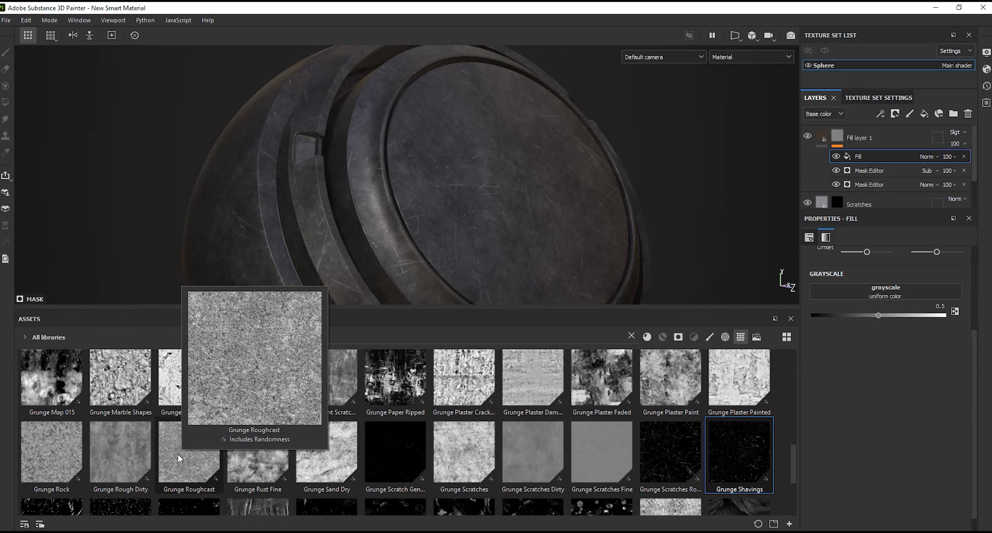
drag(258, 453, 923, 296)
drag(643, 310, 639, 393)
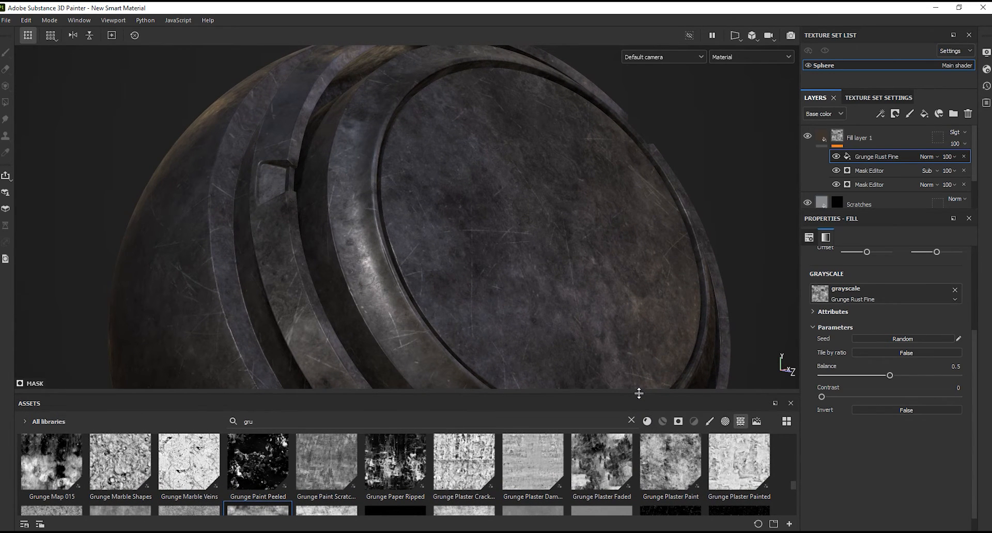
Set the Grunge Rust Fine fill's blend mode to Vivid light and toggle its visibility to compare the mask edges
click(927, 157)
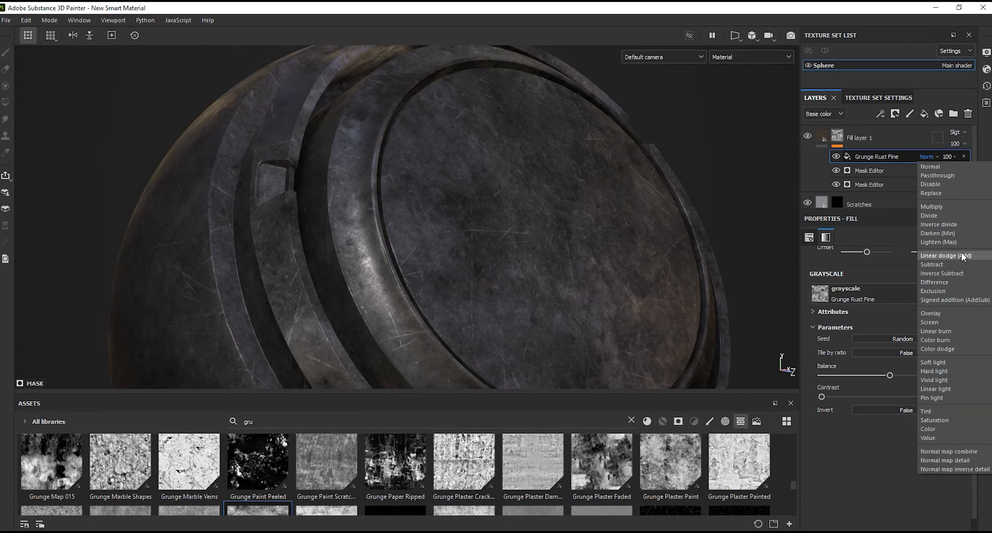
click(934, 380)
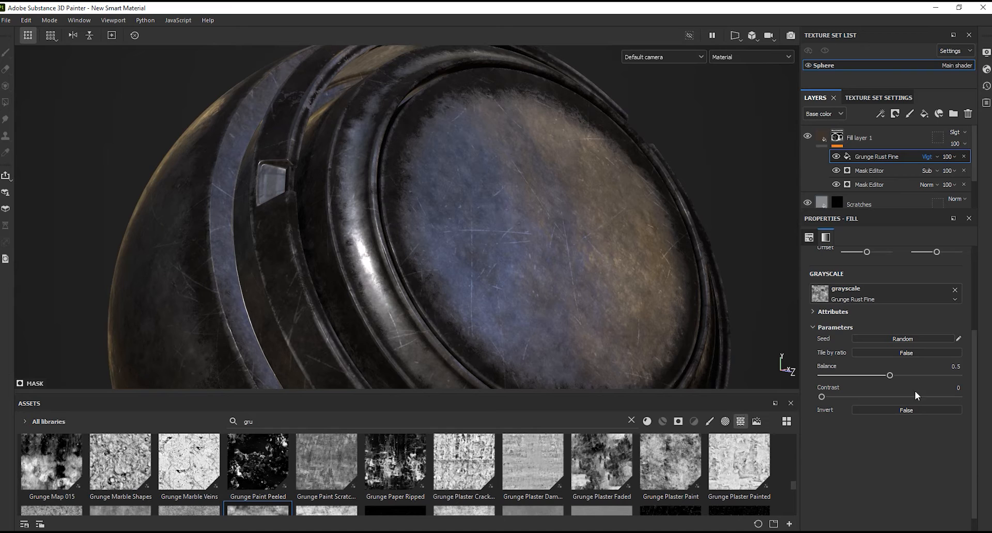
click(836, 156)
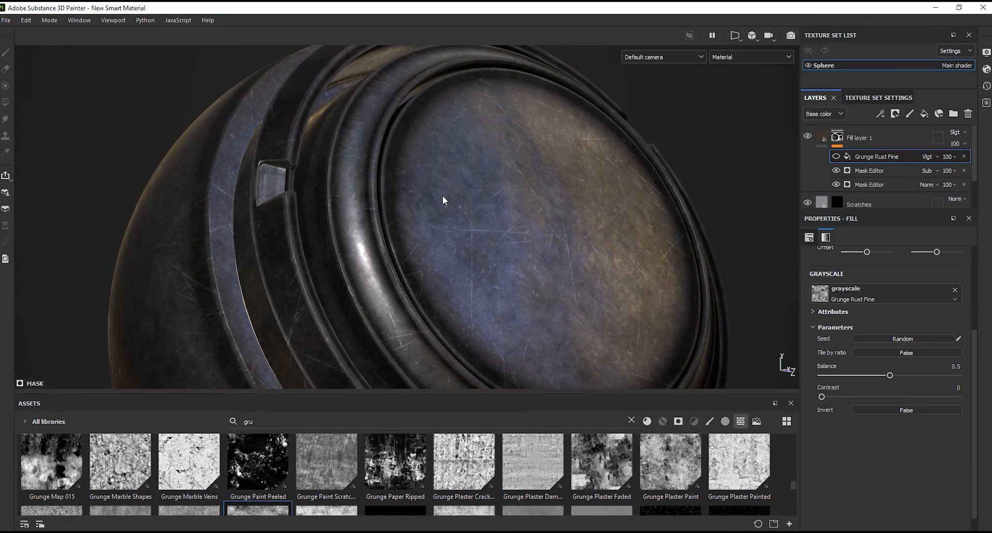
scroll(344, 176, up, 5)
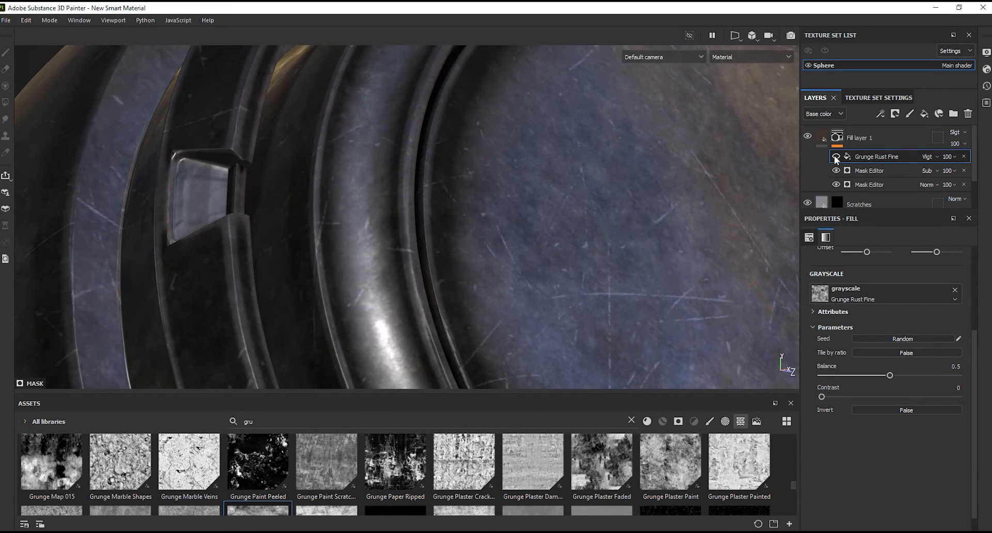
click(836, 156)
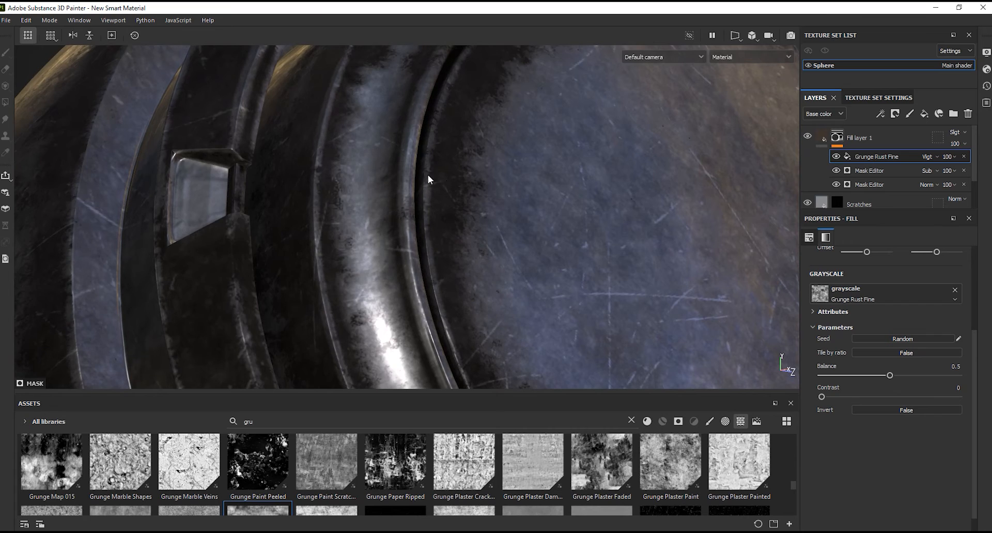
scroll(423, 178, down, 5)
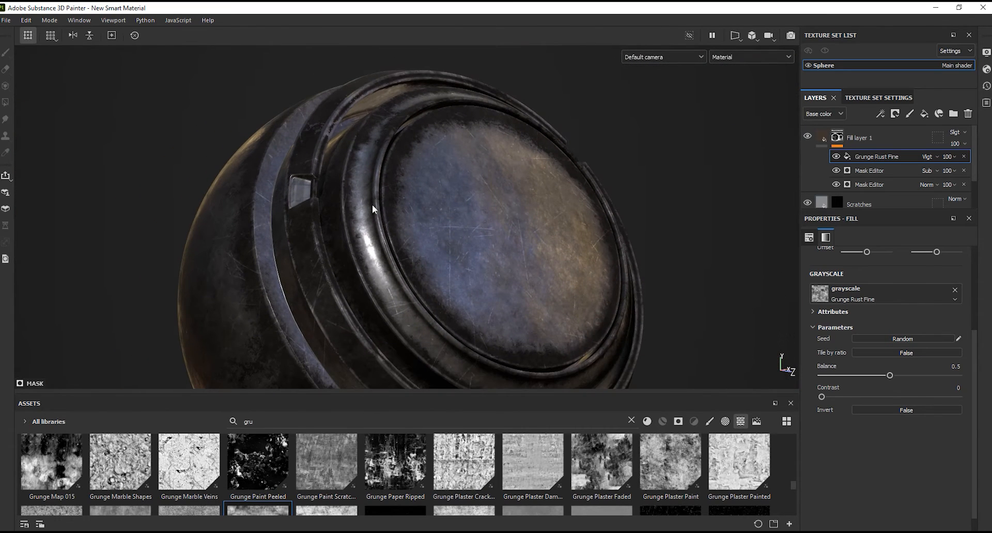
Set the Grunge Rust Fine fill's UV scale to 2 and toggle its visibility to compare the result
scroll(927, 351, up, 3)
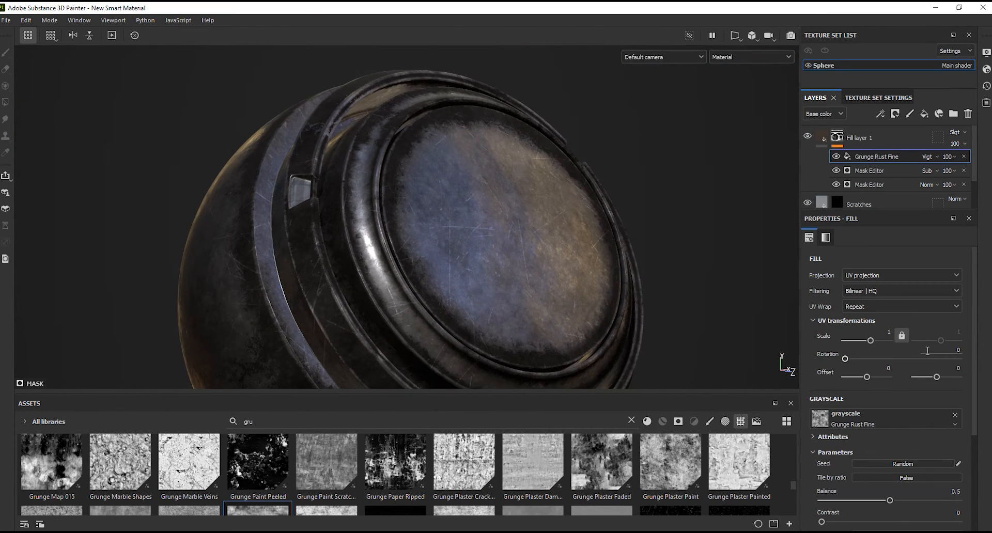
click(888, 331)
text(2)
key(Return)
alt+drag(495, 269, 524, 279)
scroll(356, 195, up, 3)
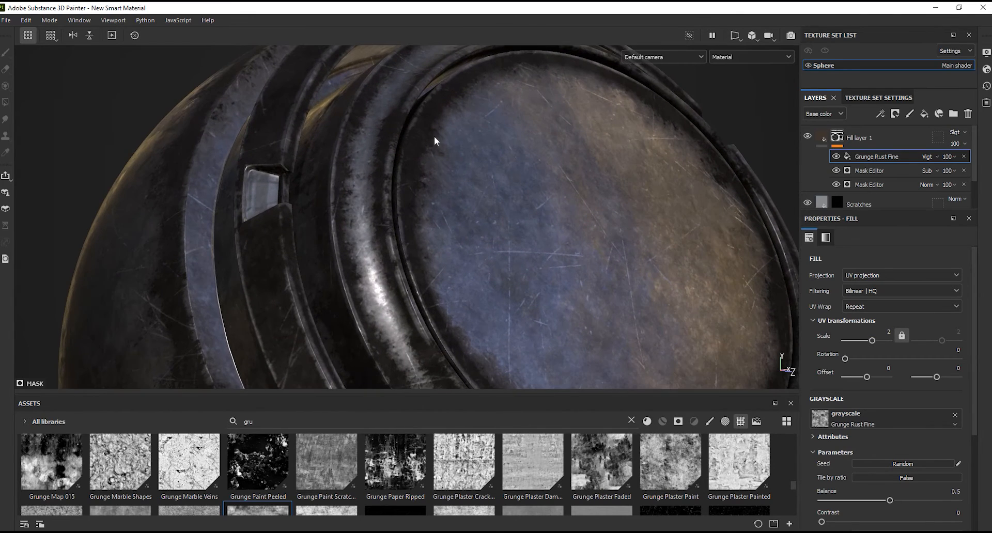
click(836, 156)
click(836, 157)
Darken the brown base color of Fill layer 1 slightly by lowering its HSV value
click(821, 136)
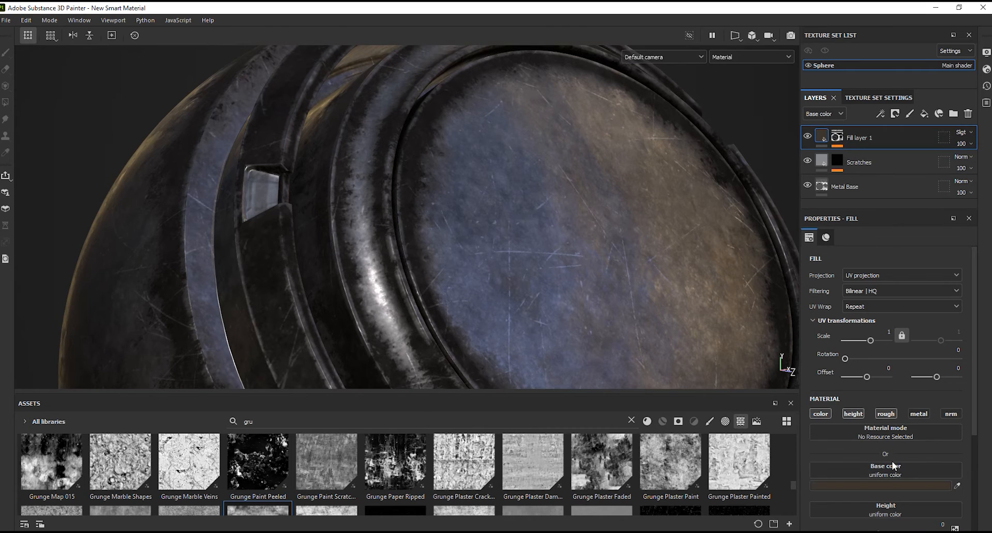
click(891, 485)
click(777, 484)
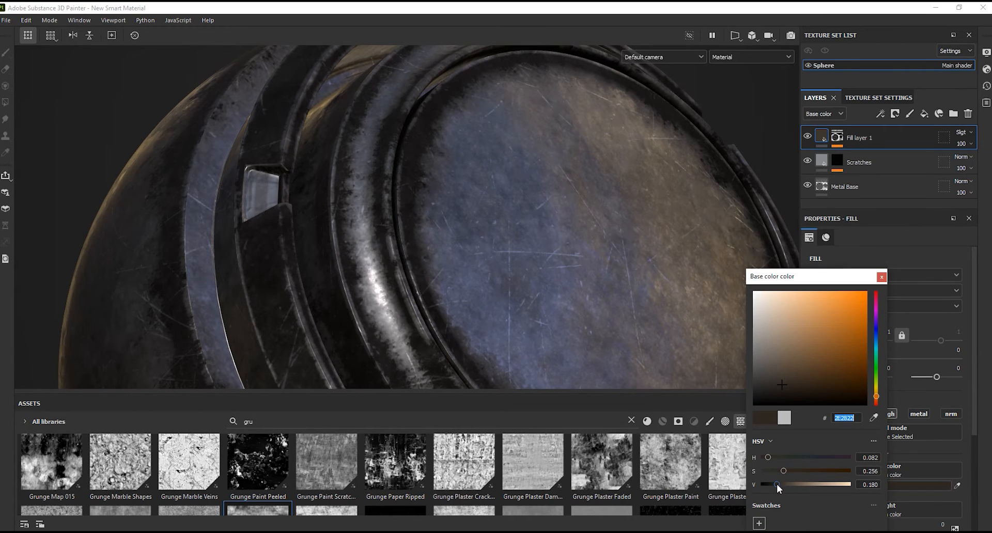
click(775, 485)
click(883, 278)
Try a UV scale of 3 on the Grunge Rust Fine mask fill and settle on 1
click(837, 139)
click(887, 158)
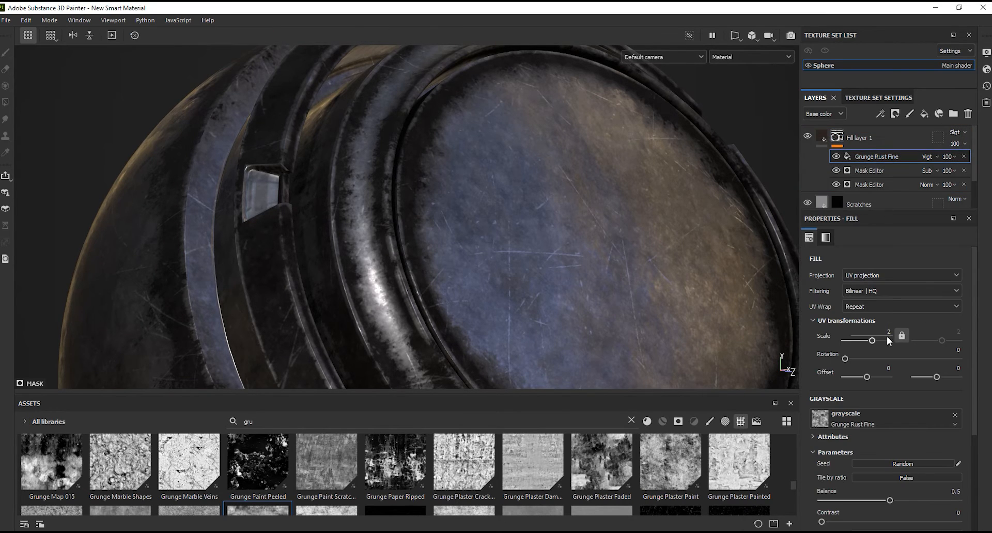
key(Return)
scroll(381, 104, down, 3)
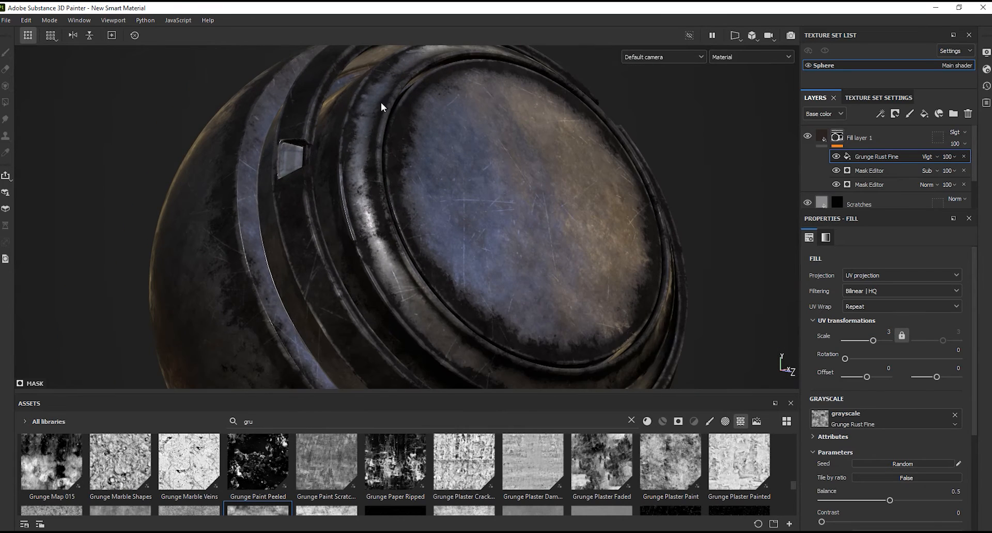
click(889, 330)
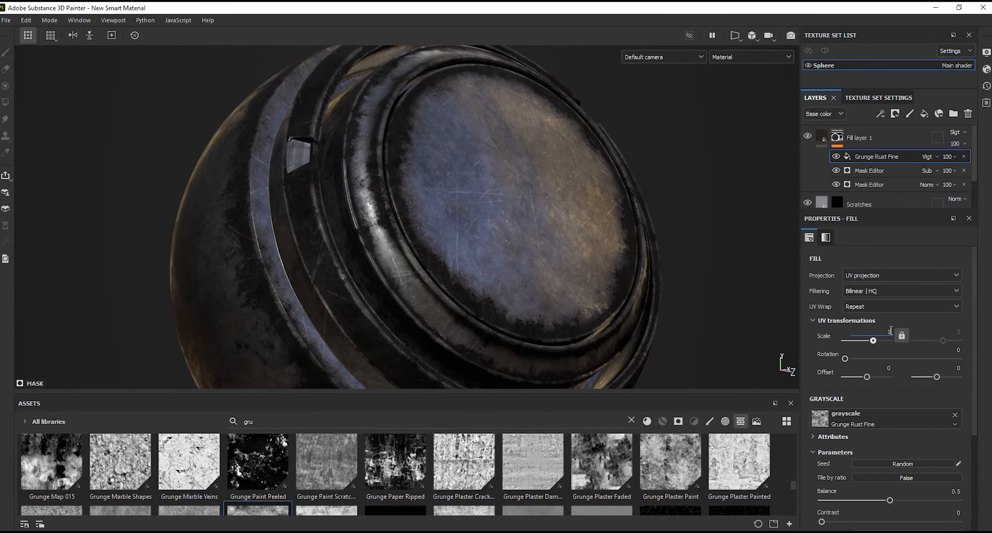
text(1)
key(Return)
scroll(532, 216, up, 4)
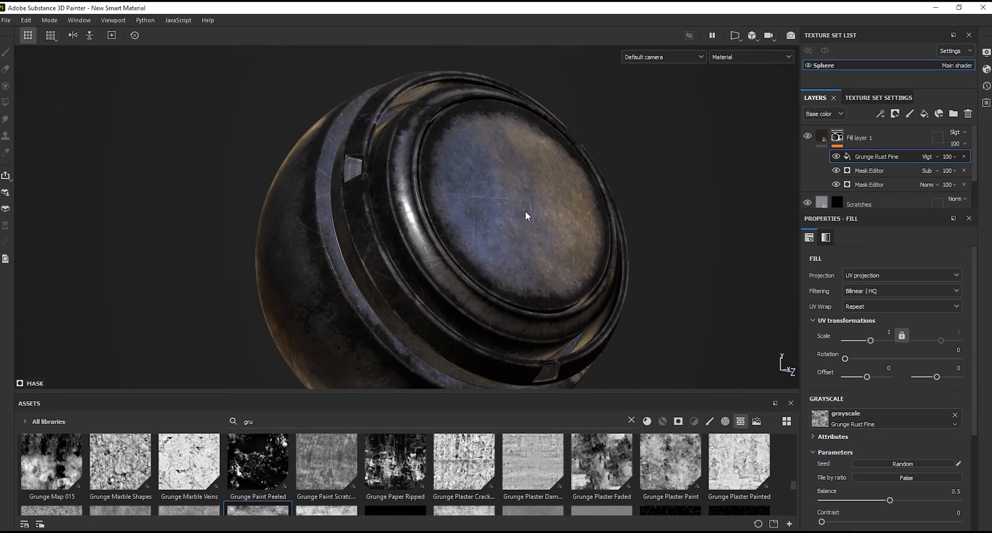
Rename Fill layer 1 to Edge
double_click(856, 138)
text(Edge)
key(Return)
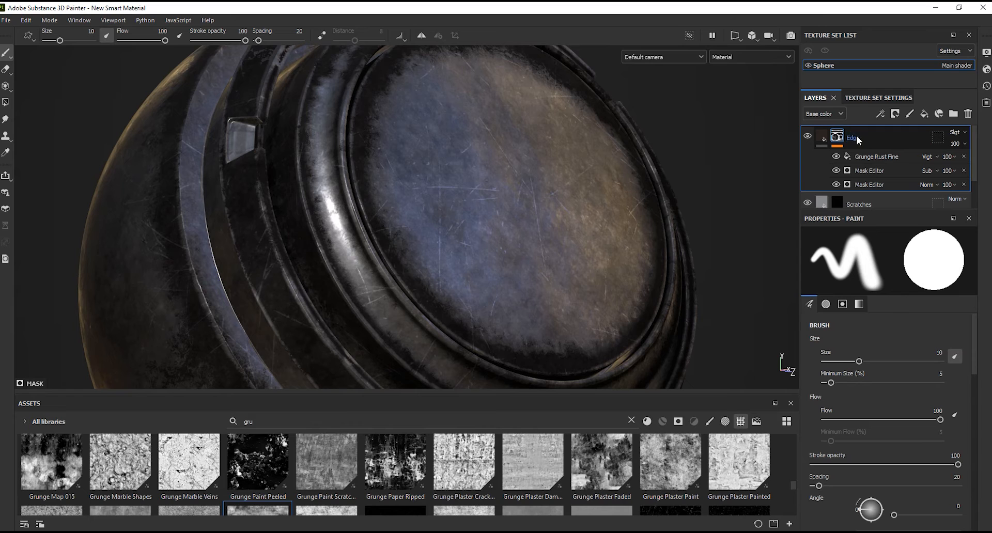
Lower the Edge layer's base color opacity to 87
click(821, 137)
scroll(415, 223, down, 2)
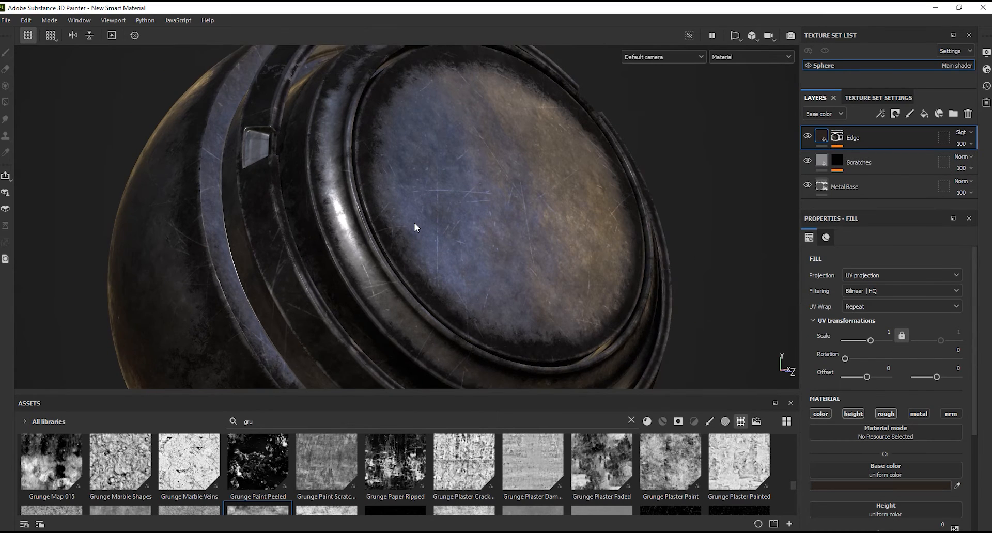
scroll(414, 222, up, 2)
mouse_move(990, 163)
mouse_down()
mouse_move(954, 163)
mouse_move(983, 165)
mouse_up()
mouse_move(451, 248)
alt+mouse_down()
mouse_move(450, 238)
mouse_move(706, 164)
mouse_move(749, 135)
alt+mouse_up()
Add a paint layer on top of the stack and give it a MatFx Rust Weathering filter
click(910, 114)
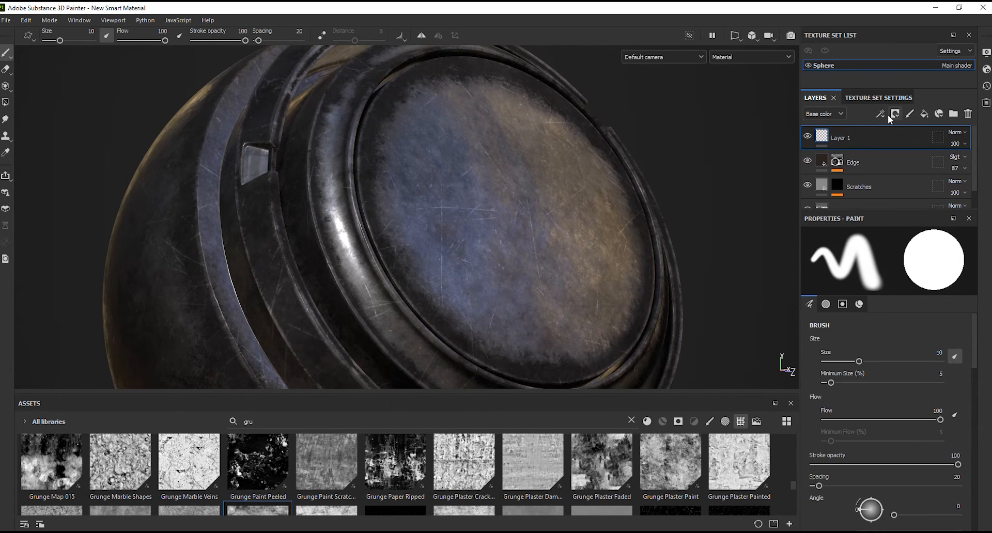
click(888, 115)
click(905, 195)
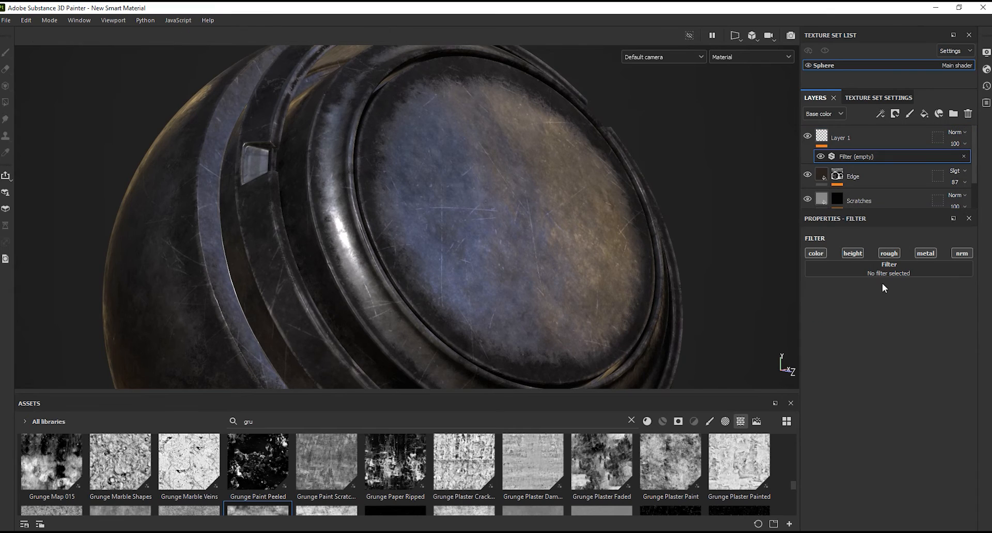
click(884, 274)
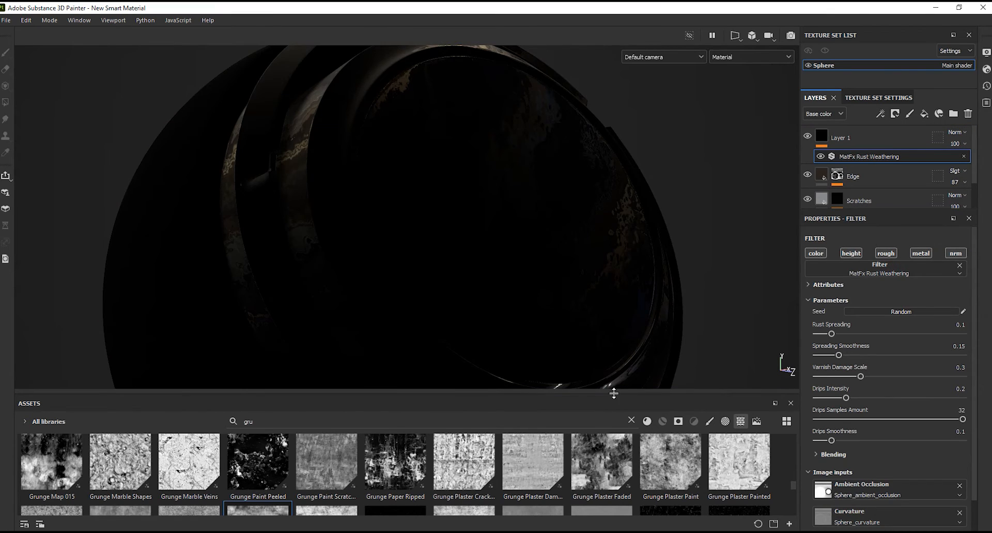
Set the filter layer's blend mode to Passthrough and rename the layer MatFx
drag(613, 392, 604, 485)
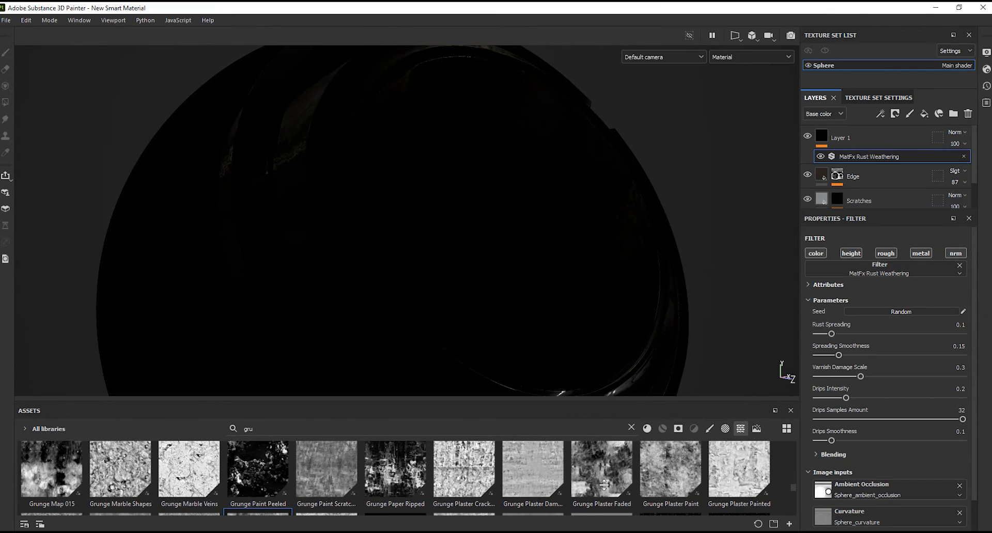
mouse_move(604, 487)
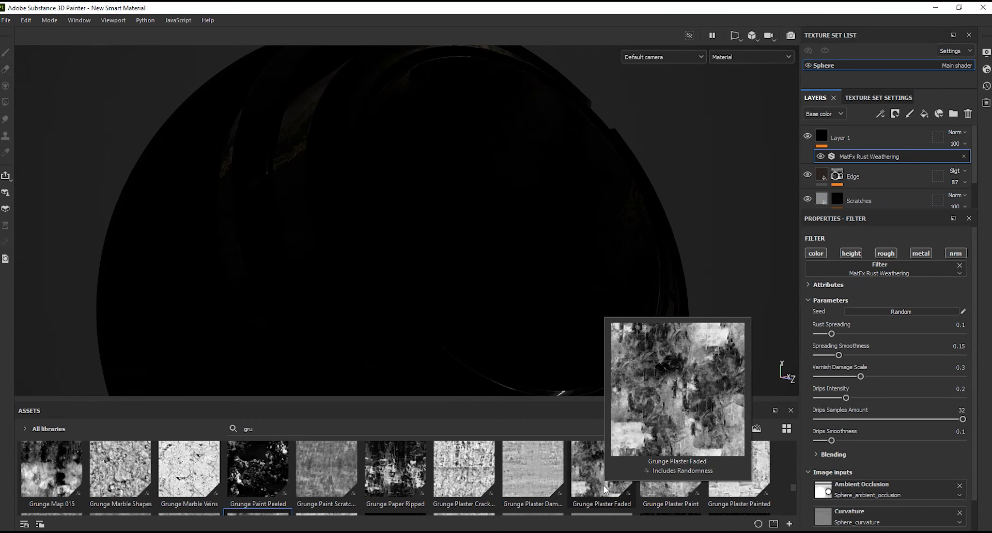
scroll(603, 485, down, 2)
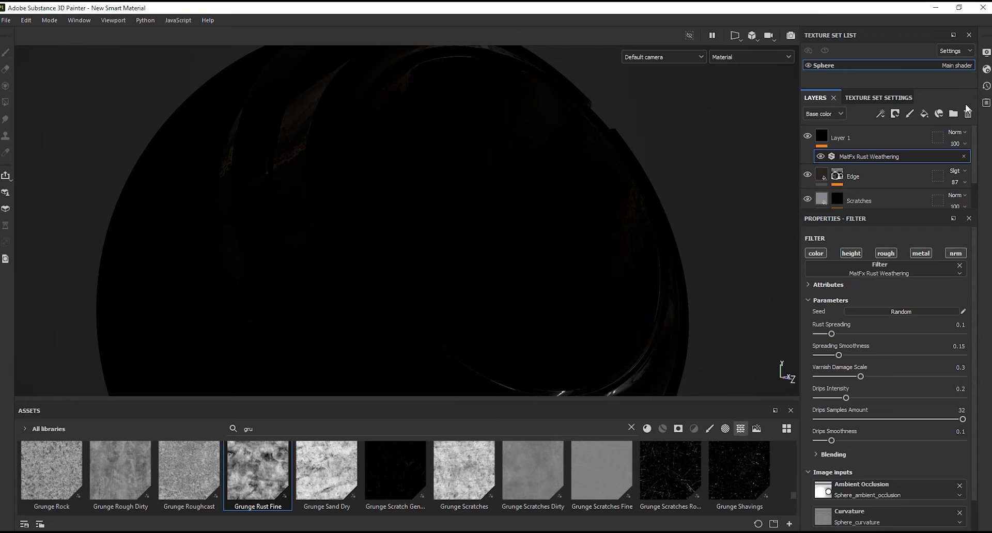
click(957, 132)
click(950, 151)
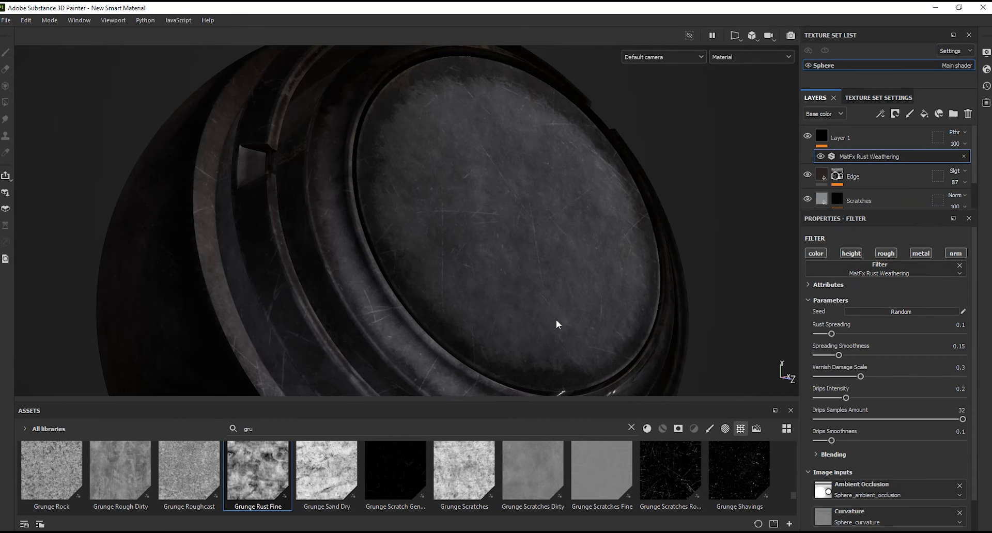
double_click(844, 137)
text(MatFx)
key(Return)
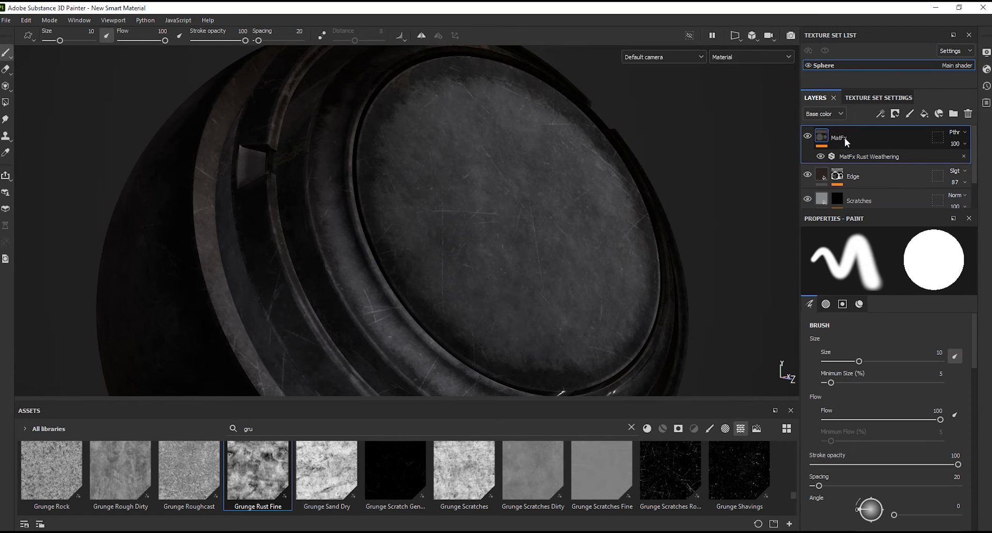
Disable the normal, metal and rough channels of the MatFx Rust Weathering filter, keeping color and height
click(872, 156)
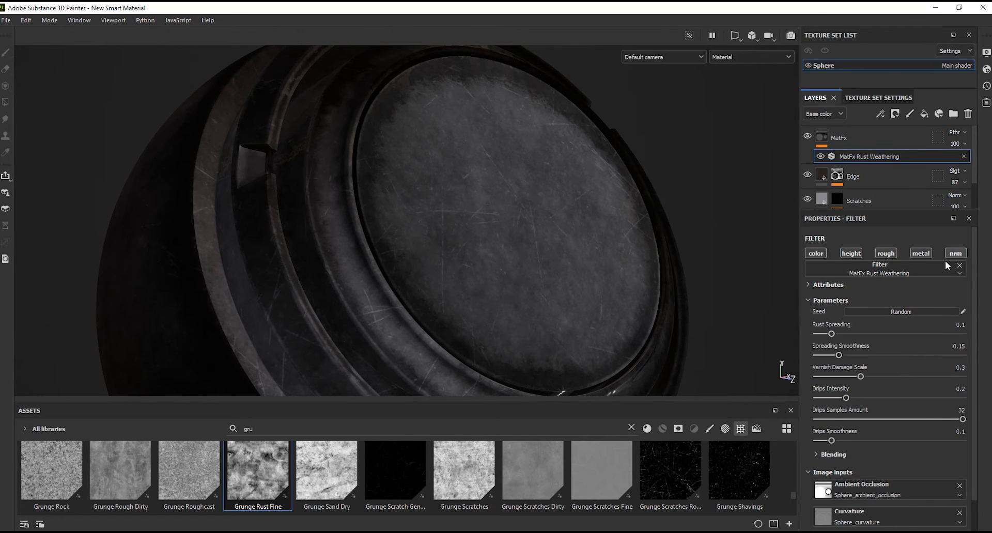
scroll(464, 151, down, 3)
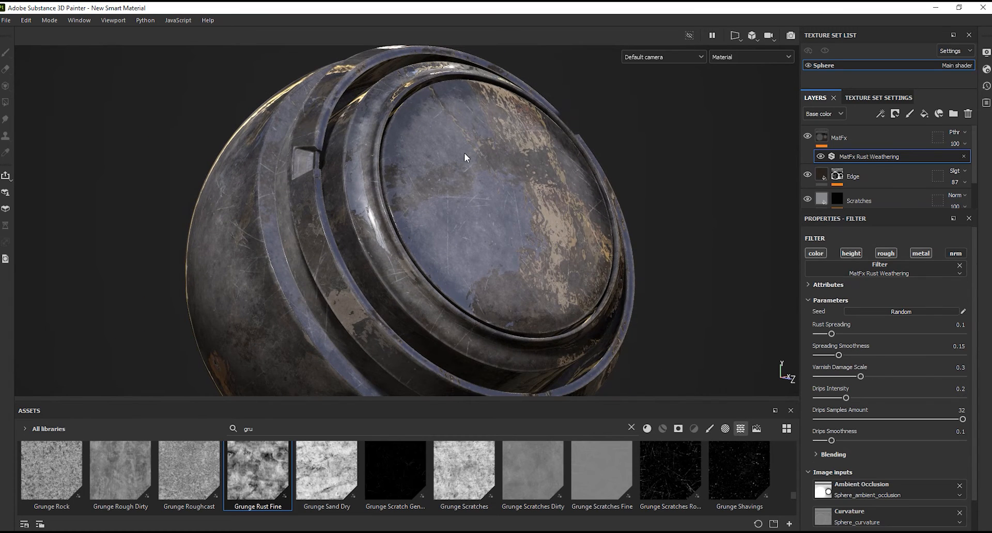
click(921, 255)
click(893, 253)
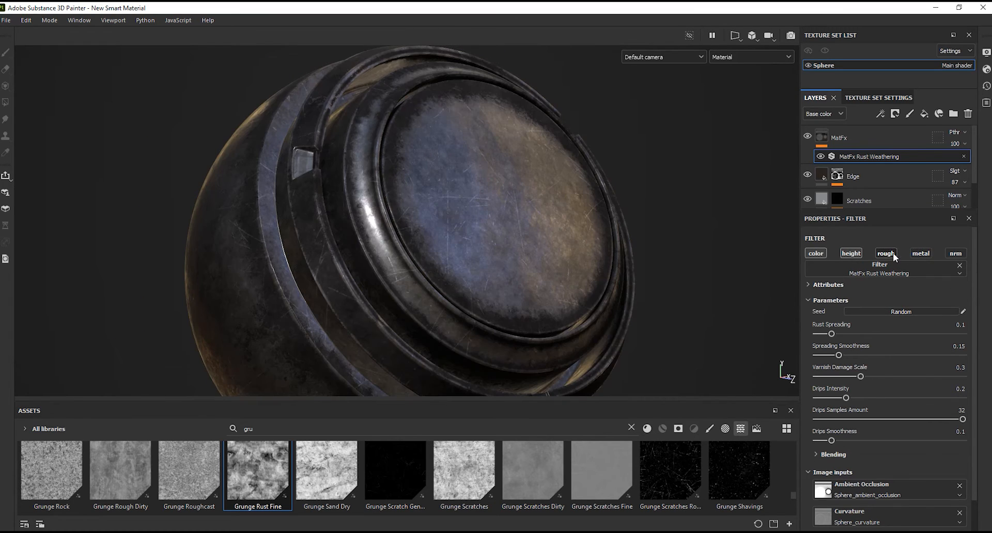
click(917, 255)
scroll(500, 218, up, 3)
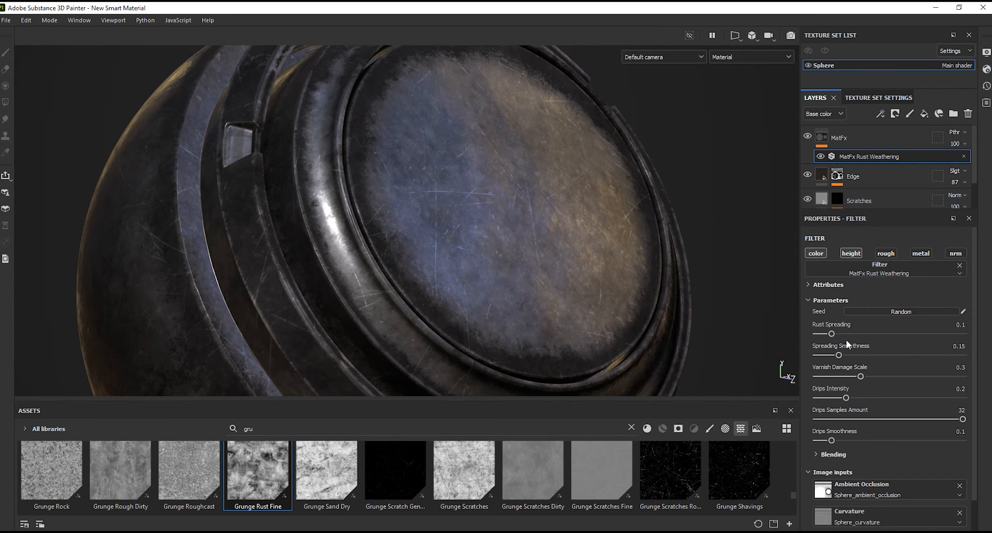
Set the rust filter's Rust Spreading to 0.49 and its Spreading Smoothness to 0.01
click(865, 333)
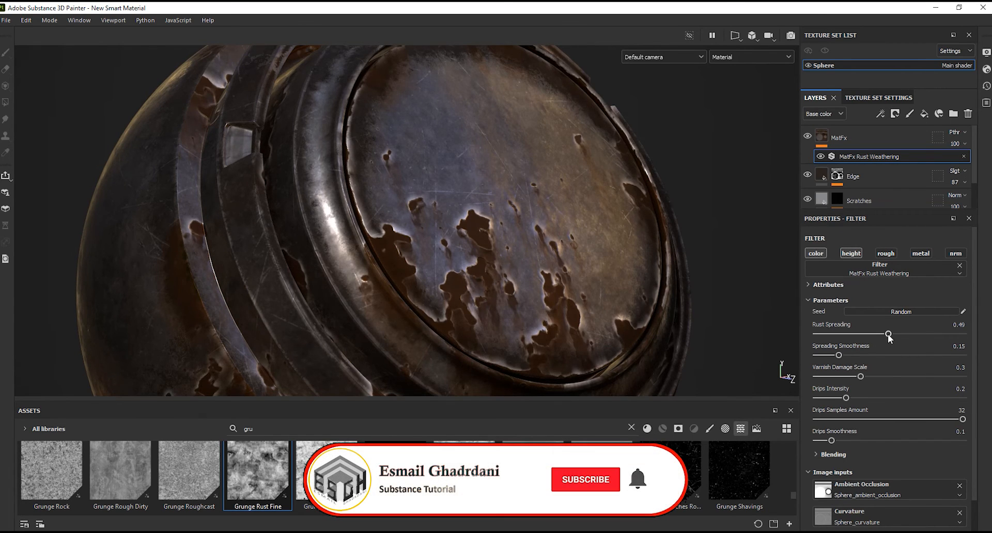
click(824, 355)
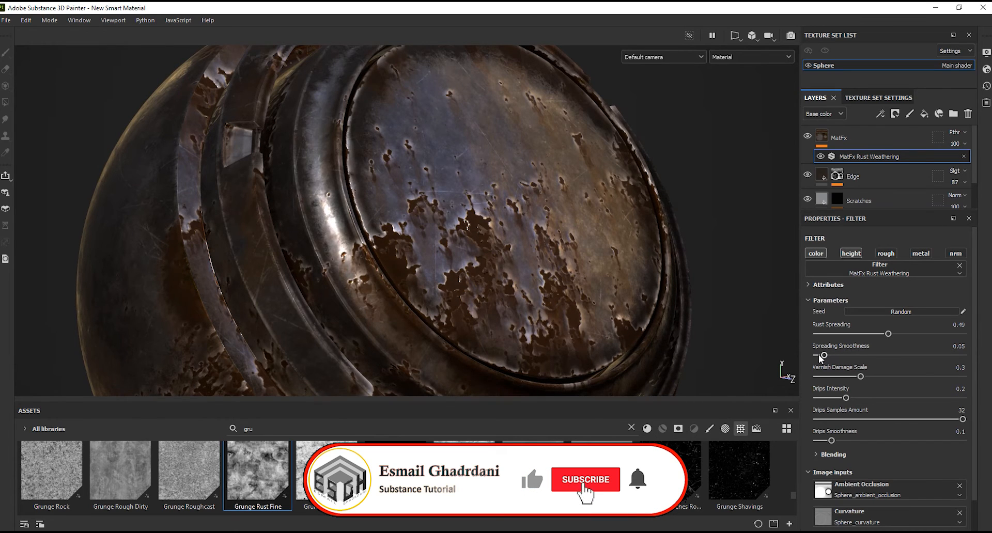
drag(820, 355, 817, 355)
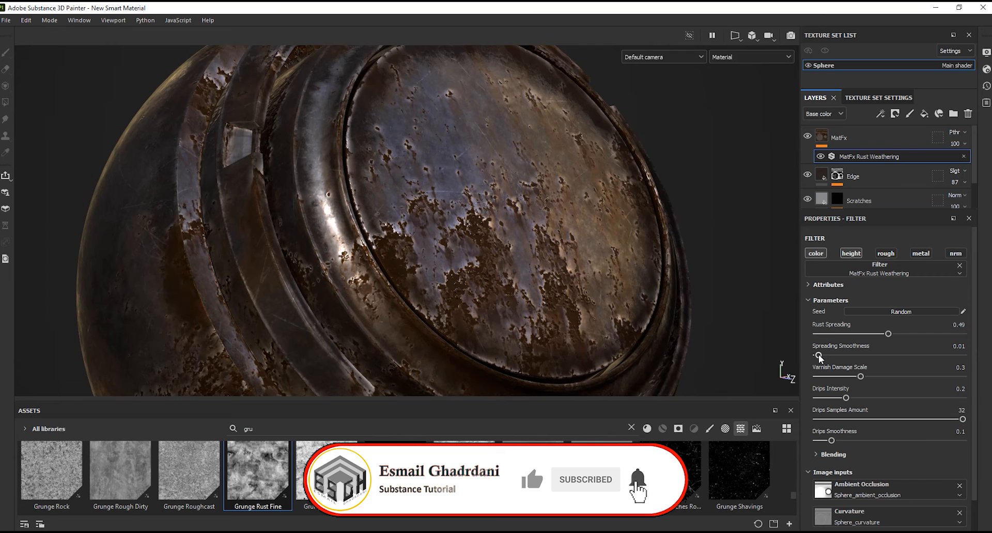
Try Varnish Damage Scale values of 0.12 and 0.85 on the rust filter and settle on 0
scroll(630, 341, up, 2)
drag(974, 333, 979, 365)
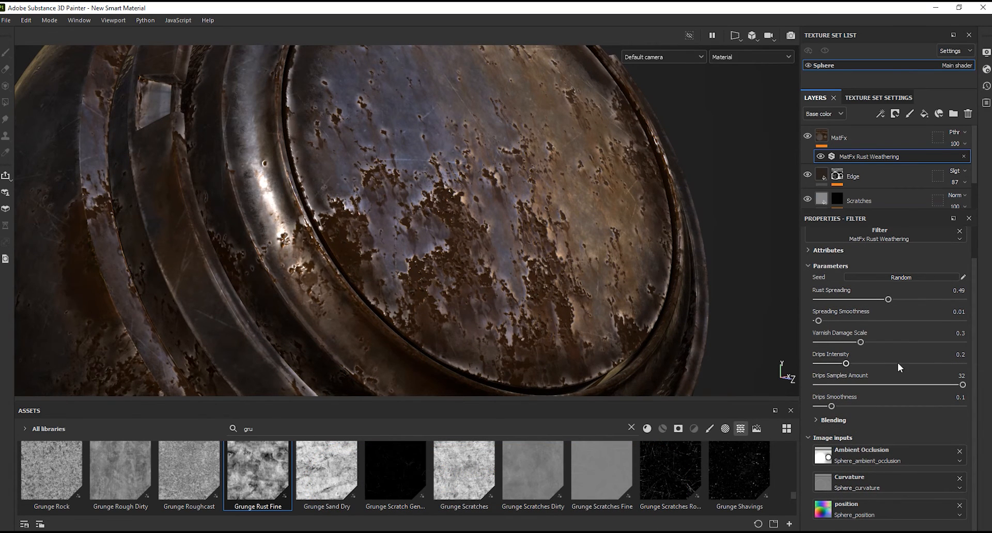
click(834, 342)
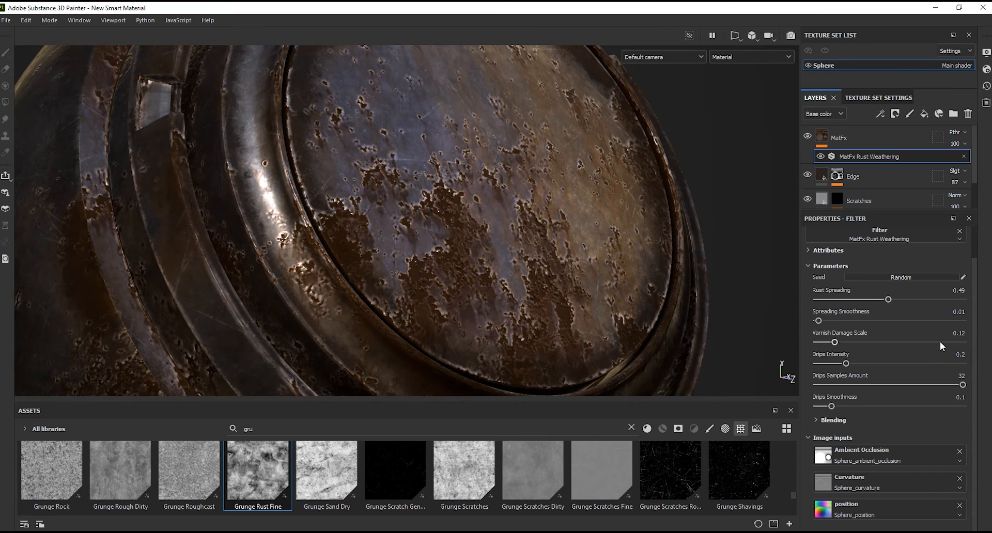
click(940, 342)
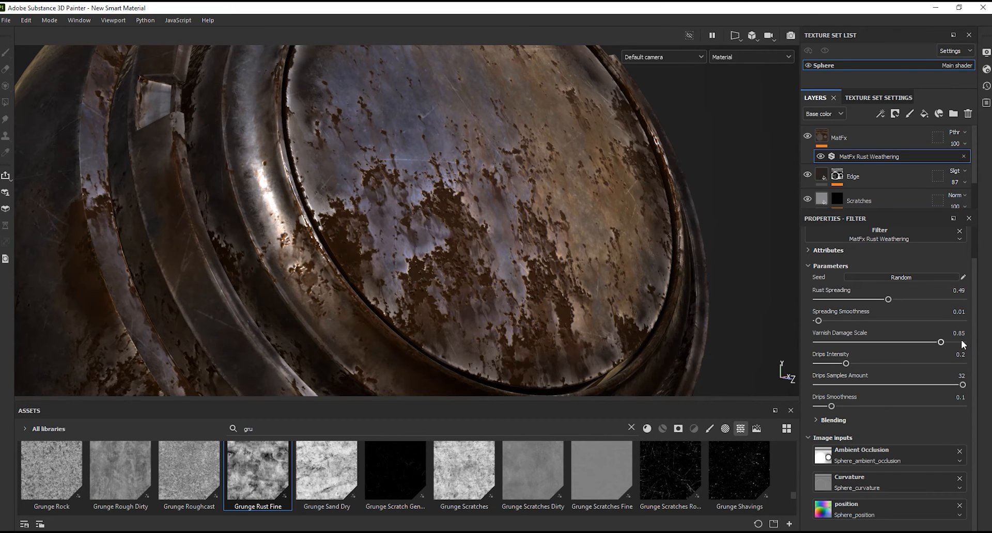
drag(825, 343, 799, 345)
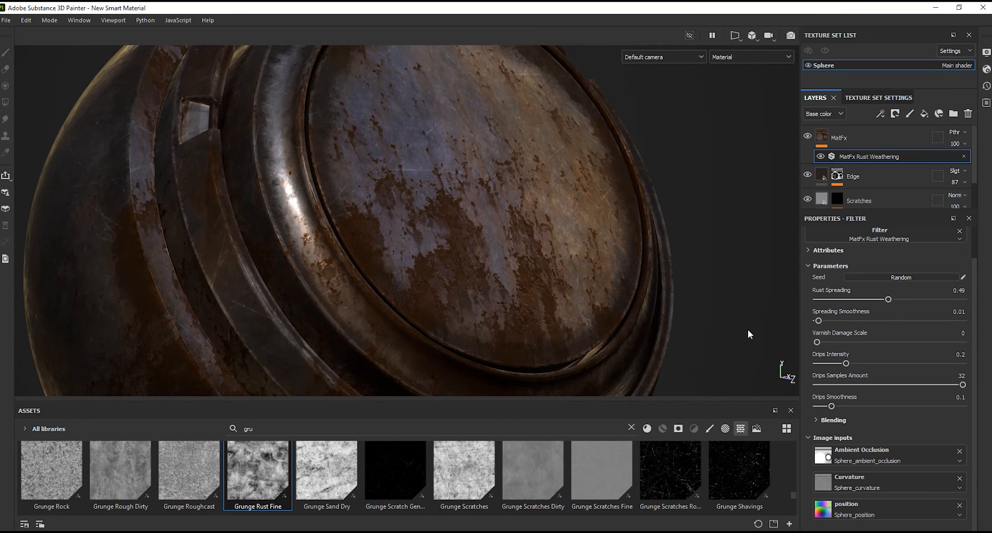
Set the rust filter's Drips Intensity to 0.31
click(856, 364)
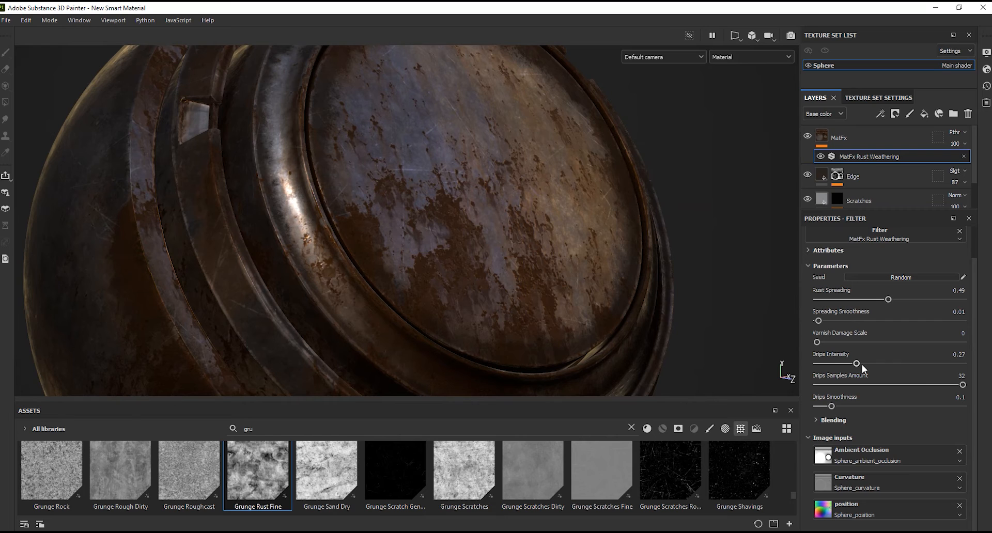
click(861, 364)
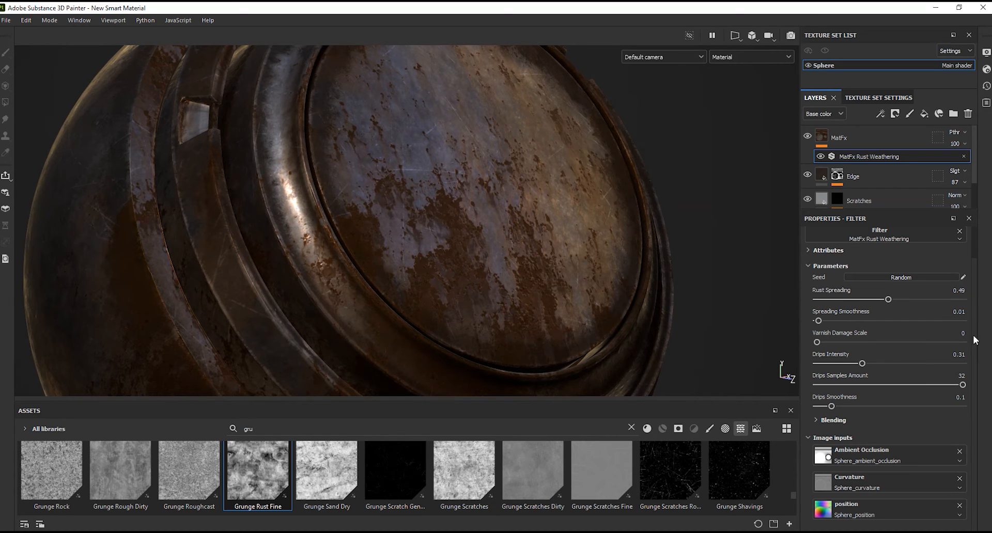
scroll(922, 356, up, 1)
scroll(495, 158, down, 5)
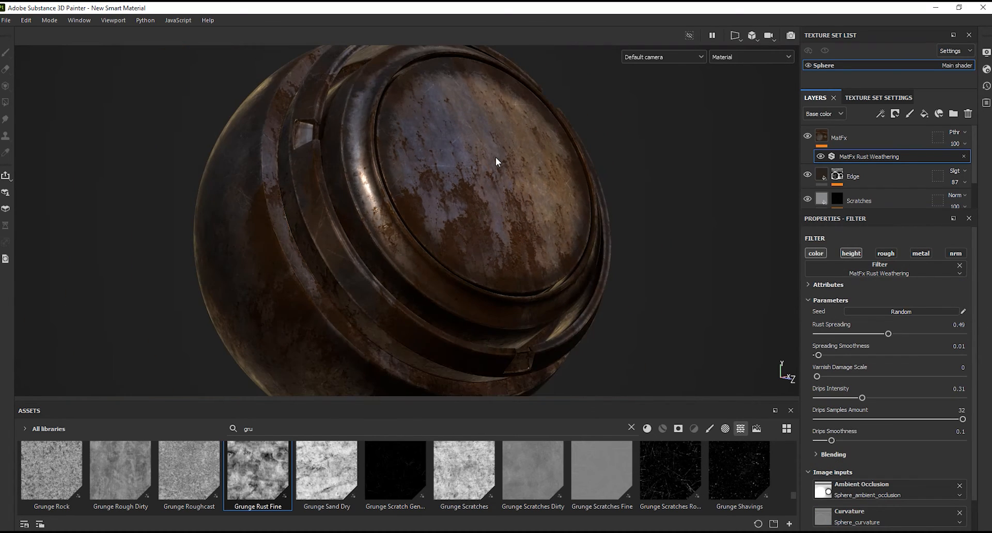
Try other random seeds for the MatFx Rust Weathering filter and compare the rust patterns on the sphere
click(910, 311)
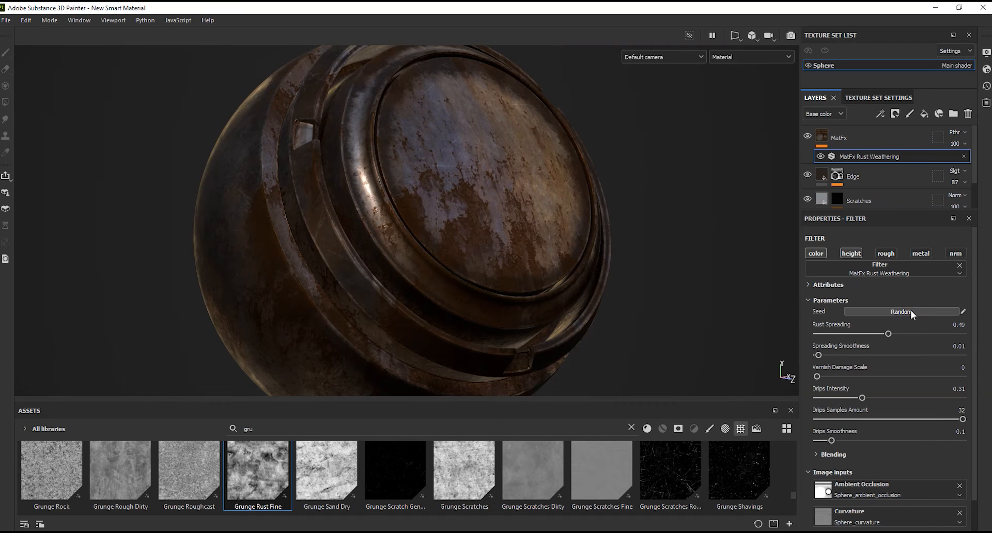
scroll(440, 134, up, 5)
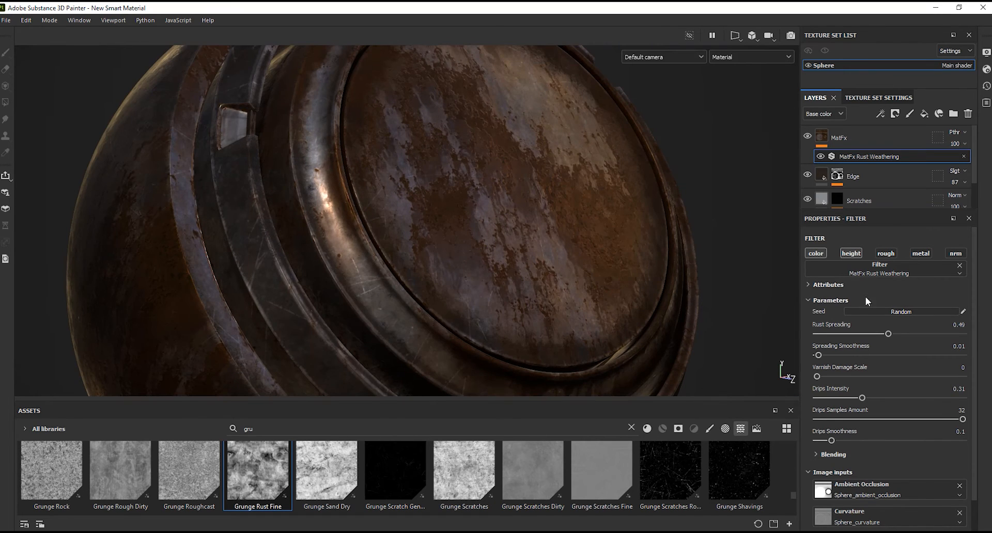
click(902, 311)
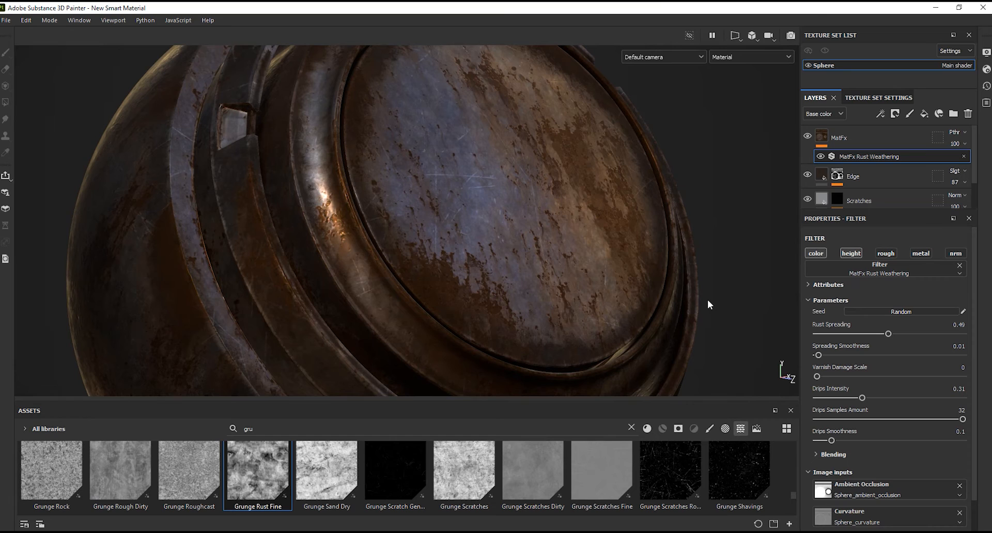
scroll(470, 169, down, 5)
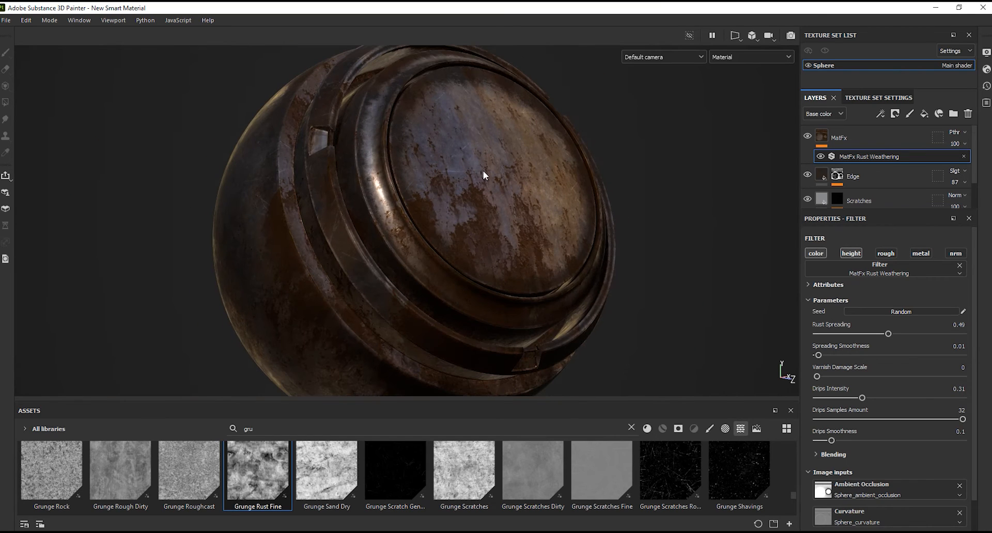
Set the rust filter's Drips Smoothness to 0 and test its roughness channel, leaving it disabled
drag(831, 441, 795, 442)
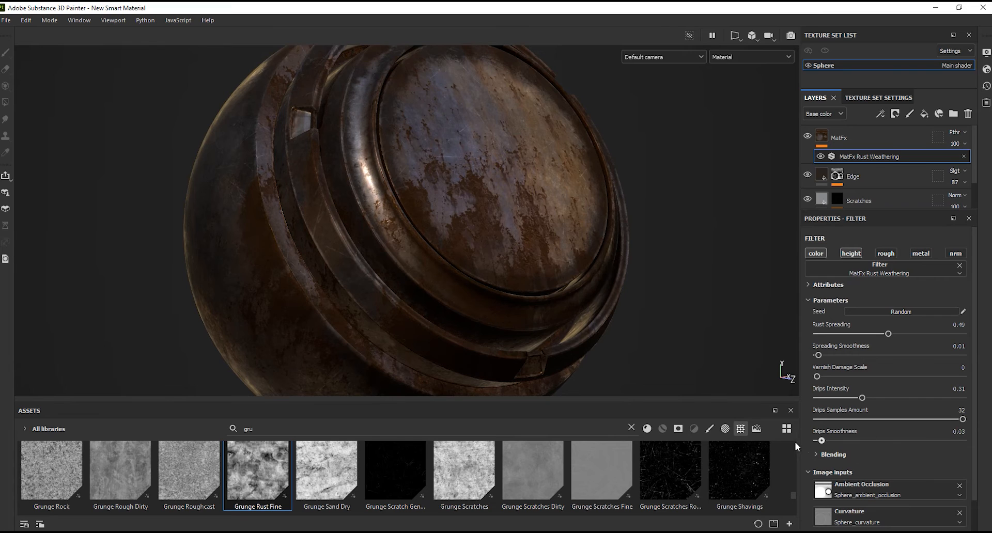
click(887, 253)
click(887, 252)
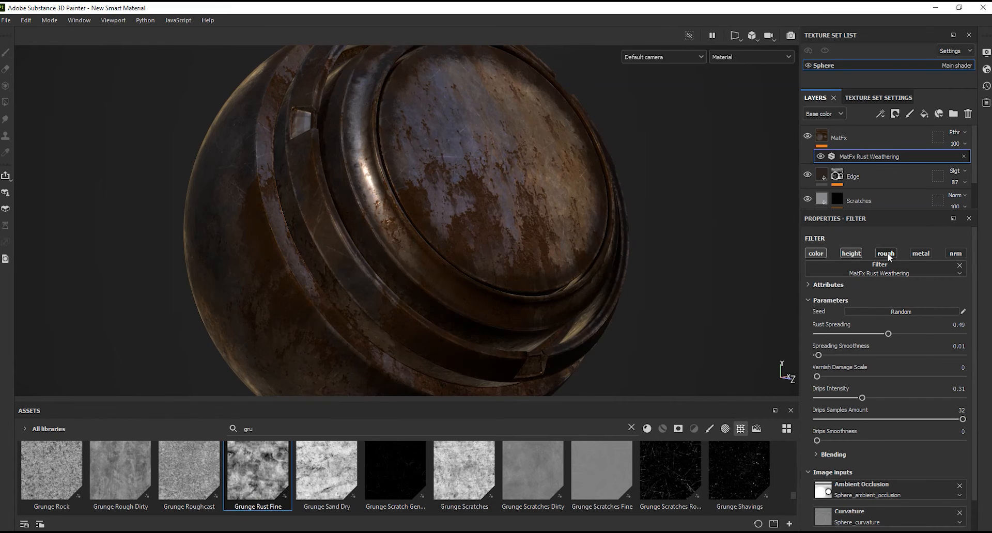
scroll(441, 220, up, 3)
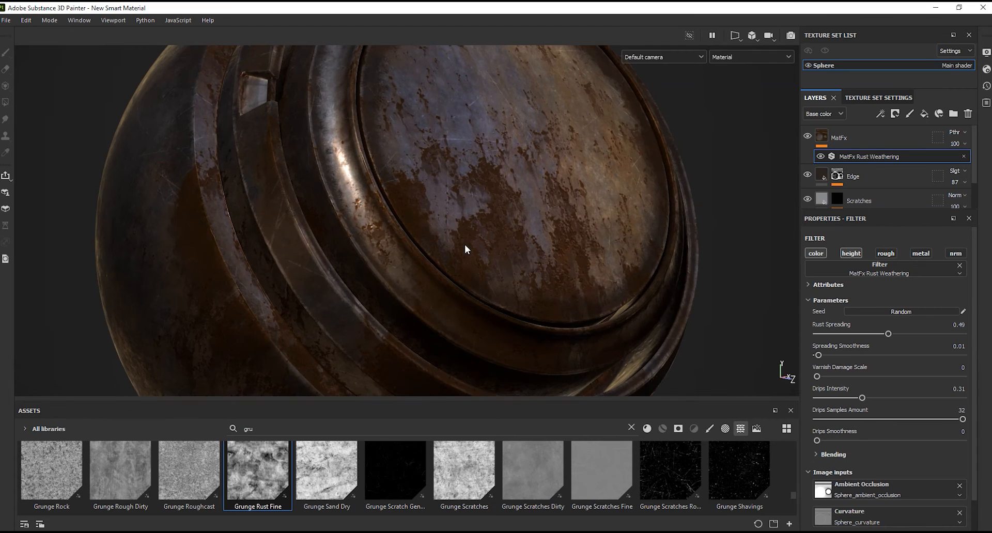
alt+drag(464, 244, 489, 239)
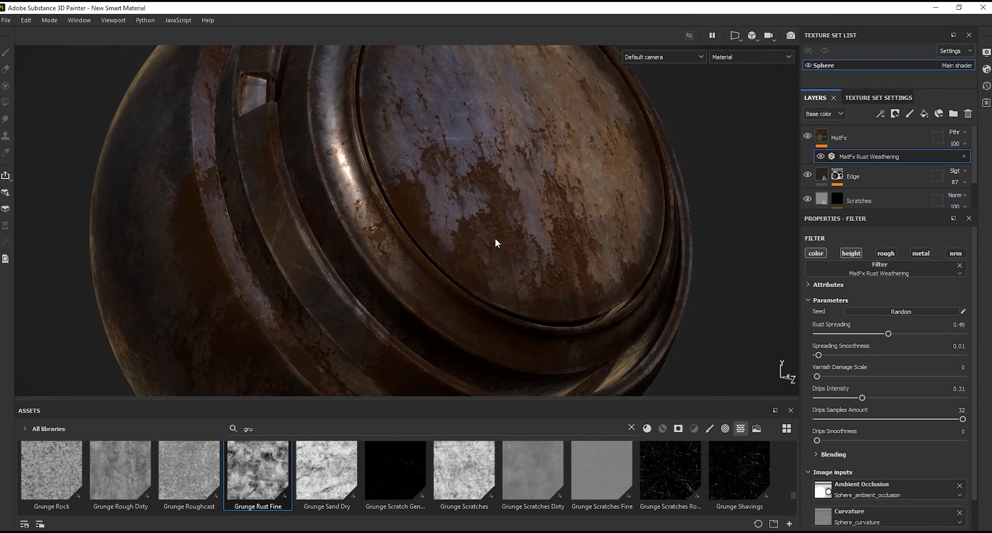
Lower the MatFx layer's opacity to 93
click(960, 144)
mouse_move(987, 163)
mouse_down()
mouse_move(975, 165)
mouse_move(987, 166)
mouse_up()
mouse_move(816, 172)
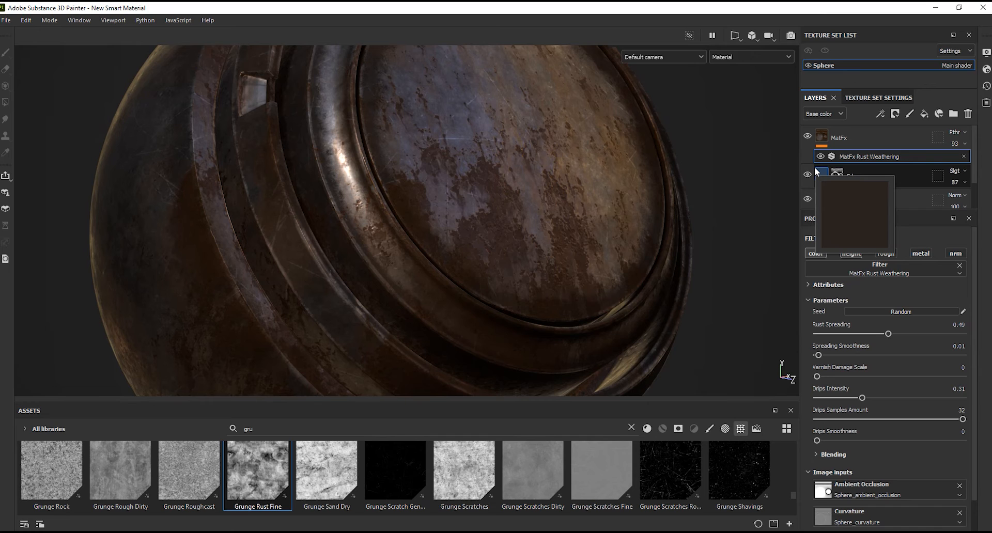
Add a fill layer above MatFx and set its base color to dark grey 494949
click(924, 114)
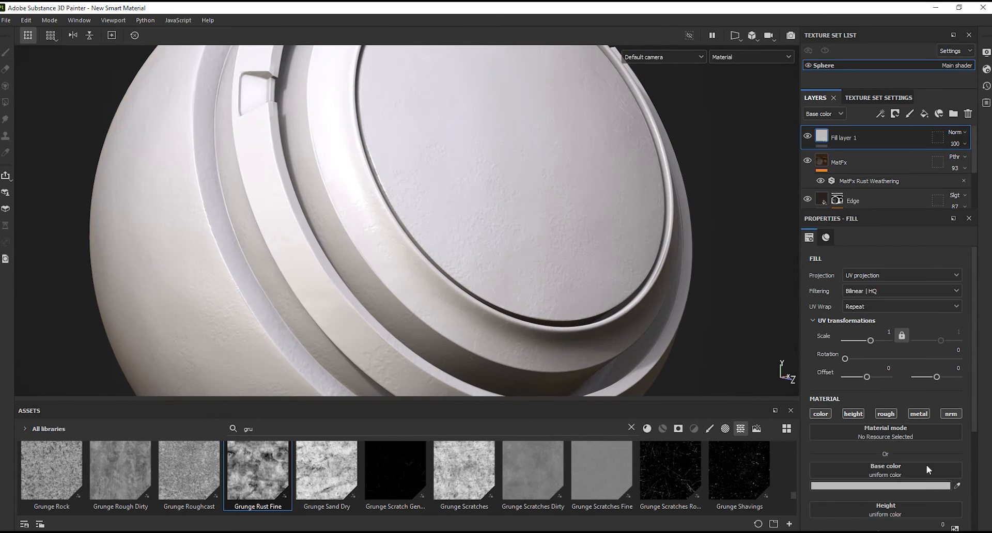
drag(975, 391, 982, 459)
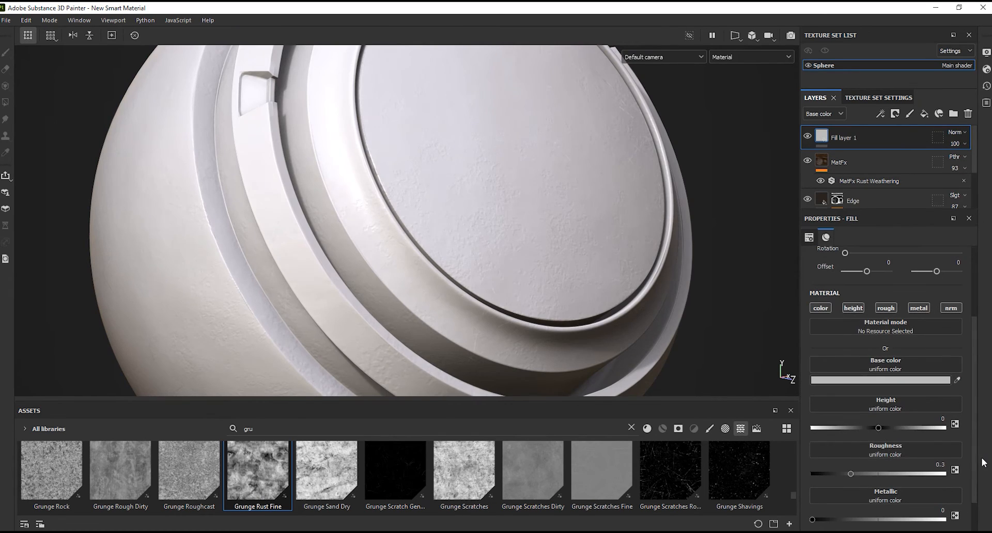
click(889, 380)
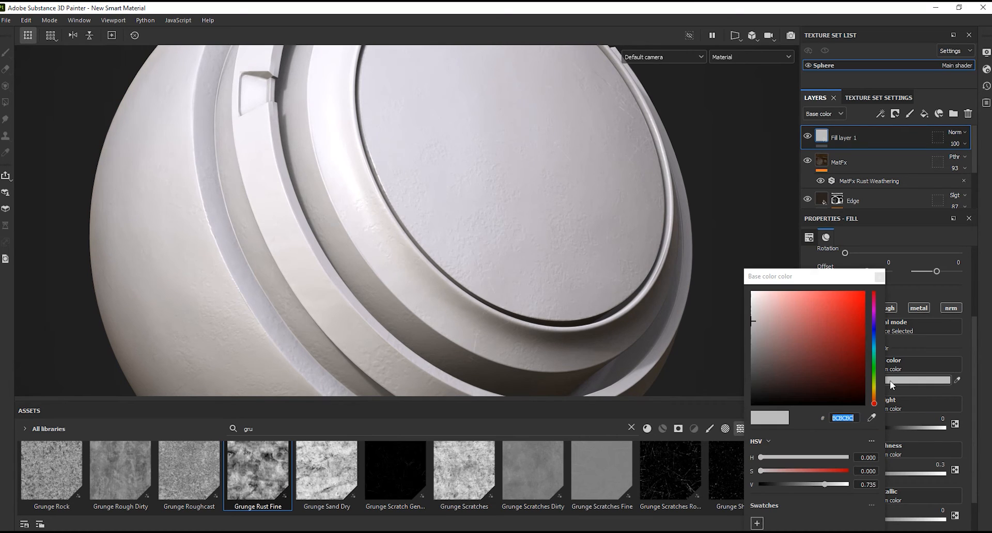
click(797, 484)
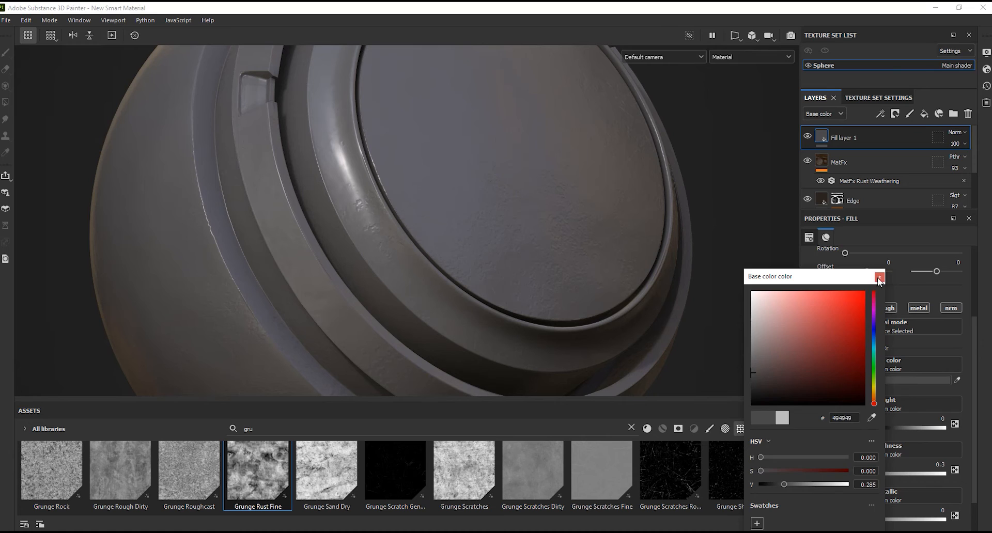
click(880, 277)
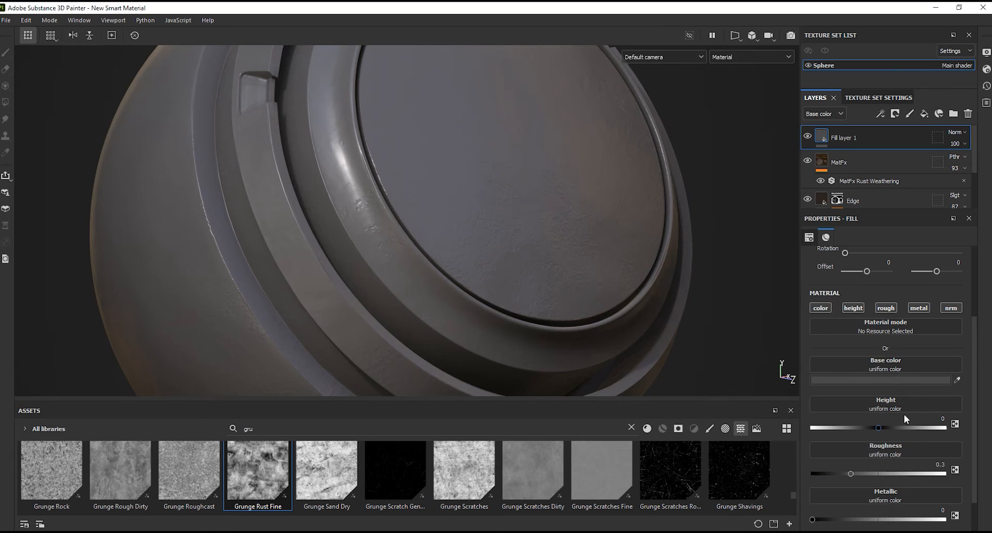
Set the fill layer's Metallic to 1 and Roughness to 0.1538, and disable its normal channel
drag(978, 383, 977, 411)
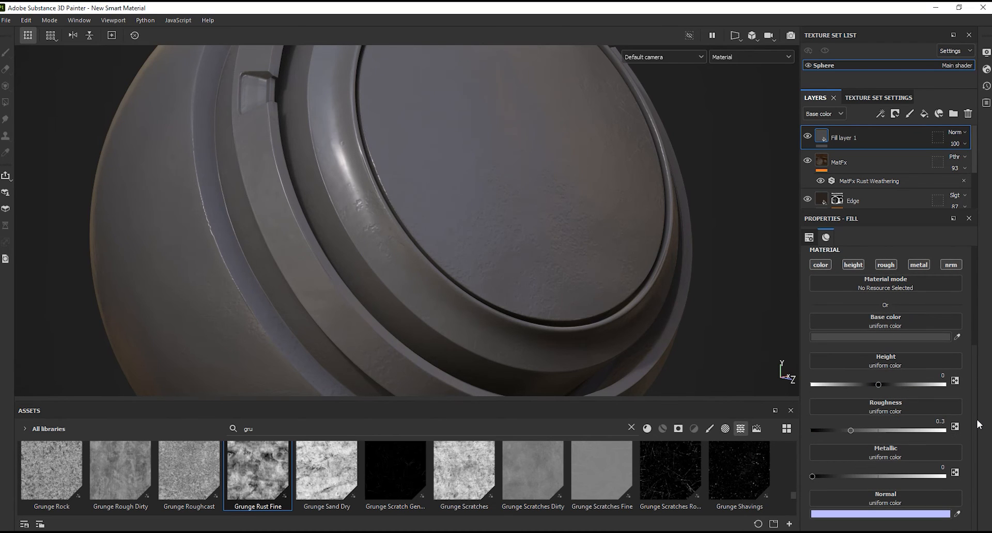
drag(936, 477, 962, 473)
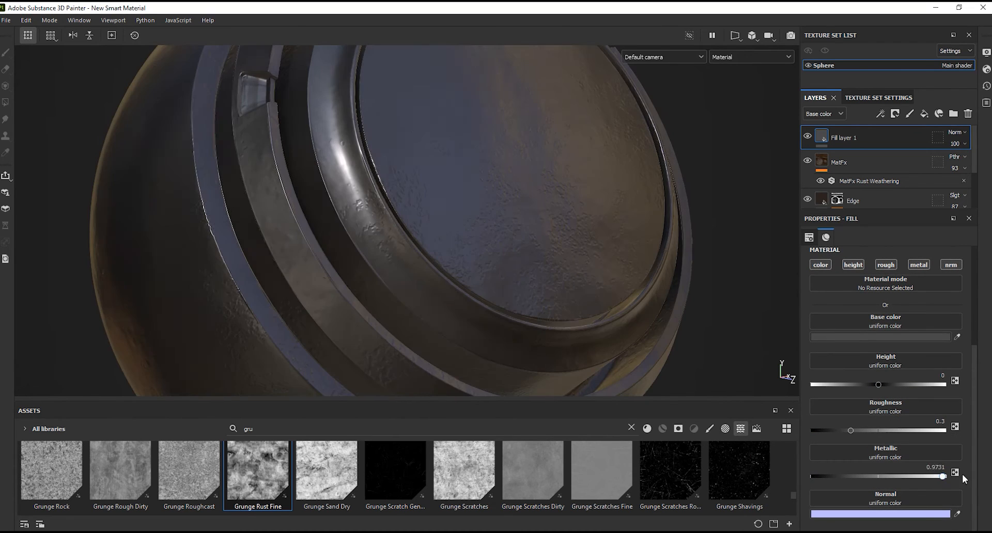
click(951, 265)
click(830, 435)
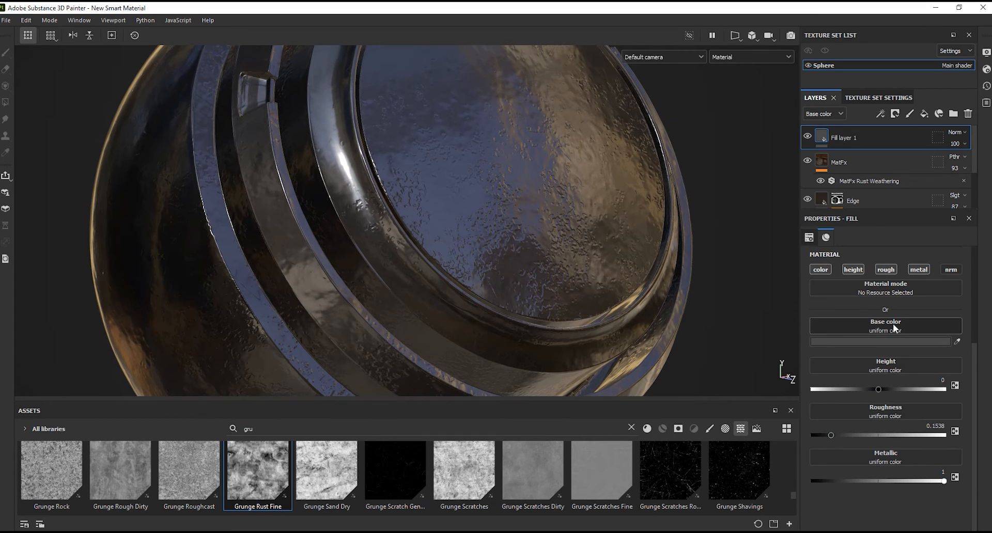
click(889, 343)
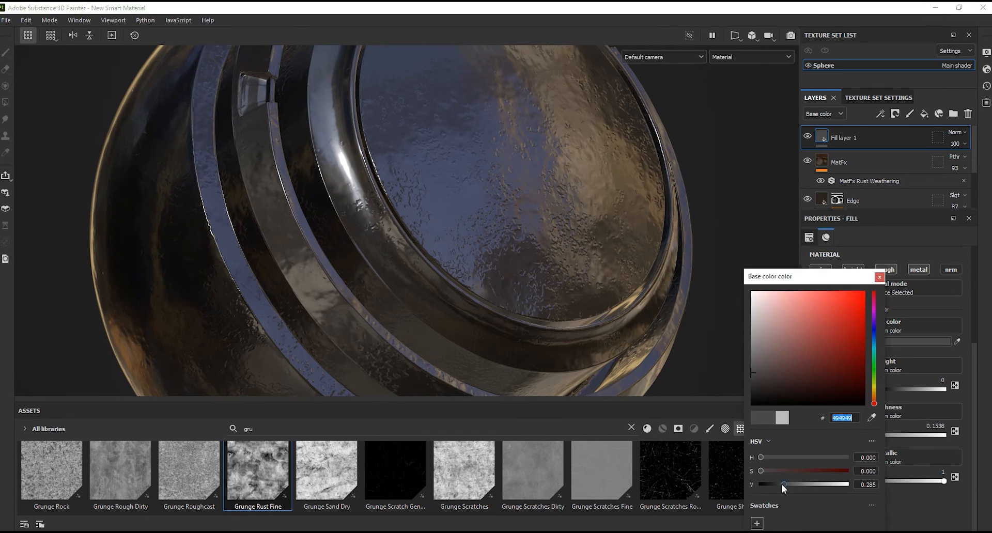
click(879, 277)
Add a black mask with a Metal Edge Wear generator to the fill layer and toggle the generator to compare
scroll(918, 399, up, 5)
click(892, 113)
click(904, 138)
click(881, 113)
click(909, 127)
click(894, 257)
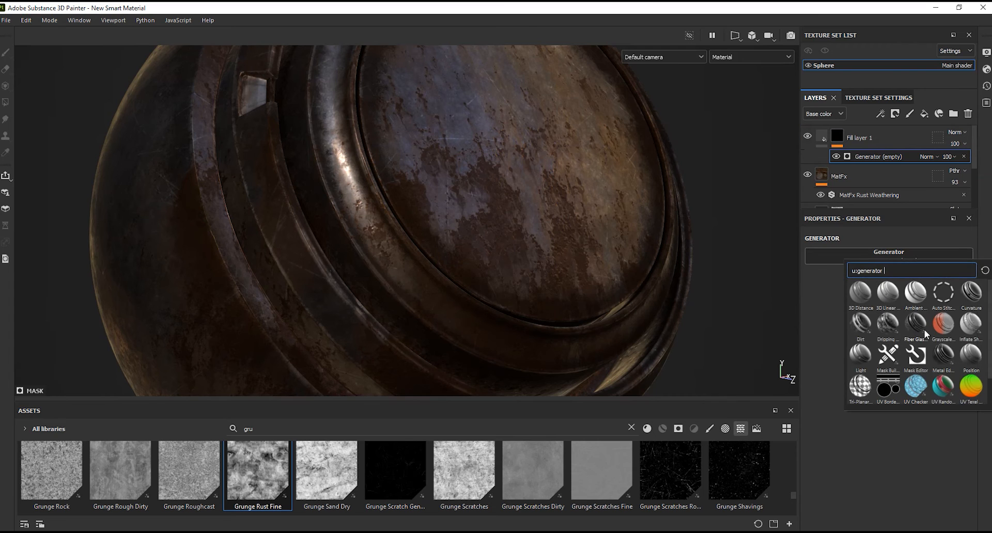
click(943, 355)
mouse_move(569, 305)
alt+mouse_down()
mouse_move(462, 317)
mouse_move(556, 304)
alt+mouse_up()
click(836, 156)
click(835, 157)
scroll(432, 251, down, 5)
scroll(432, 250, up, 5)
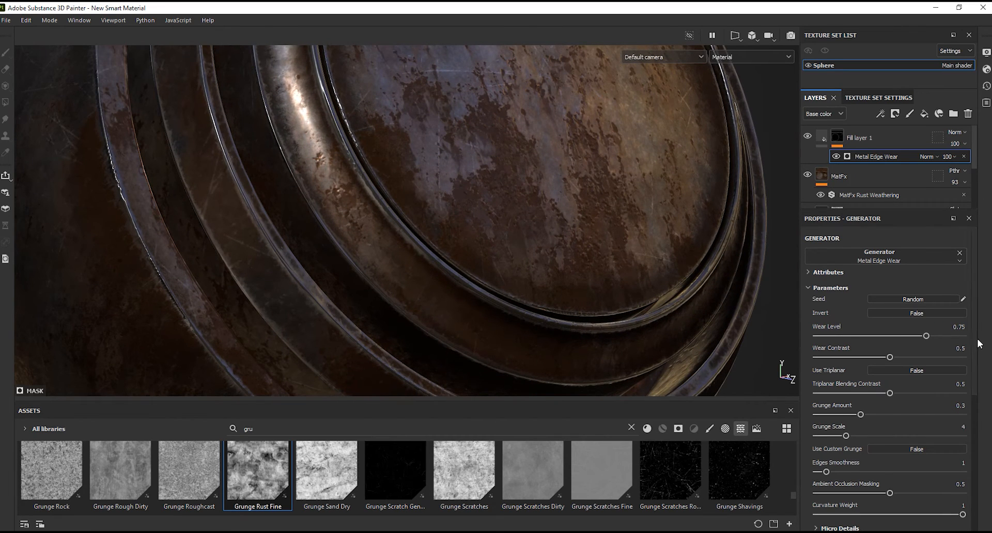
Set the Metal Edge Wear generator's Wear Contrast to 0.38 and its Grunge Amount to 0.27
scroll(975, 343, down, 1)
mouse_move(890, 354)
mouse_down()
mouse_move(816, 361)
mouse_move(983, 364)
mouse_move(838, 367)
mouse_move(872, 361)
mouse_up()
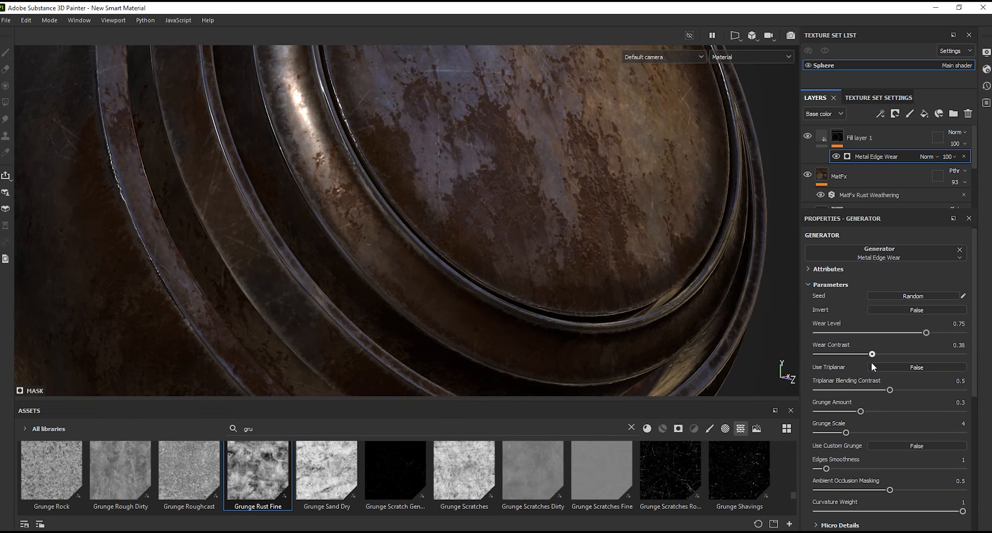
scroll(976, 386, up, 1)
drag(976, 386, 978, 434)
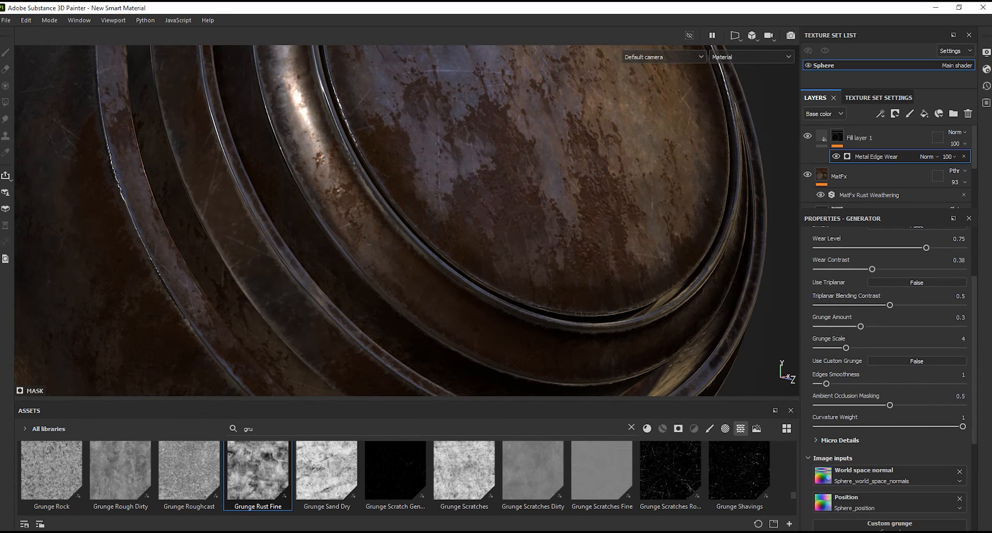
mouse_move(861, 326)
mouse_down()
mouse_move(836, 327)
mouse_move(902, 329)
mouse_move(857, 329)
mouse_up()
scroll(525, 323, down, 5)
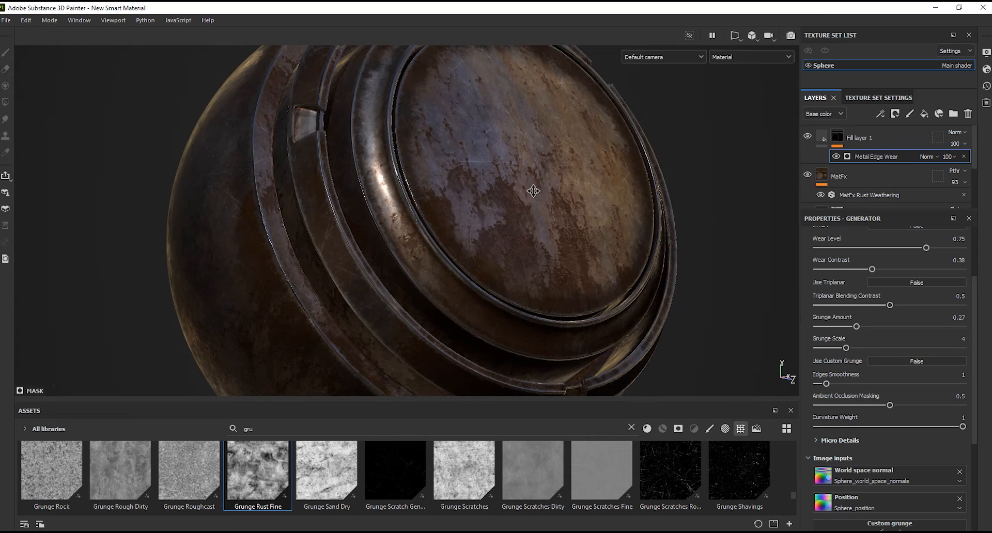
middle_drag(533, 191, 524, 242)
Rename the masked grey fill layer Edge
click(858, 139)
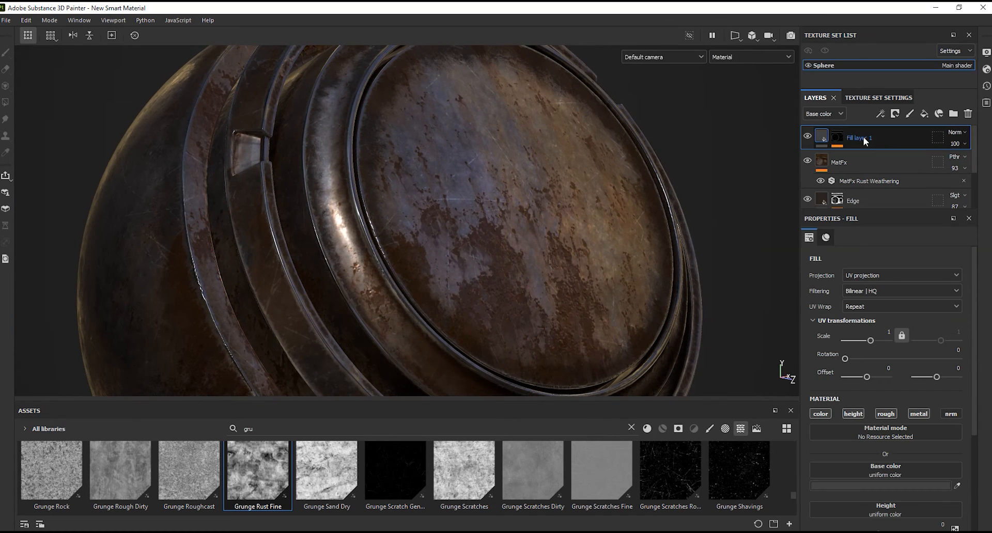
double_click(863, 136)
text(Edge)
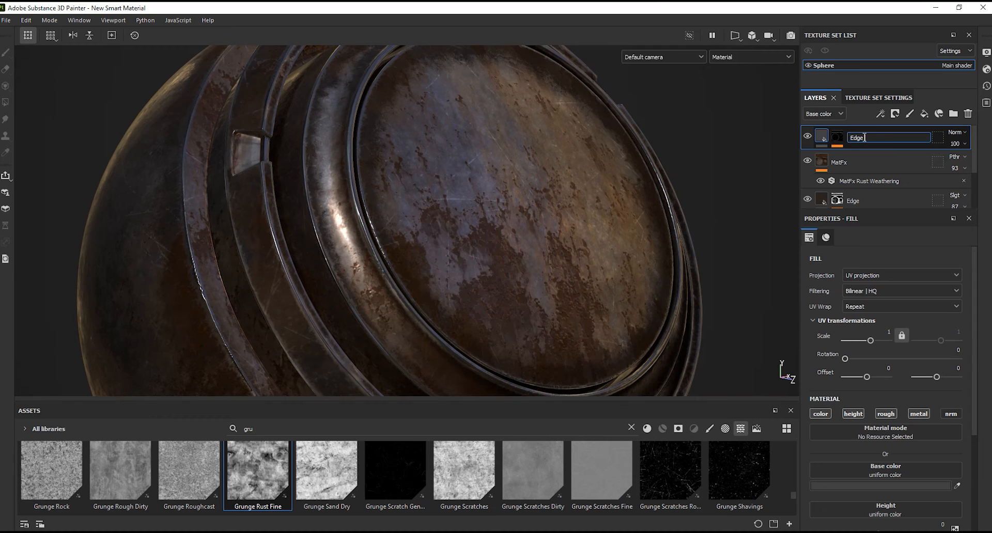
key(Return)
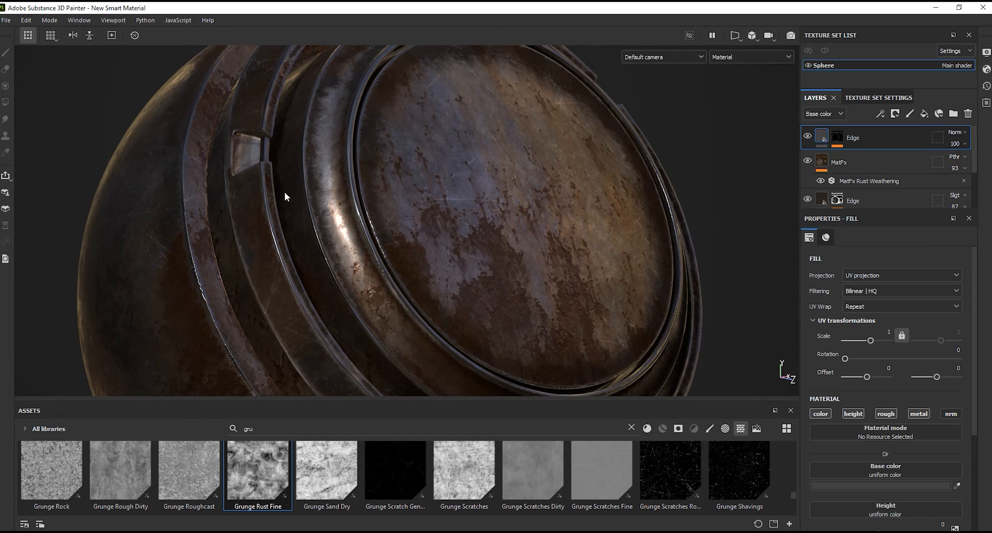
scroll(360, 223, up, 3)
scroll(360, 223, down, 6)
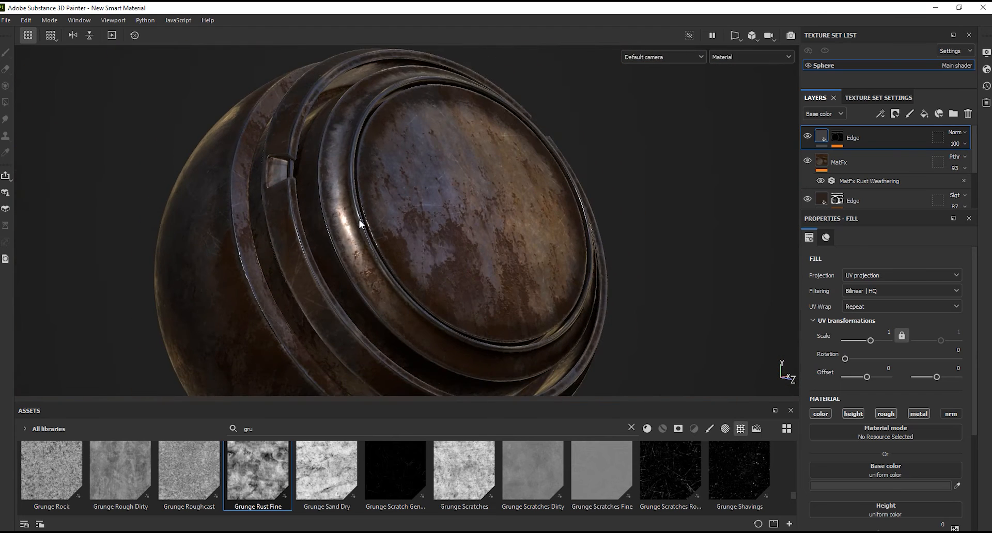
alt+middle_drag(472, 178, 472, 196)
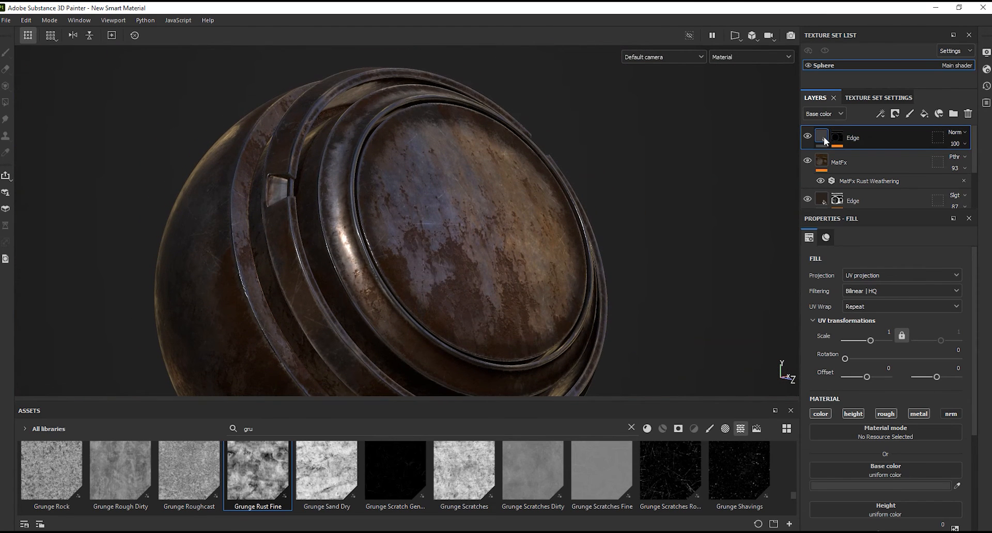
Add a paint layer above the Edge layer and apply a Sharpen filter to it
click(909, 114)
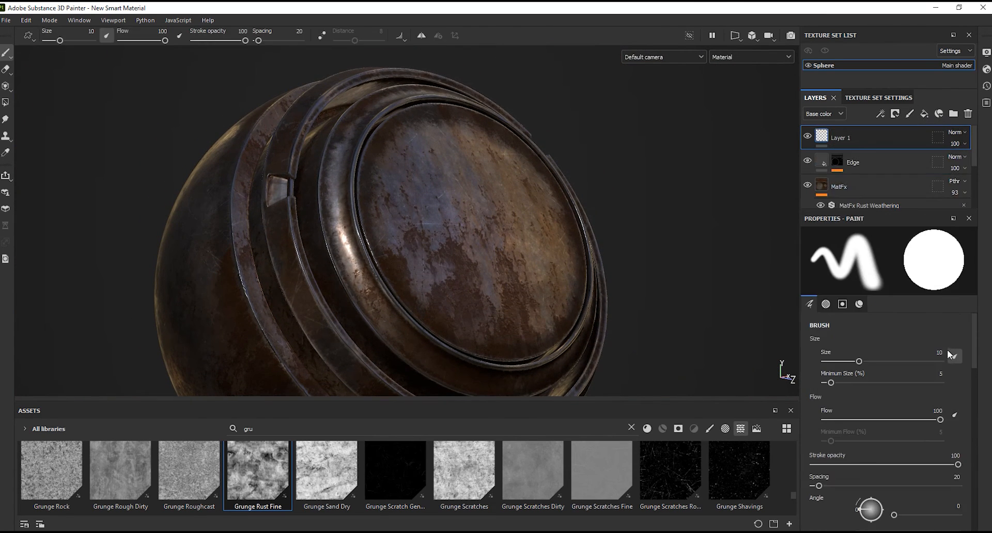
click(883, 115)
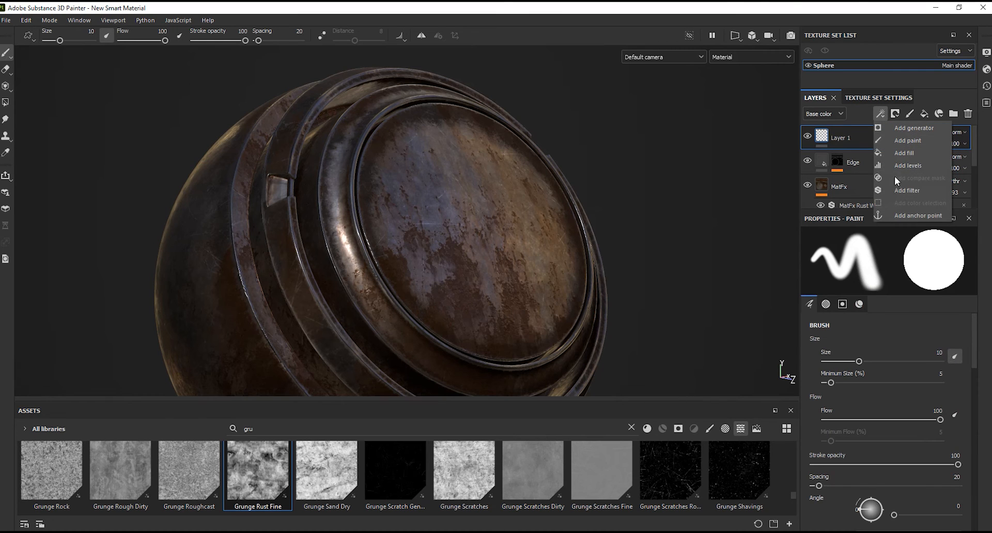
click(896, 190)
click(890, 271)
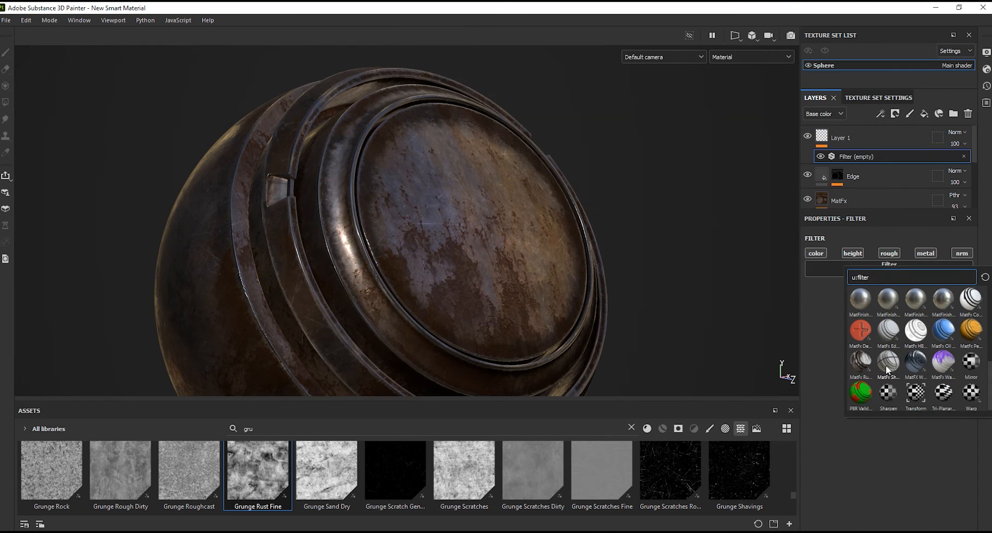
click(888, 400)
scroll(336, 238, up, 4)
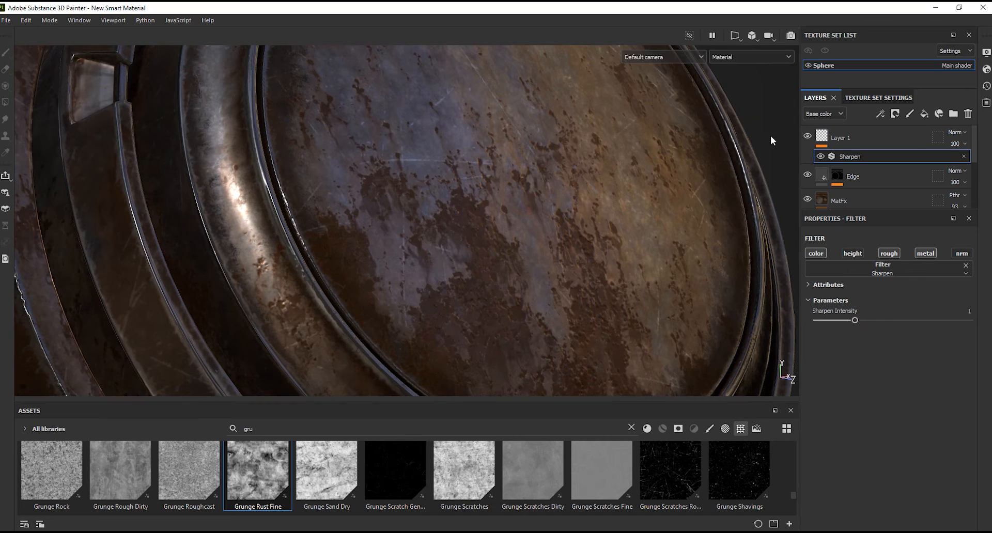
Set the blend mode of the paint layer holding the Sharpen filter to Passthrough and toggle the filter to compare
click(959, 132)
click(937, 151)
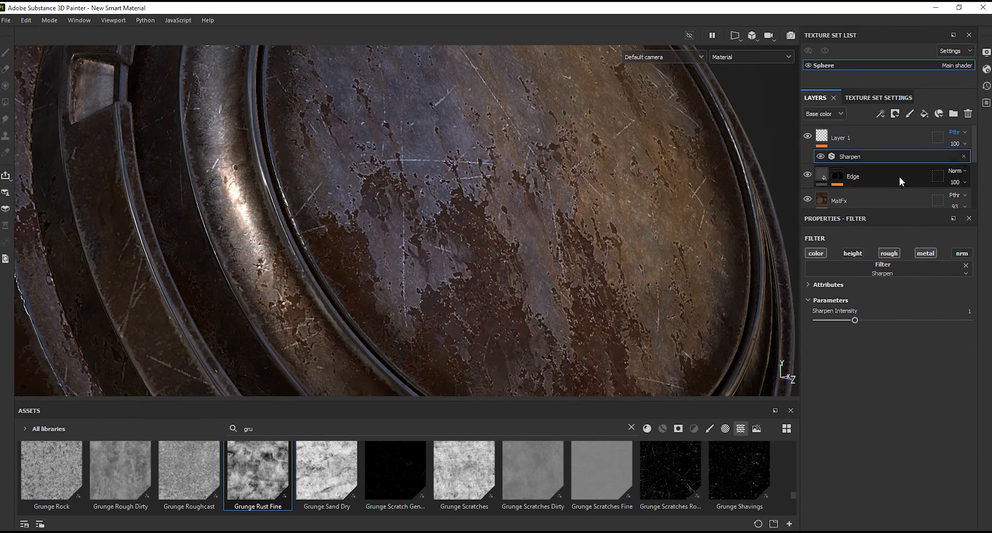
click(820, 156)
click(820, 157)
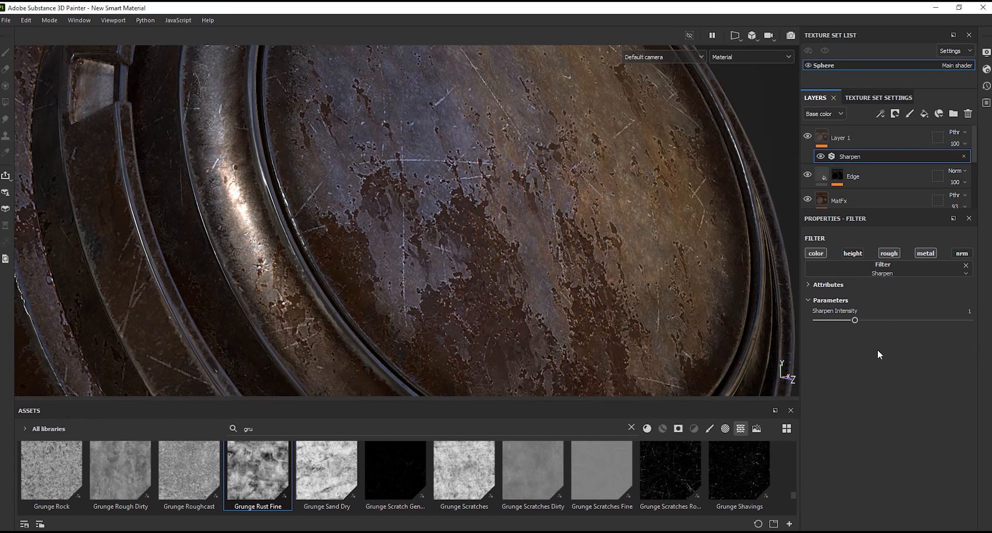
Set the Sharpen filter's Sharpen Intensity to 0.36 and check the effect on the model up close and from farther away
click(826, 321)
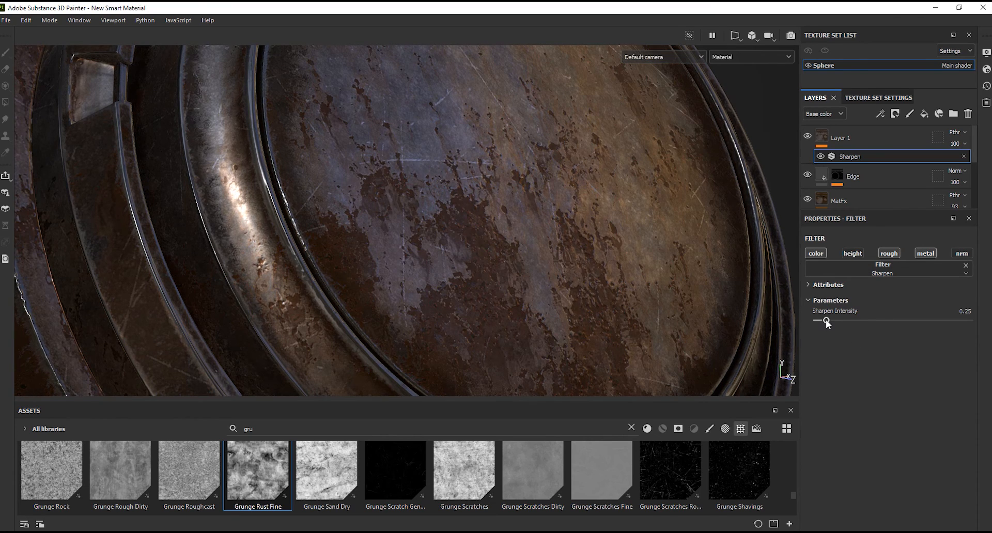
drag(829, 321, 832, 322)
scroll(566, 201, down, 6)
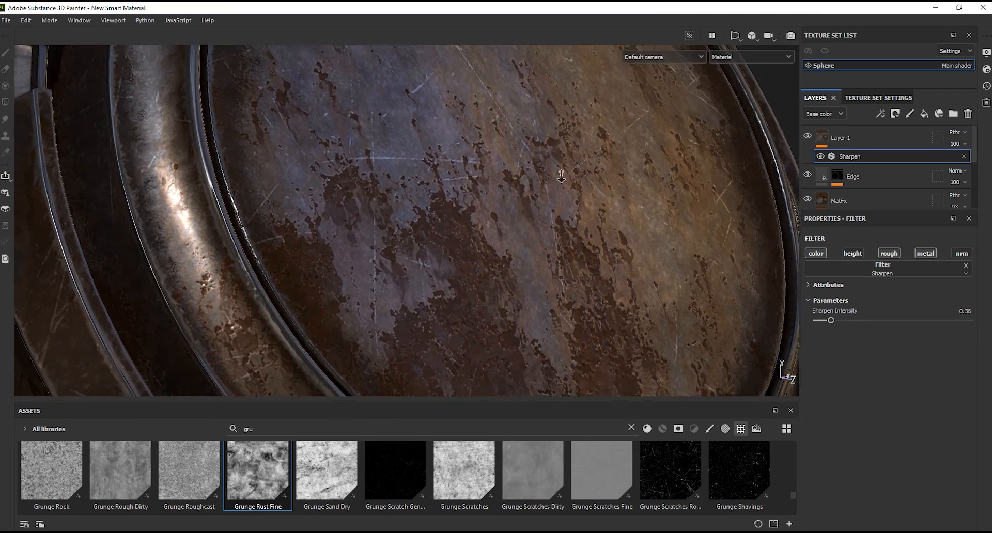
alt+drag(564, 216, 556, 190)
shift+right_drag(556, 191, 525, 156)
scroll(531, 199, up, 1)
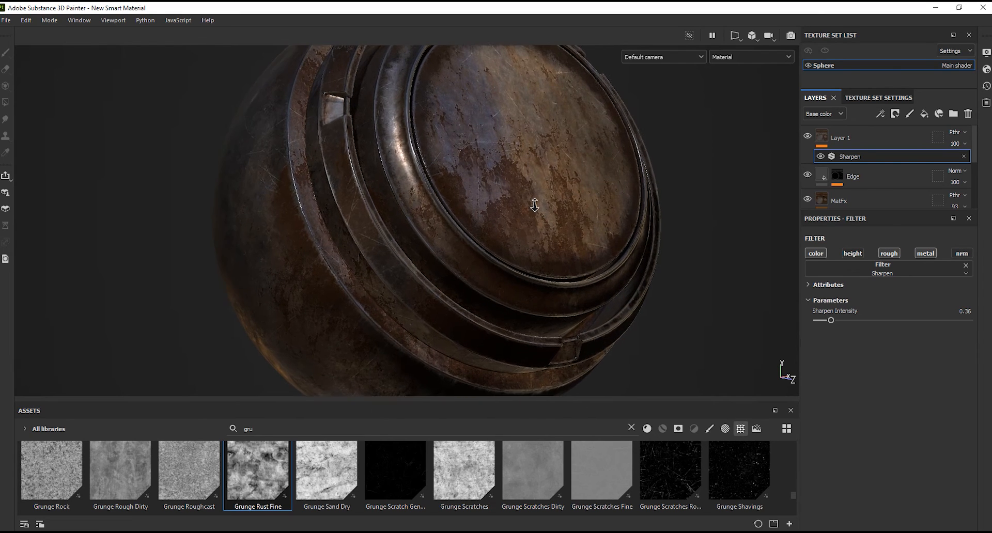
alt+middle_drag(533, 200, 527, 248)
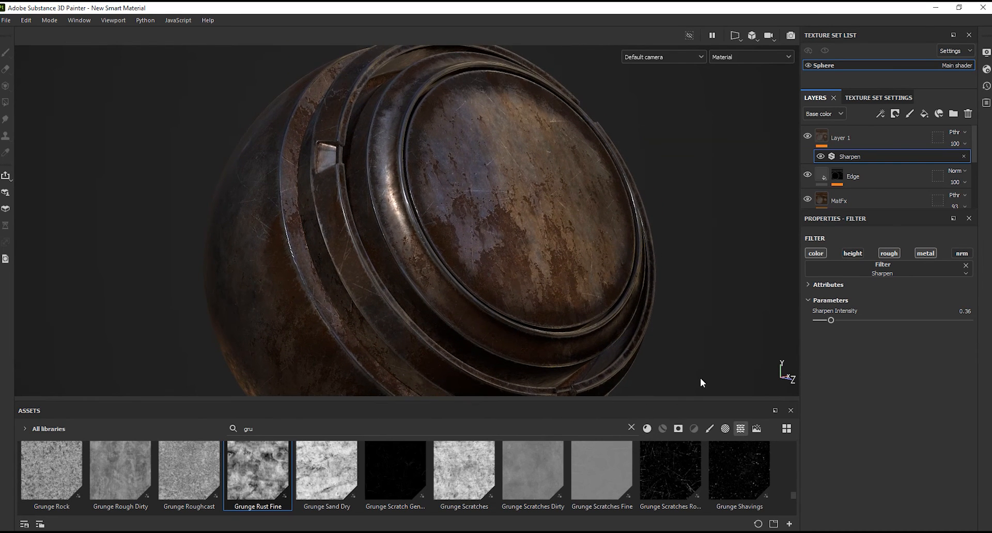
Rename the paint layer that carries the Sharpen filter as Sharpen
click(804, 138)
double_click(837, 138)
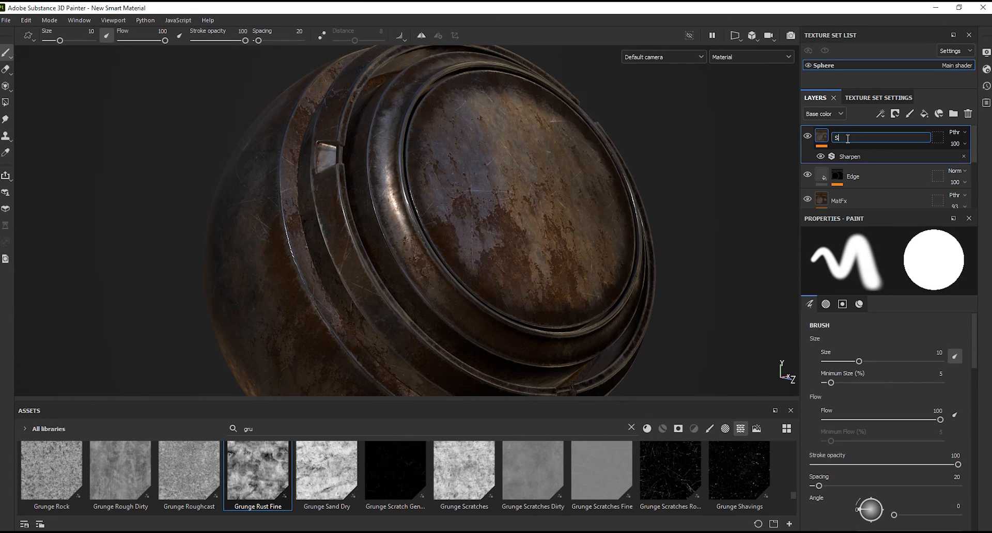
text(Sharpen)
key(Return)
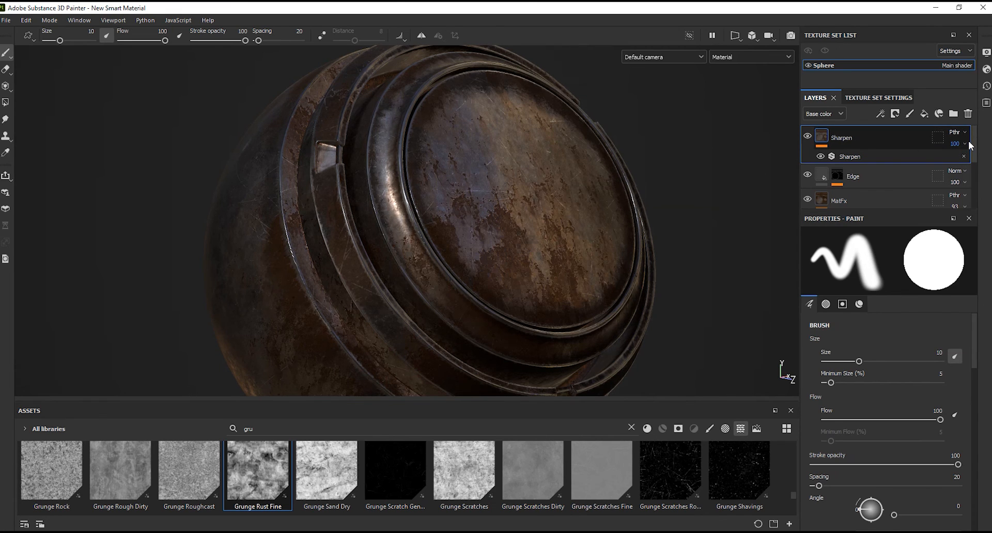
Enlarge the layer stack and toggle the upper Edge layer and the MatFx layer to compare their effects
scroll(977, 149, down, 1)
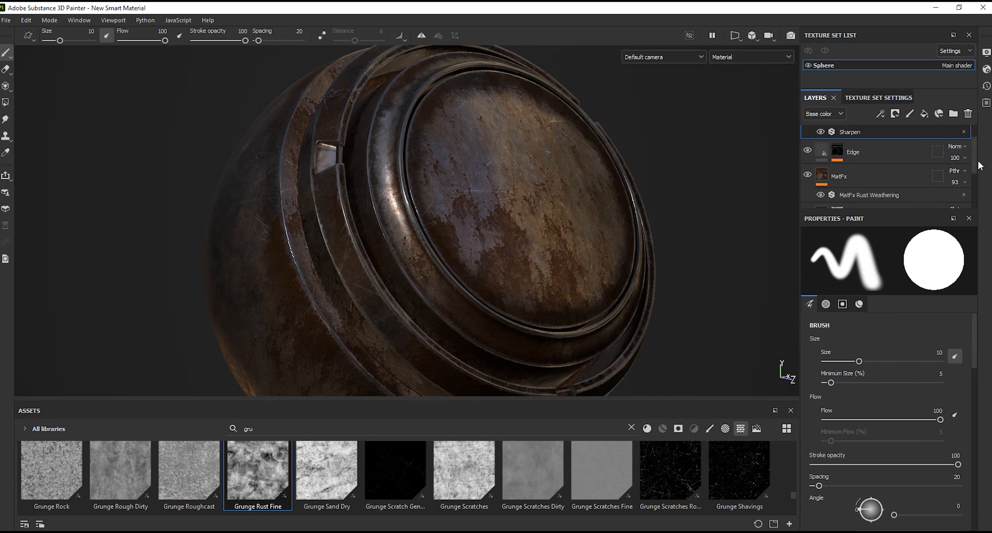
drag(909, 209, 909, 327)
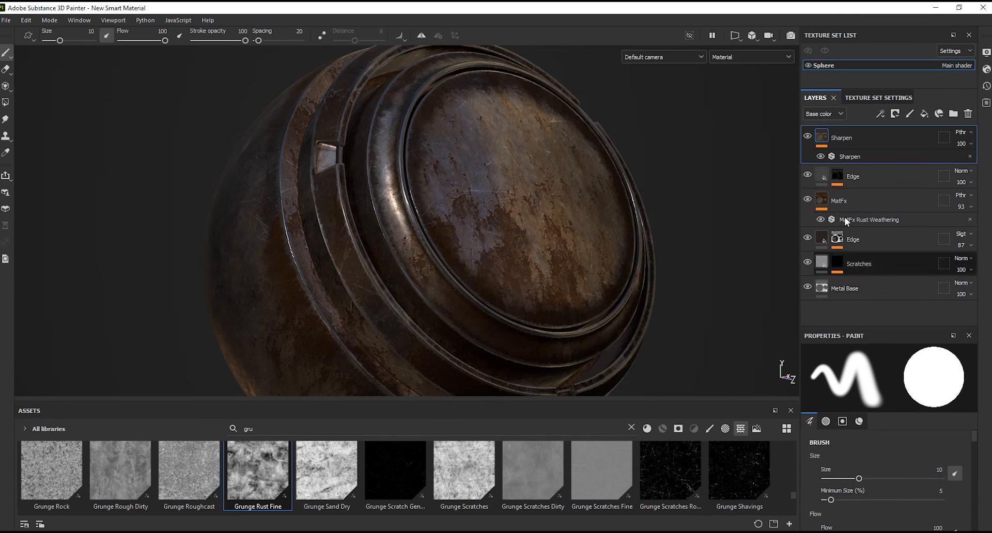
click(808, 176)
click(808, 176)
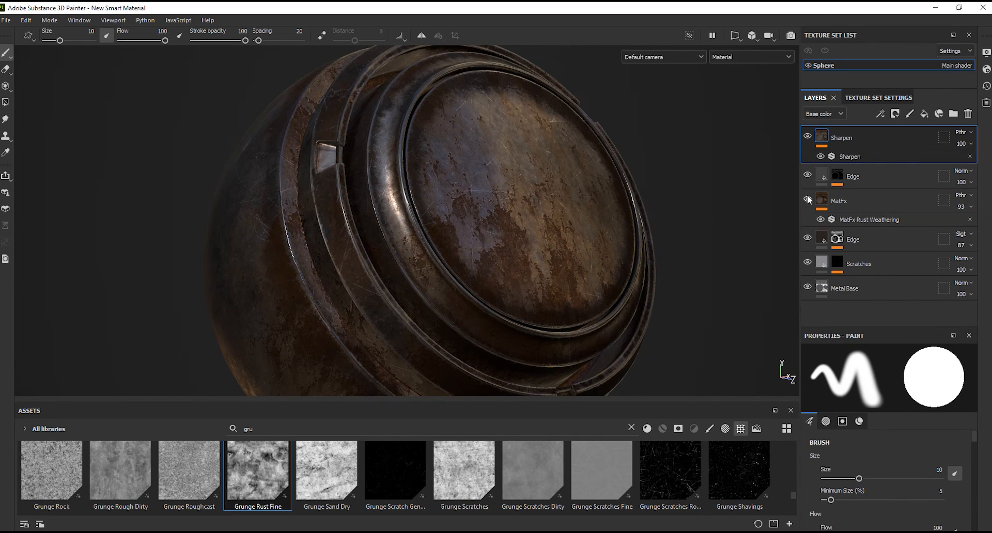
click(807, 198)
click(807, 198)
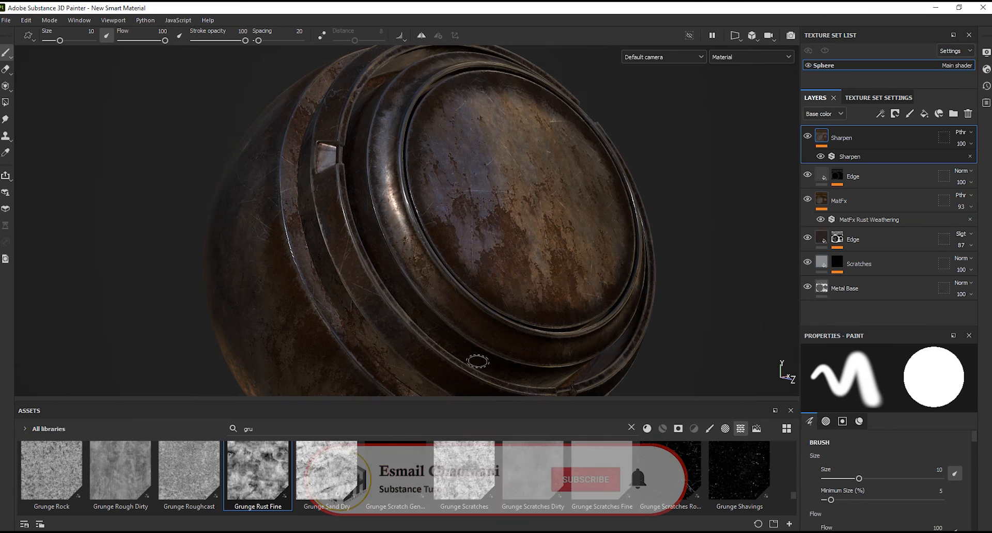
Set the MatFx layer's opacity to 89
scroll(443, 303, up, 2)
click(970, 206)
drag(988, 225, 987, 227)
Toggle the dark Edge layer below MatFx to compare and set its opacity to 71
click(807, 238)
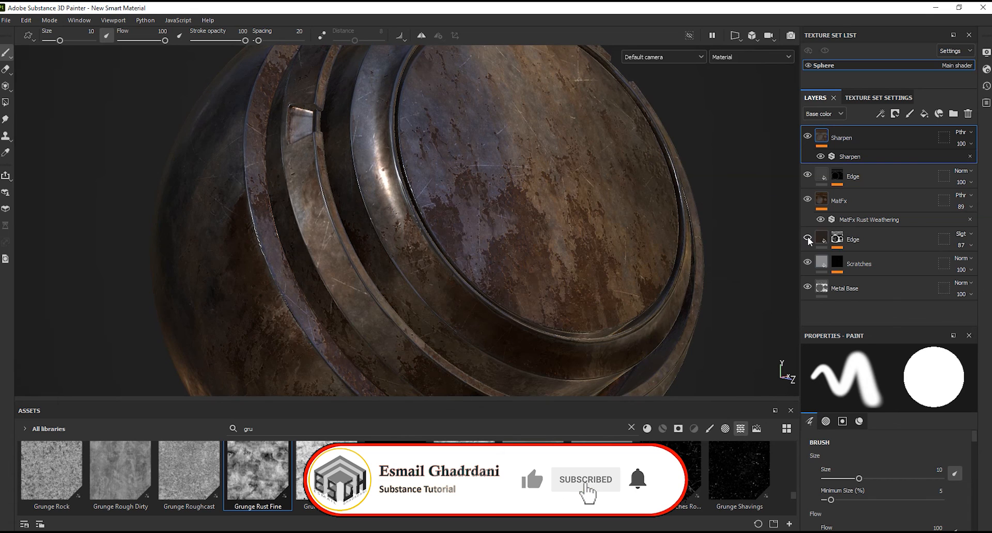
click(807, 239)
click(964, 245)
drag(985, 265, 943, 268)
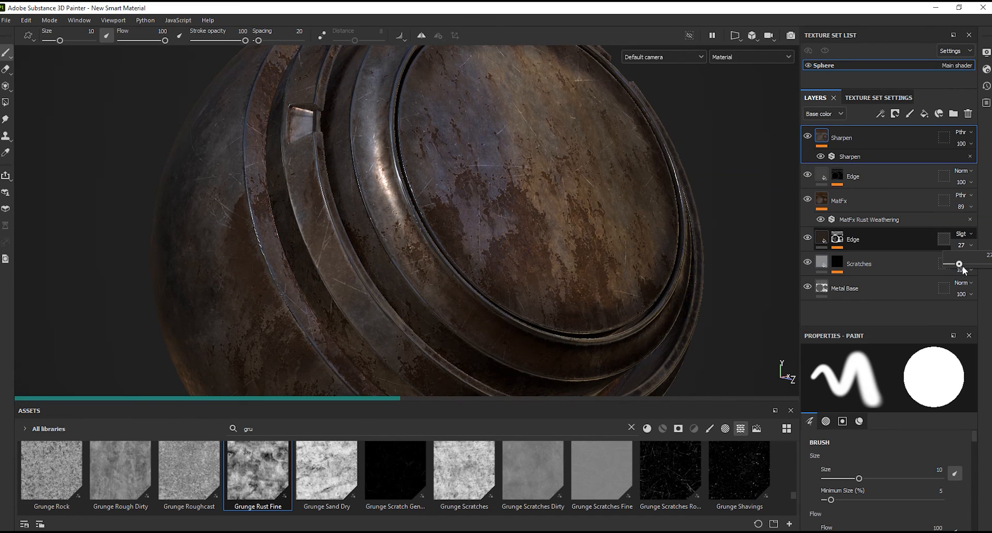
drag(974, 268, 978, 266)
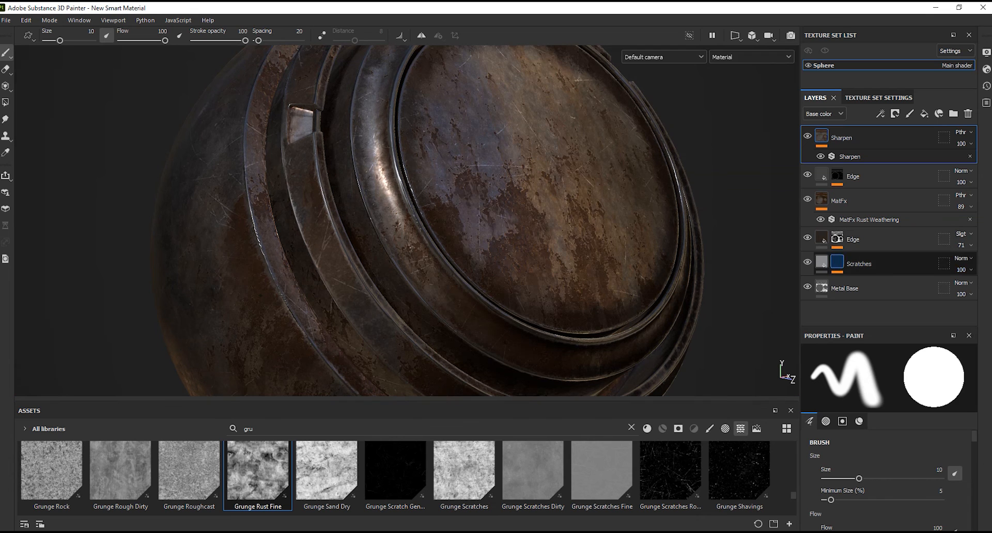
Check the mask effects of the dark Edge layer below MatFx and set the layer's opacity to 62
scroll(354, 68, up, 3)
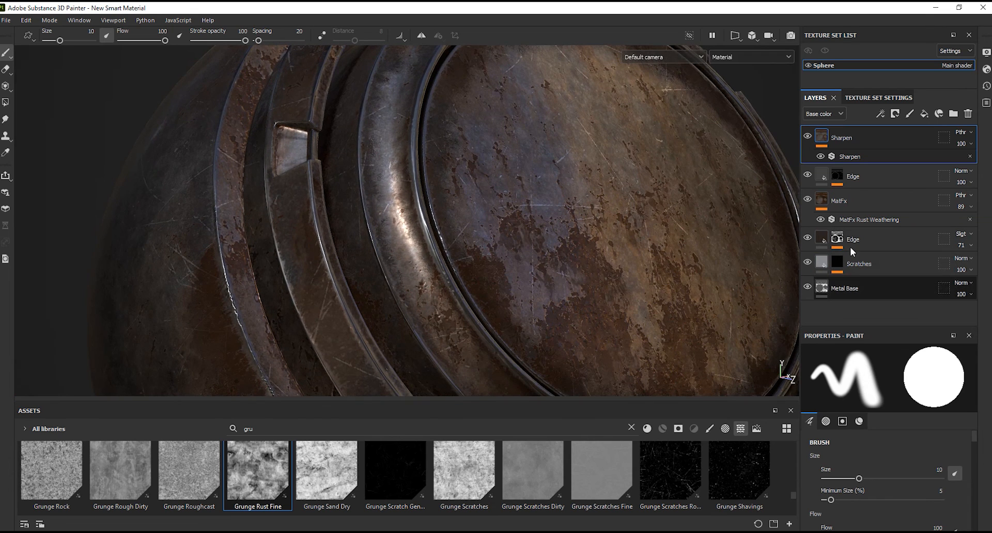
click(837, 239)
click(836, 258)
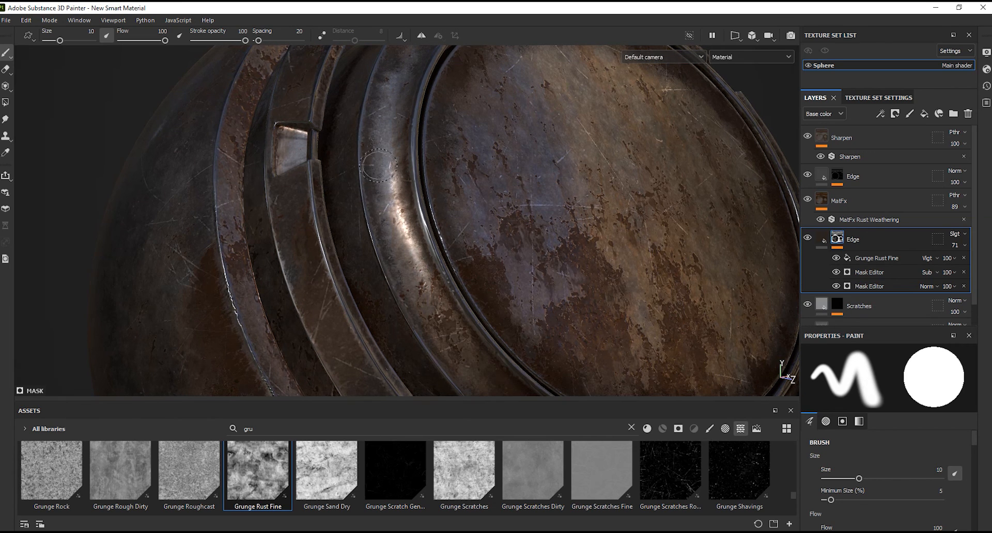
scroll(362, 154, down, 3)
click(823, 240)
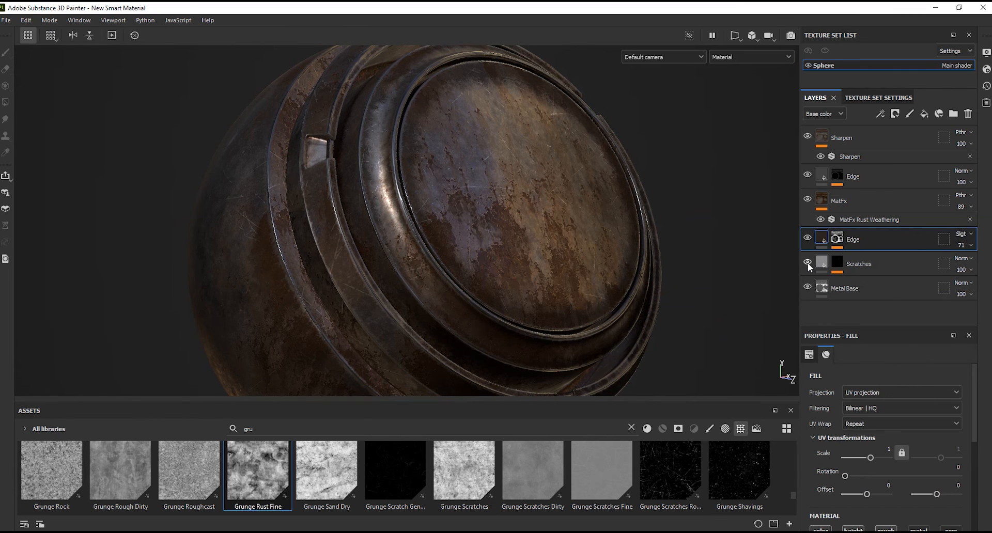
scroll(419, 168, up, 4)
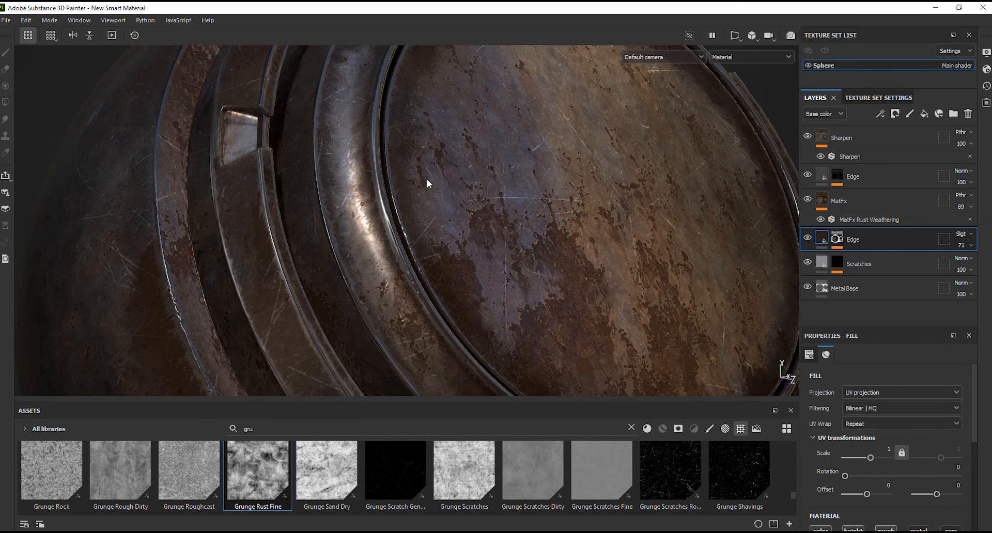
scroll(462, 222, down, 2)
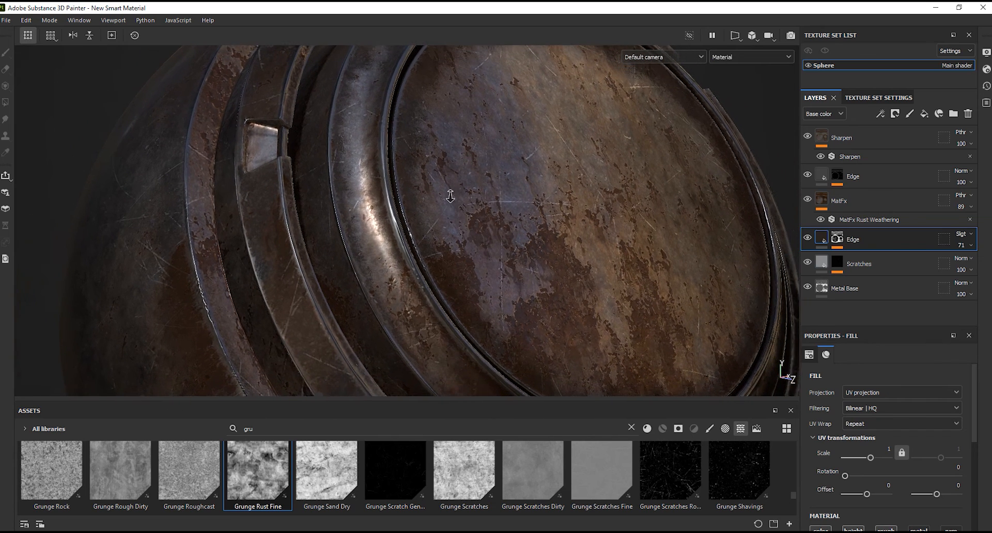
click(962, 245)
drag(976, 263, 972, 265)
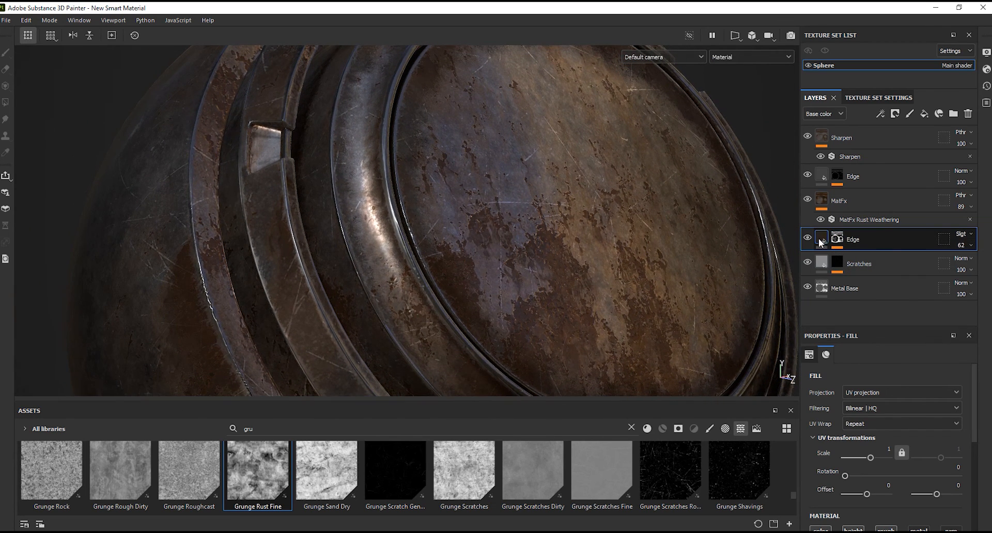
Select the MatFx layer, hide the interface panels and examine the finished rusty metal material in the enlarged viewport
click(822, 203)
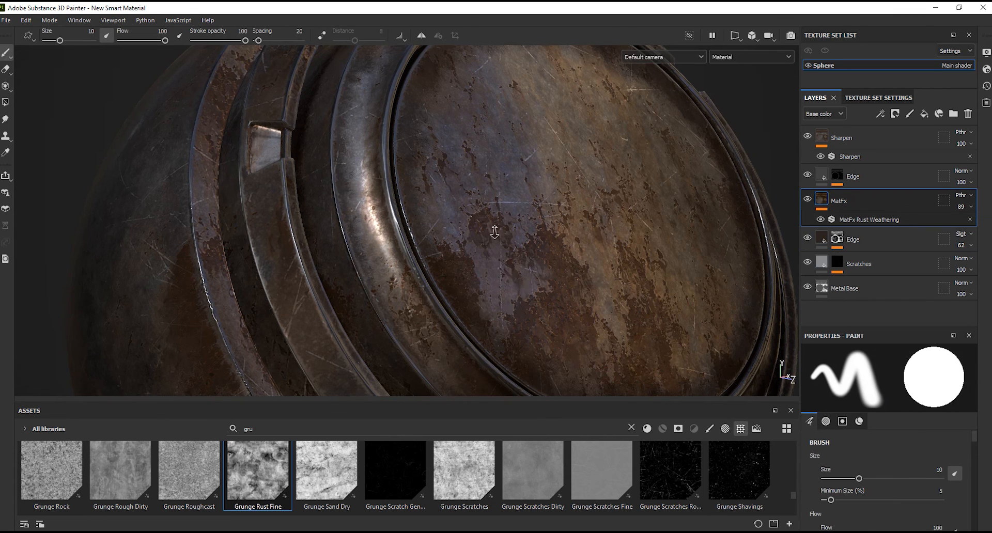
alt+right_drag(500, 247, 462, 150)
alt+middle_drag(554, 247, 504, 187)
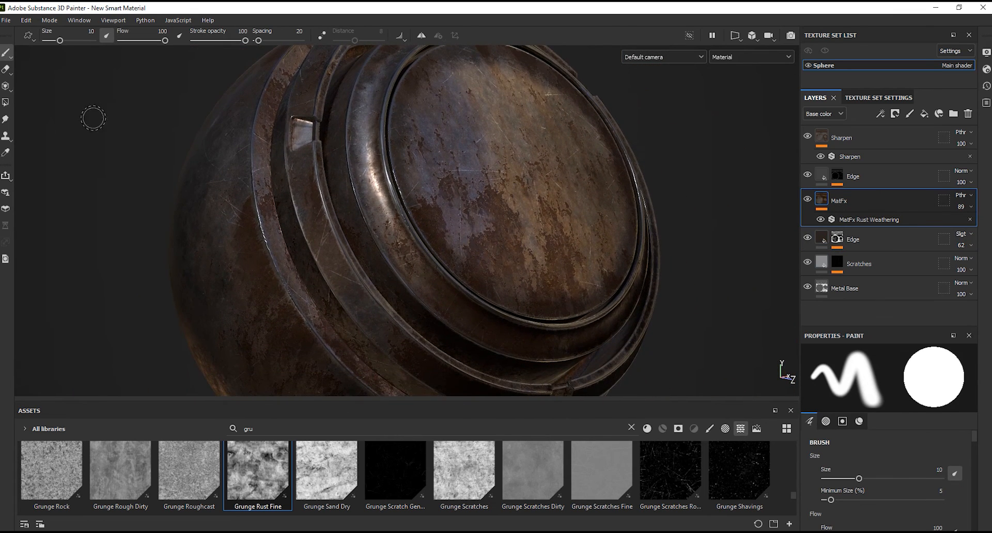
key(Tab)
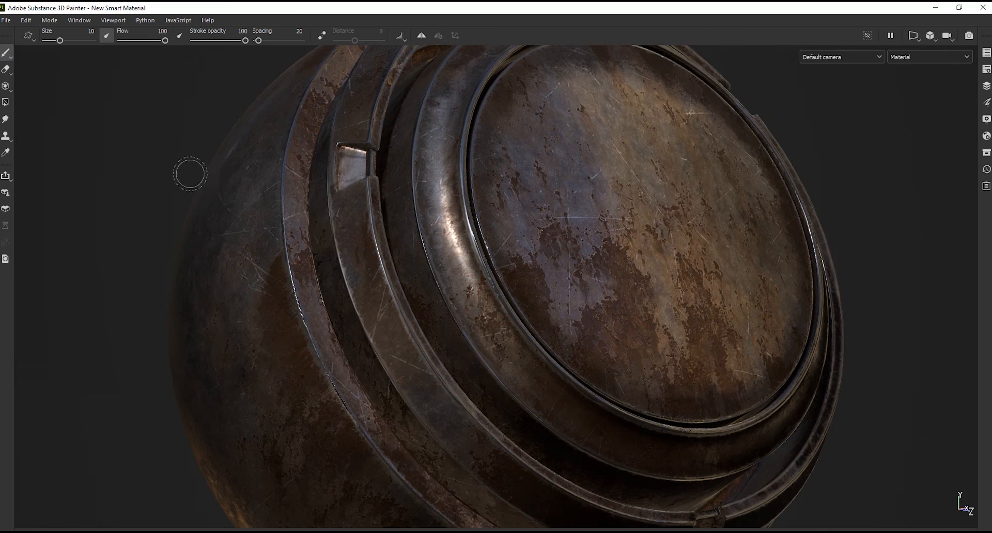
alt+right_drag(436, 292, 430, 250)
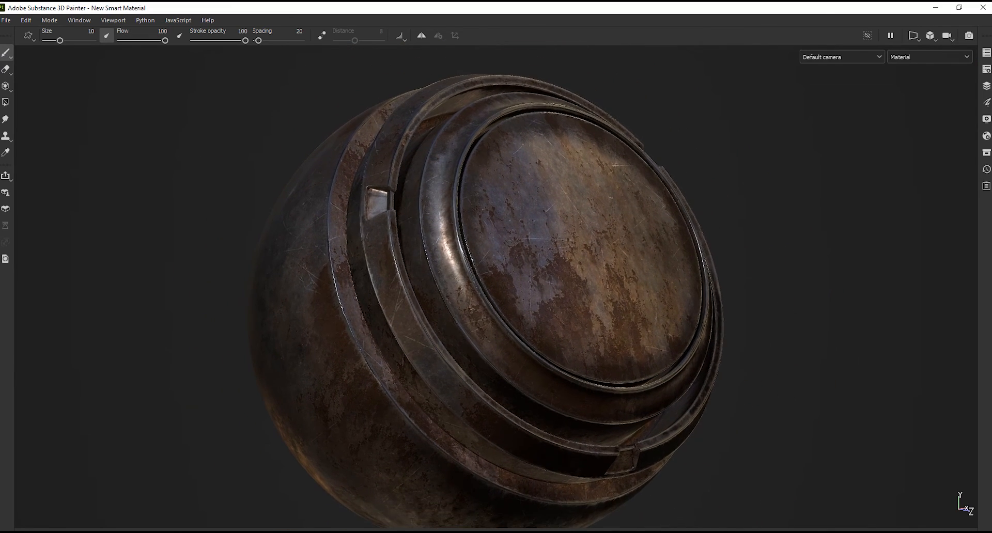
alt+middle_drag(434, 268, 422, 250)
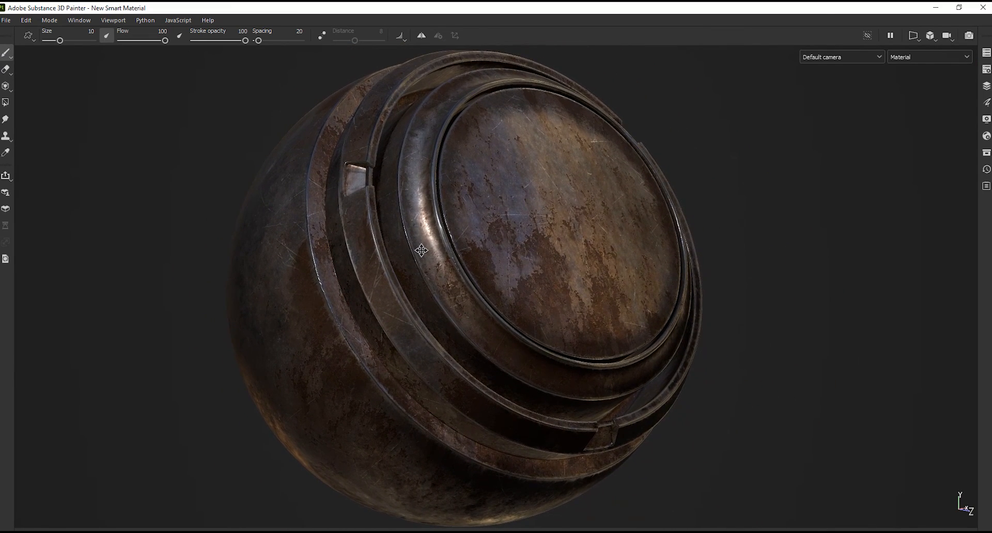
mouse_move(637, 259)
shift+right_down()
mouse_move(662, 255)
mouse_move(645, 259)
shift+right_up()
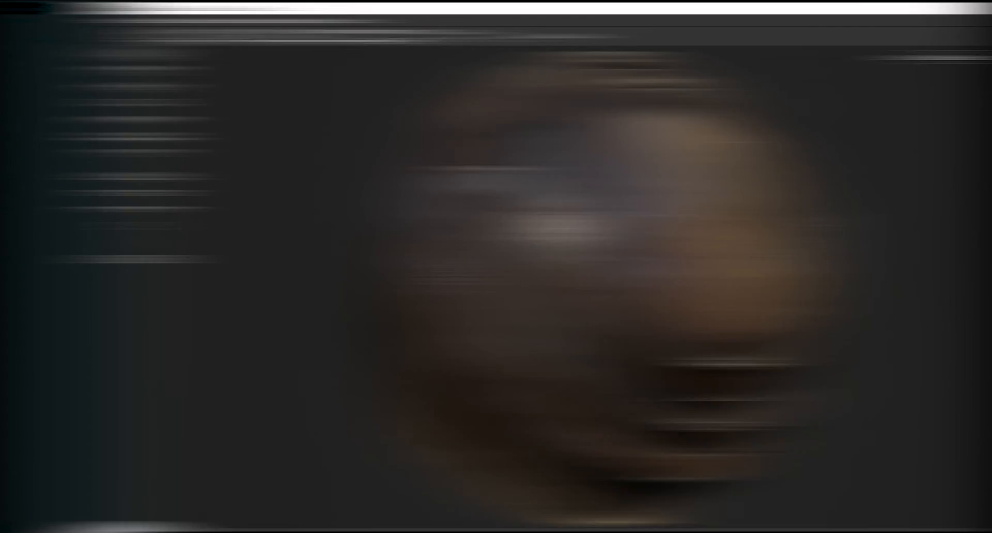